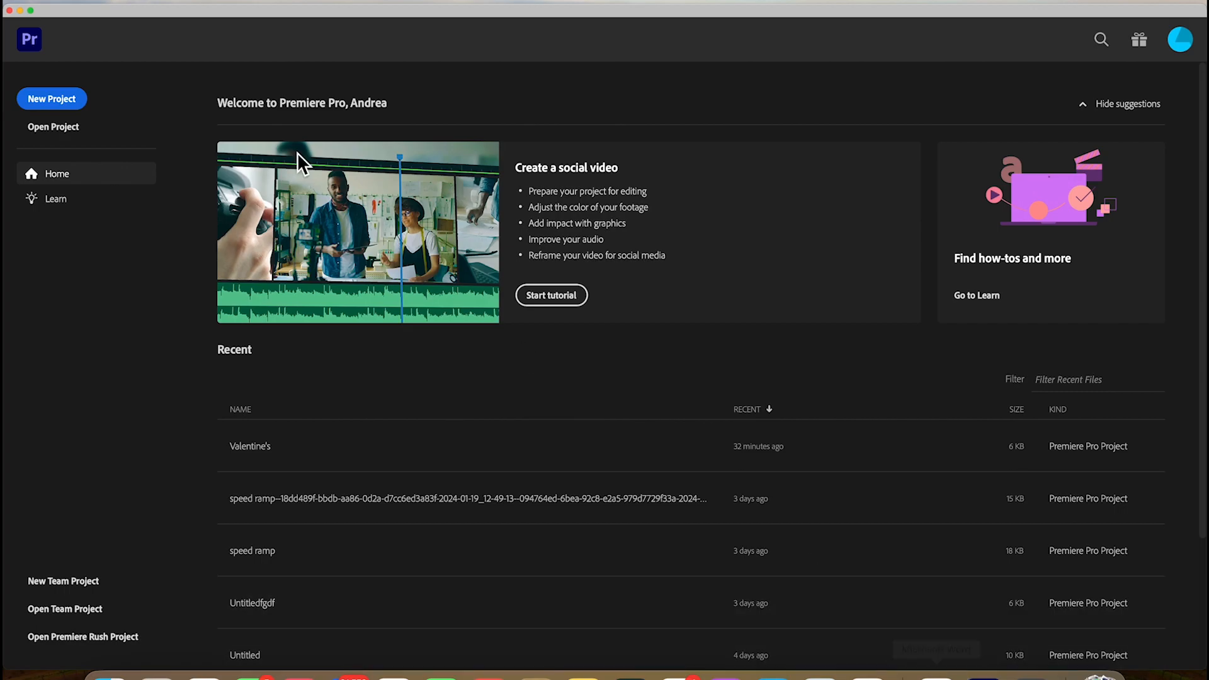
Create a new project named Valentine1
{"action": "left_click", "coordinate": [71, 96]}
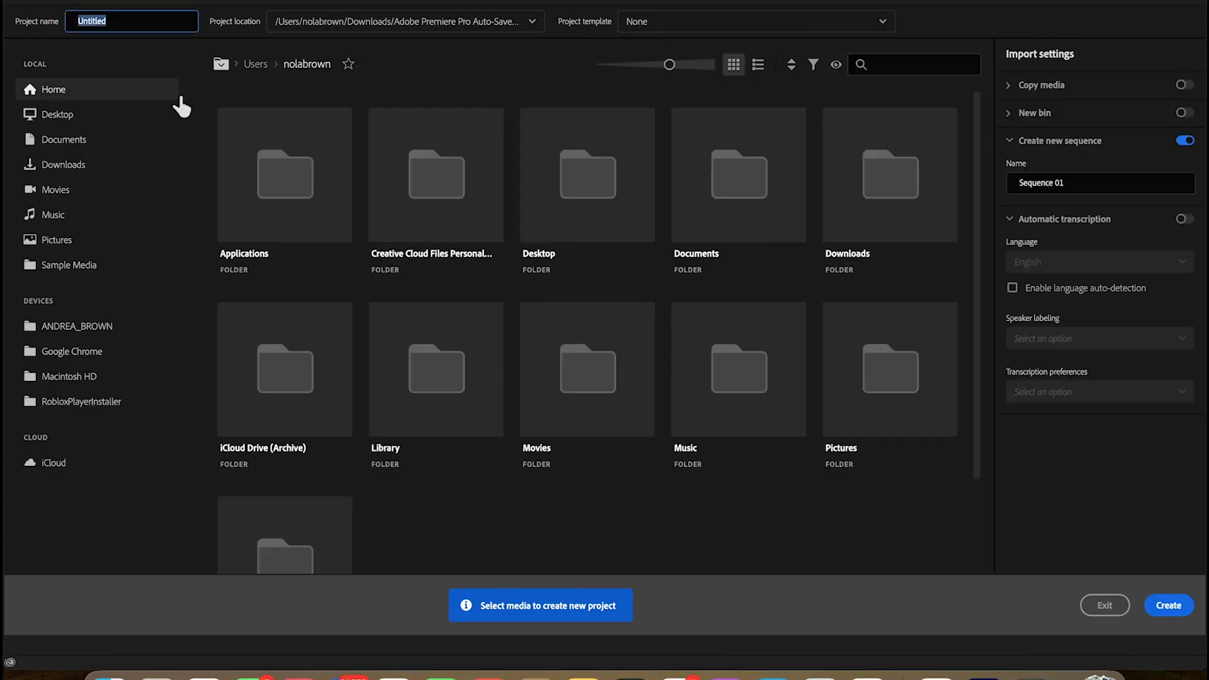
{"action": "type", "text": "Vale"}
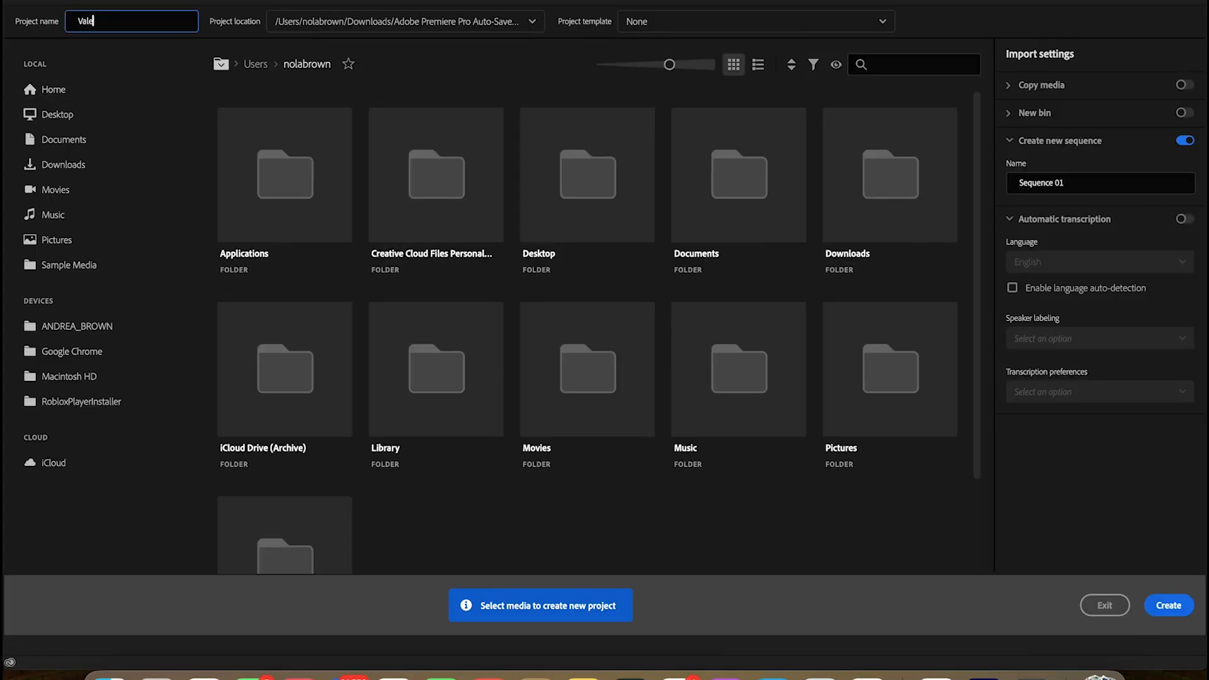
{"action": "type", "text": "ntine1"}
{"action": "key", "text": "Return"}
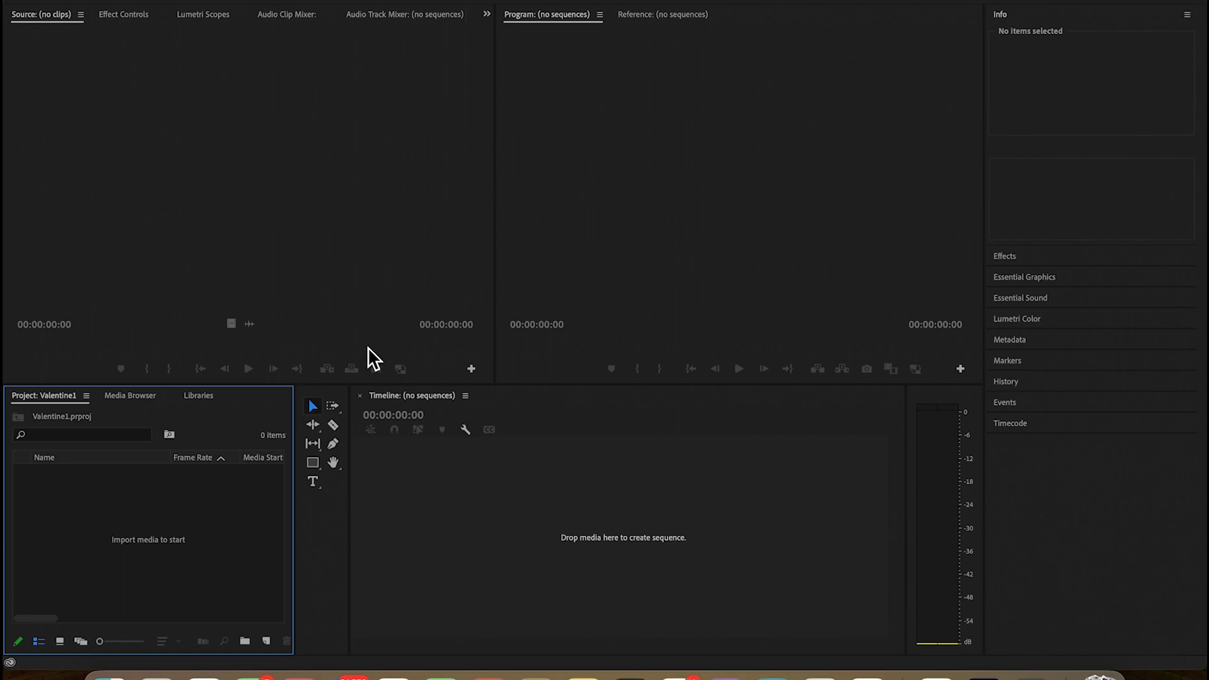
{"action": "double_click", "coordinate": [147, 540]}
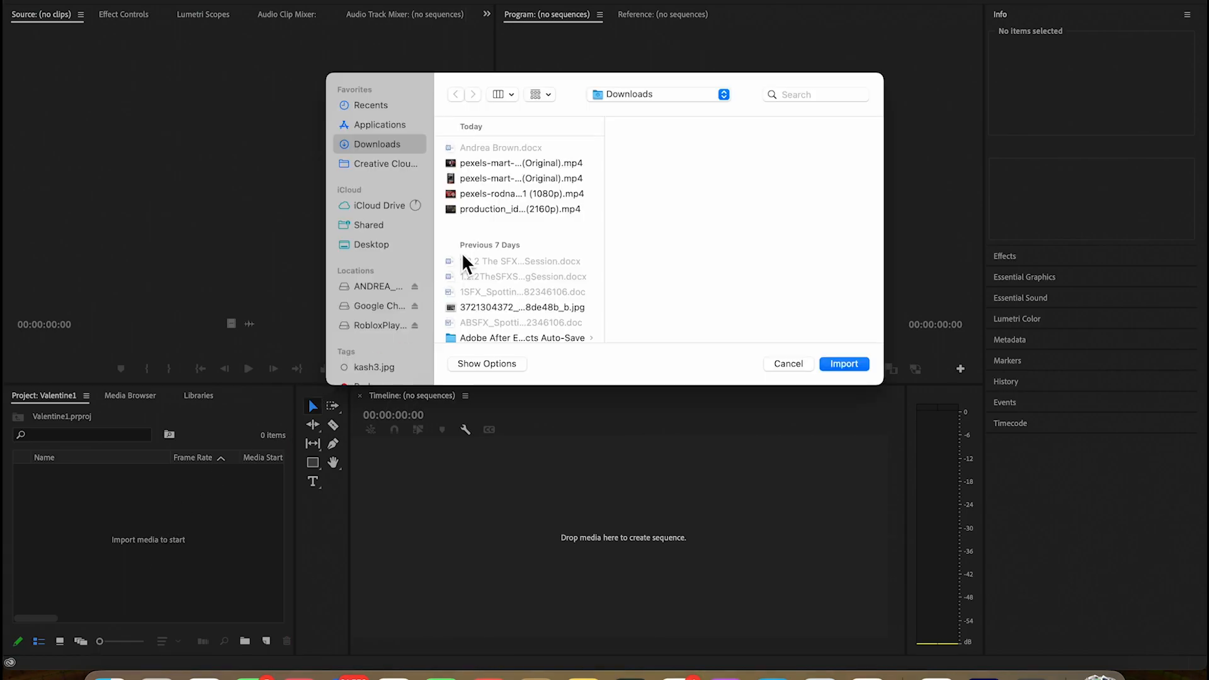
{"action": "left_click", "coordinate": [490, 165]}
{"action": "left_click", "coordinate": [857, 364]}
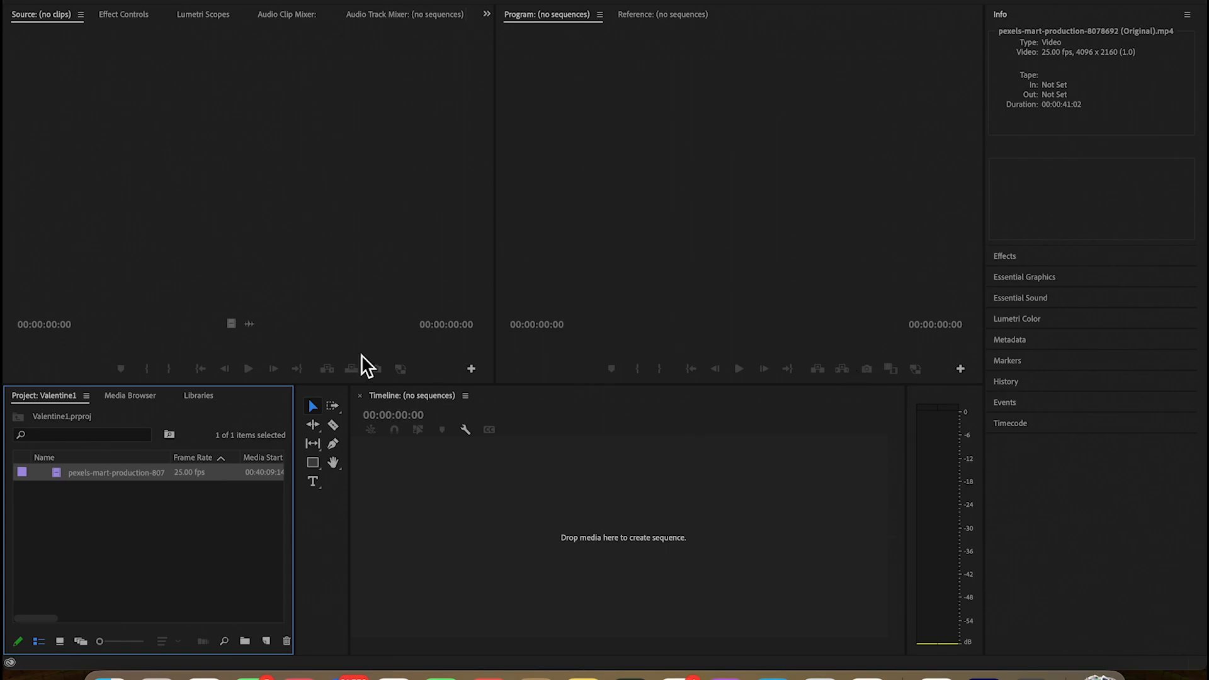
{"action": "left_click", "coordinate": [131, 516]}
{"action": "double_click", "coordinate": [131, 516]}
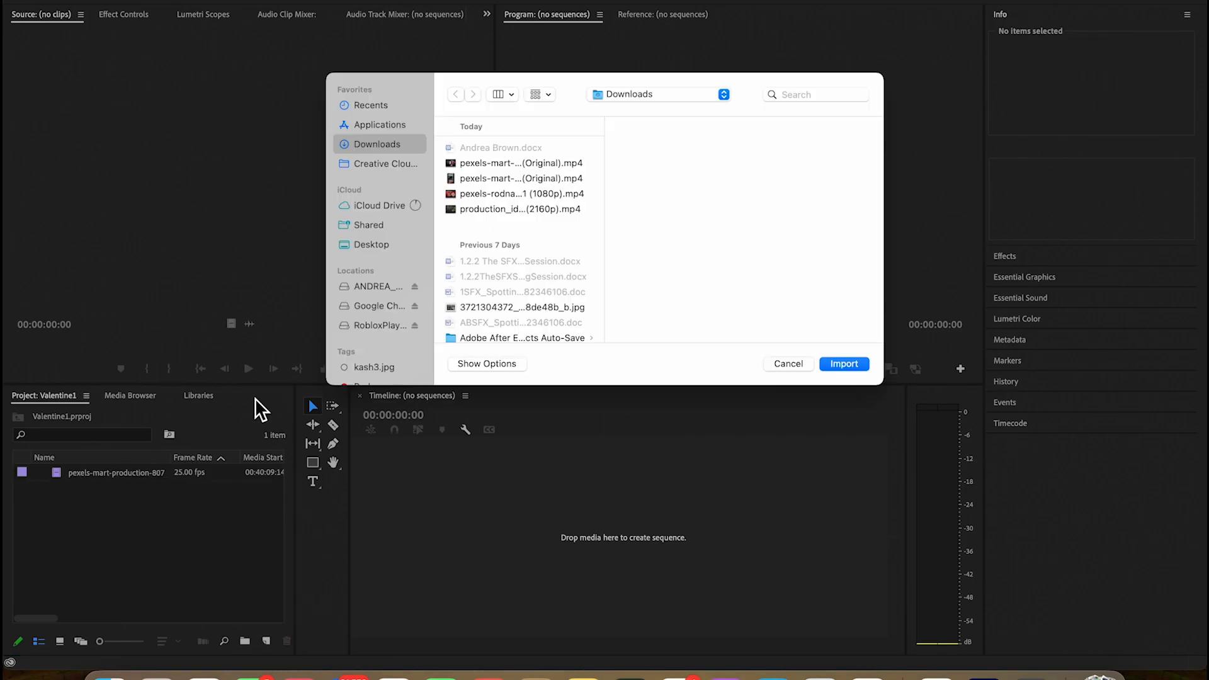
{"action": "left_click", "coordinate": [485, 213]}
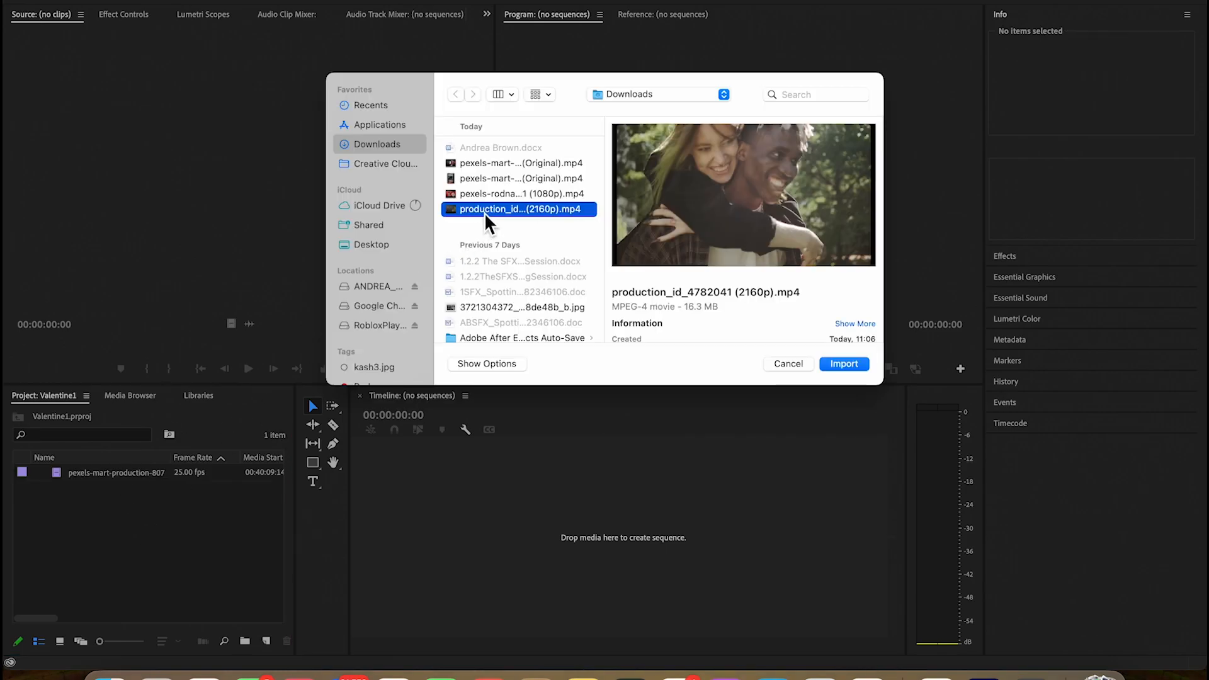
{"action": "left_click", "coordinate": [844, 365]}
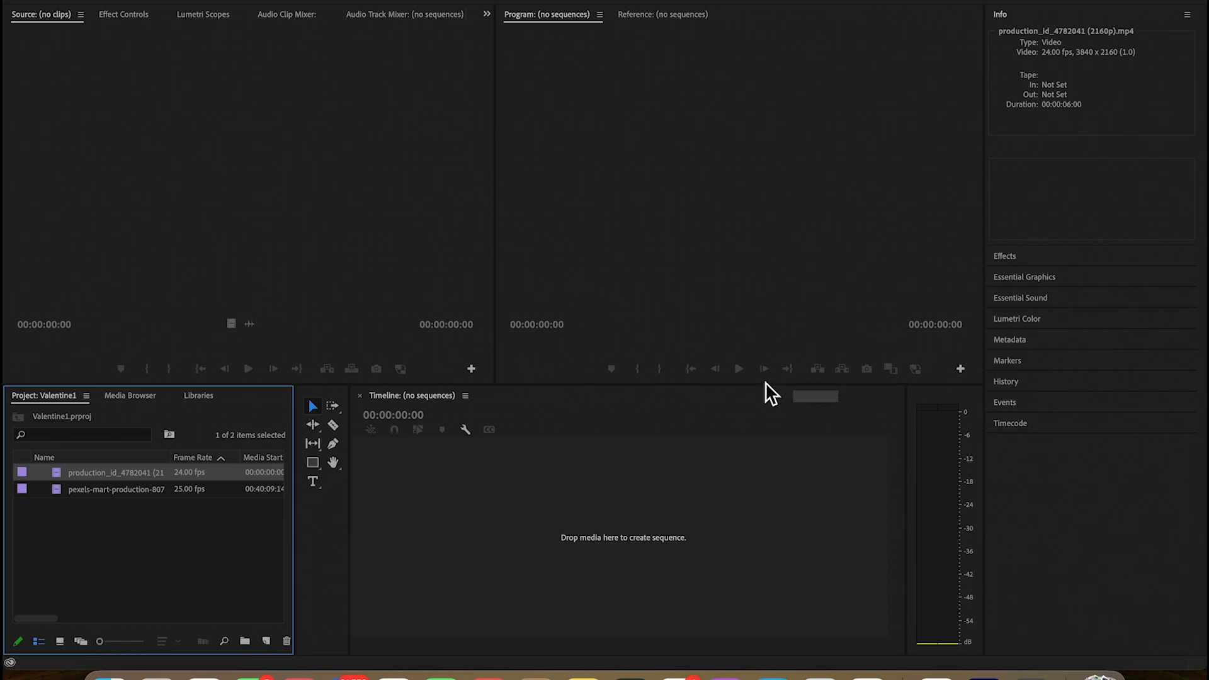
{"action": "left_click_drag", "start_coordinate": [158, 545], "coordinate": [410, 491]}
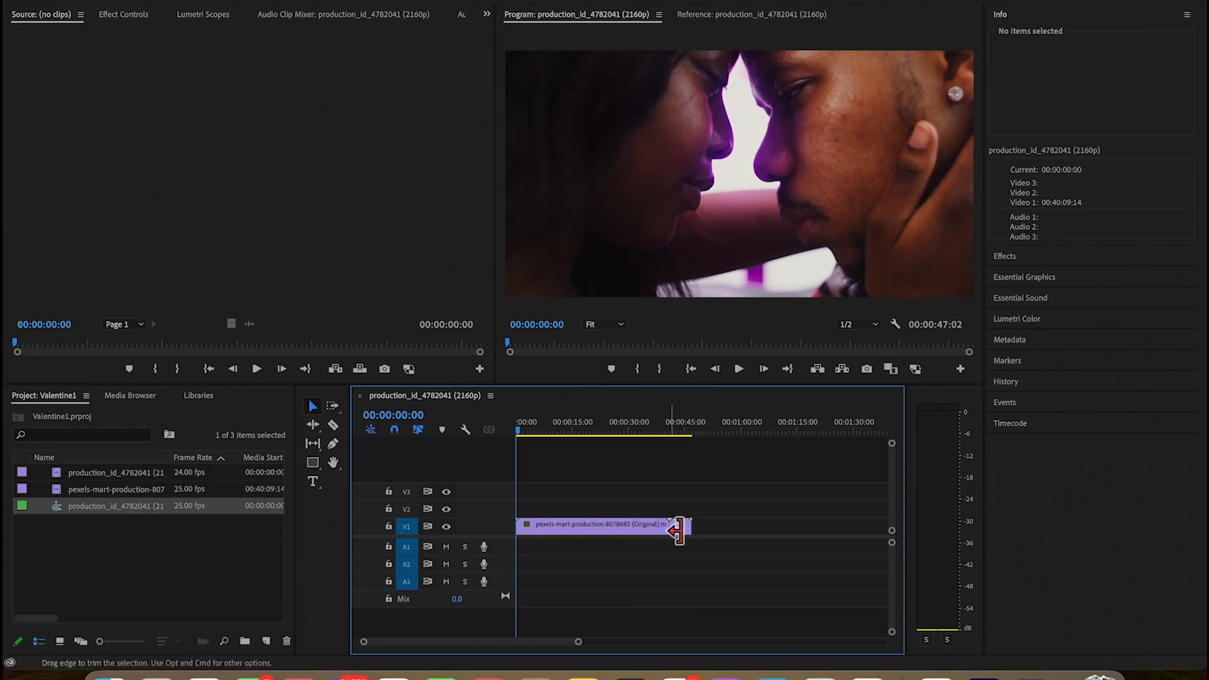
Trim the pexels clip on V1 to about 5 seconds and close the gap before the second clip
{"action": "left_click_drag", "start_coordinate": [674, 531], "coordinate": [540, 534]}
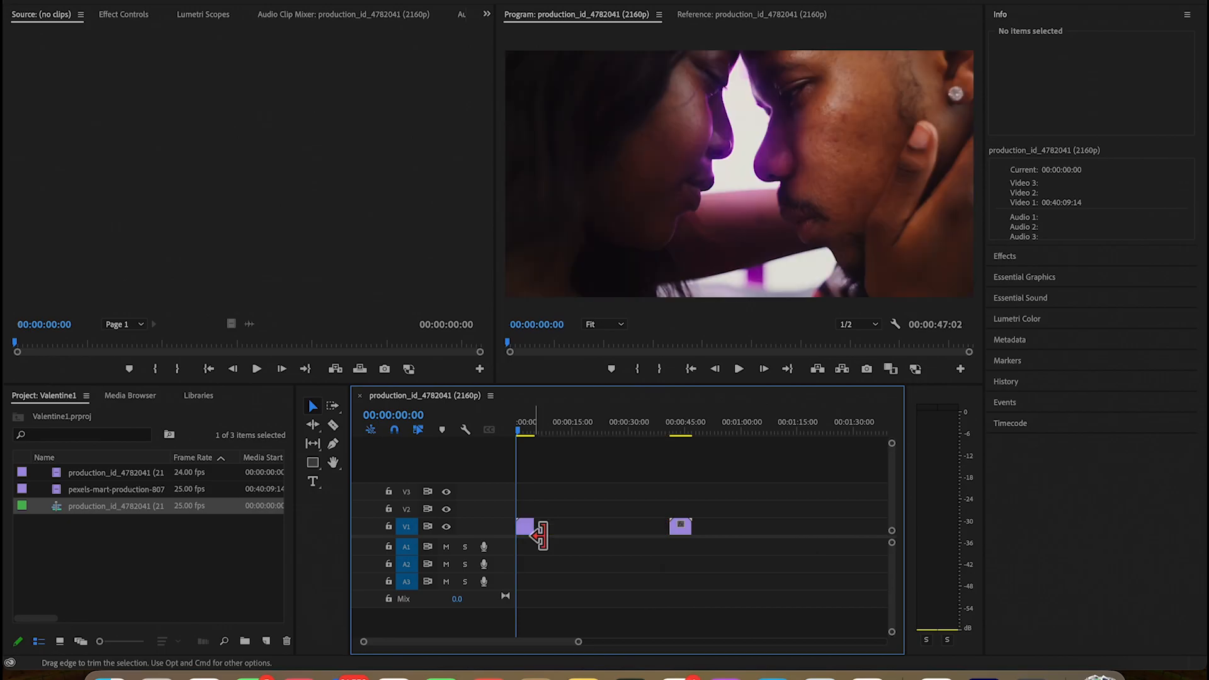
{"action": "left_click", "coordinate": [572, 533]}
{"action": "key", "text": "Delete"}
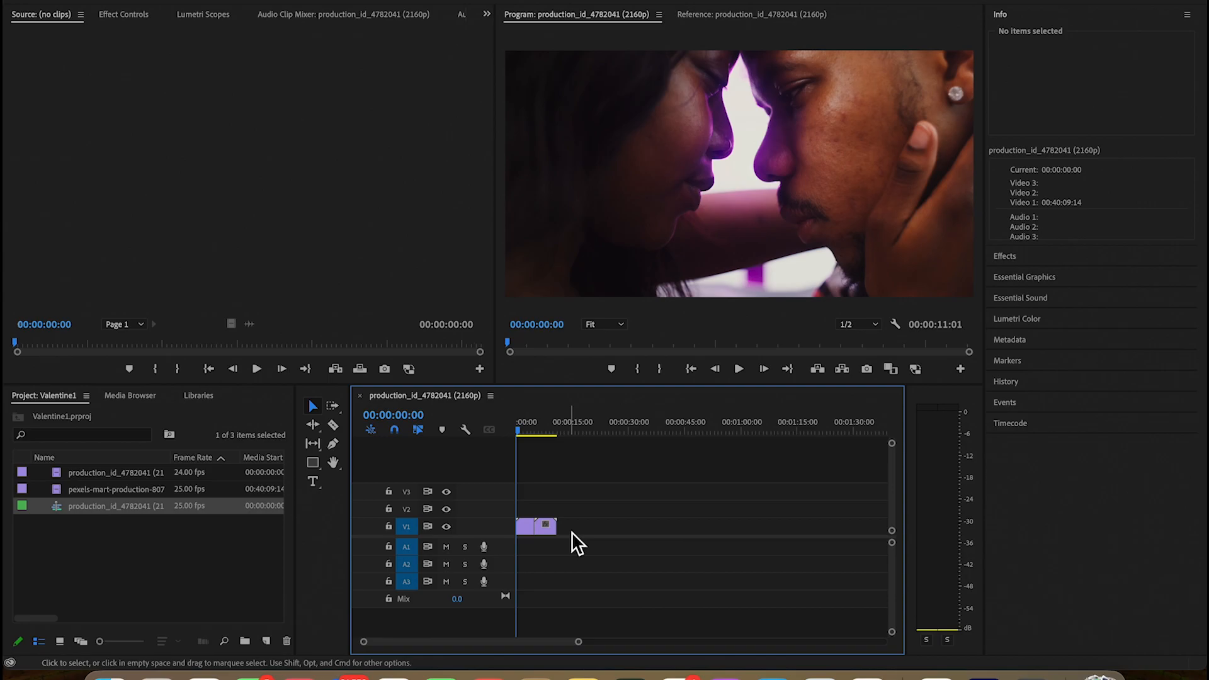
Try overlapping the second clip onto the first at 00:00:04:11 by way of V2, and undo the move
{"action": "left_click_drag", "start_coordinate": [550, 534], "coordinate": [674, 511]}
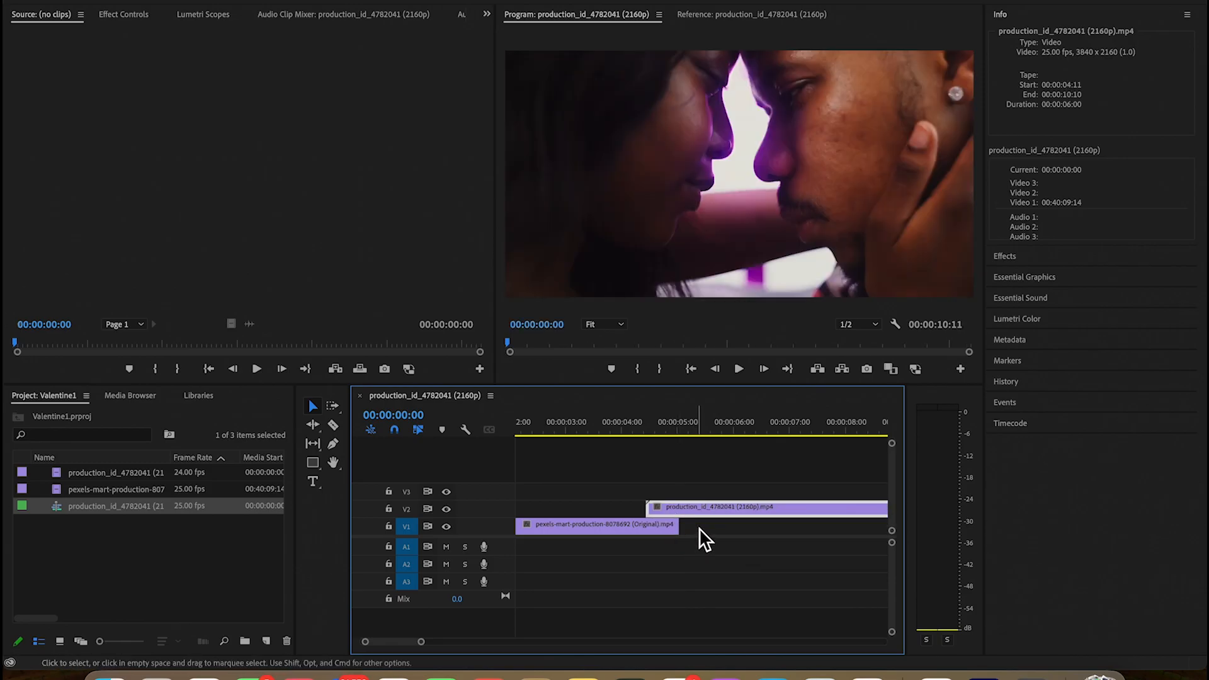
{"action": "left_click_drag", "start_coordinate": [670, 513], "coordinate": [696, 527]}
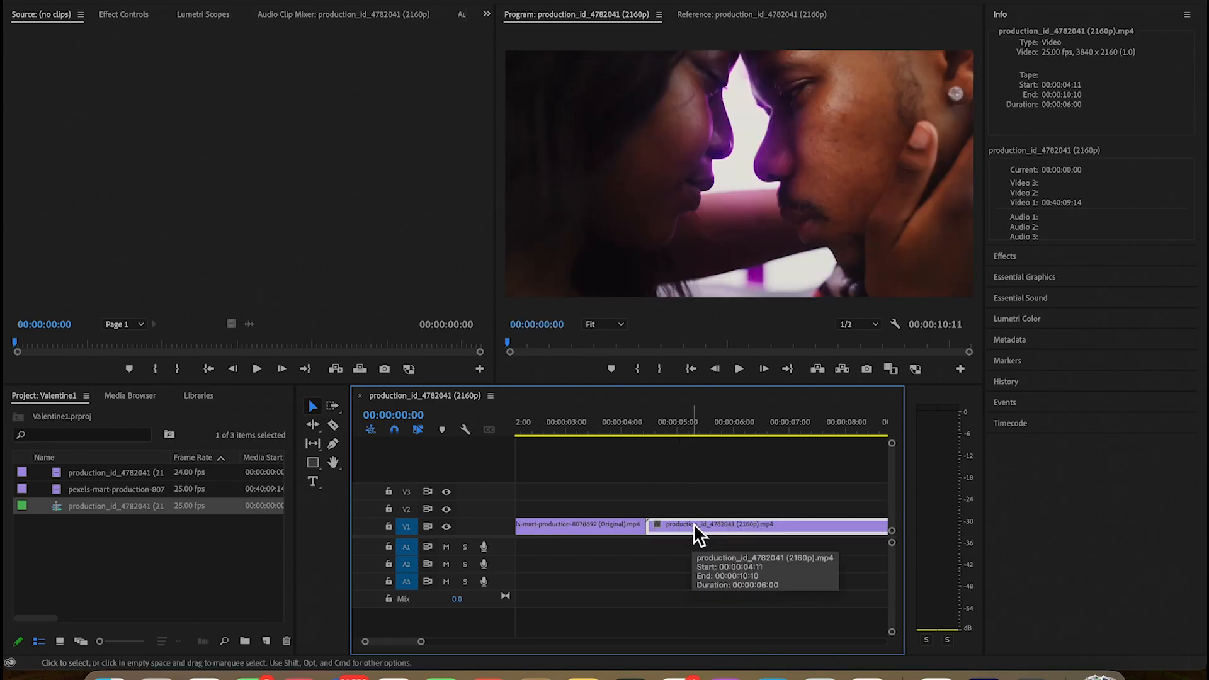
{"action": "key", "text": "super+z"}
{"action": "key", "text": "super+shift+z"}
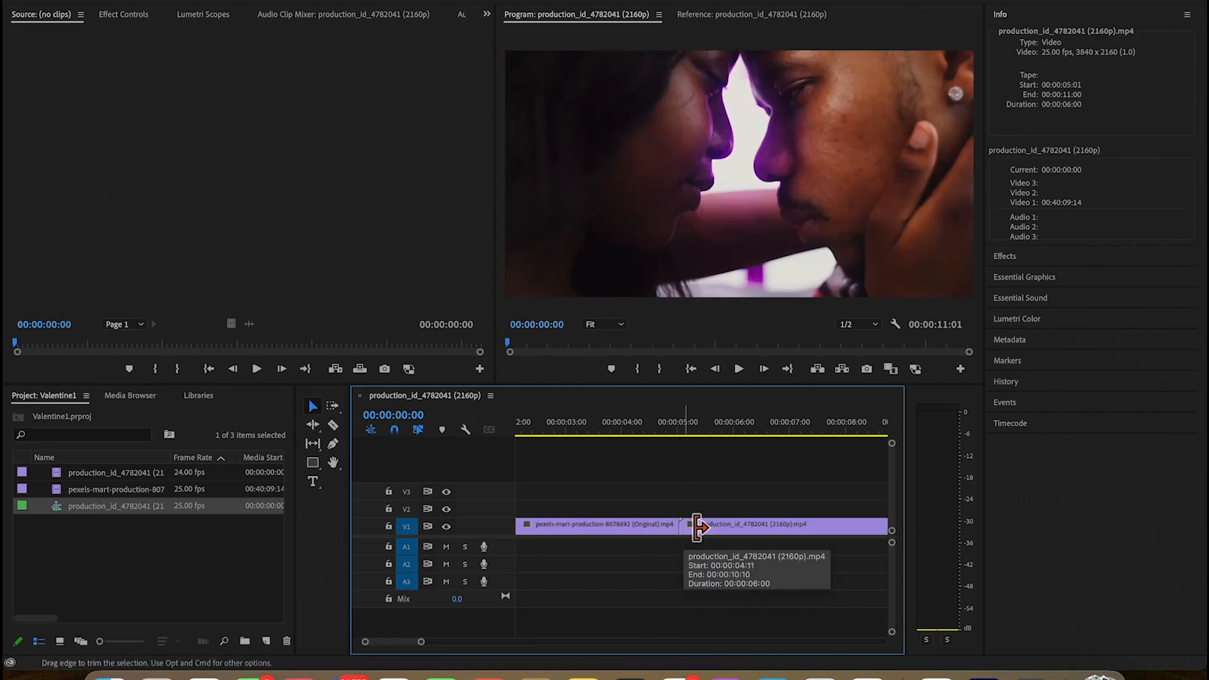
Move the second clip on V1 to start at 00:00:04:22, overwriting the end of the first clip
{"action": "mouse_move", "coordinate": [698, 530]}
{"action": "left_mouse_down"}
{"action": "mouse_move", "coordinate": [663, 506]}
{"action": "mouse_move", "coordinate": [701, 513]}
{"action": "mouse_move", "coordinate": [698, 527]}
{"action": "left_mouse_up"}
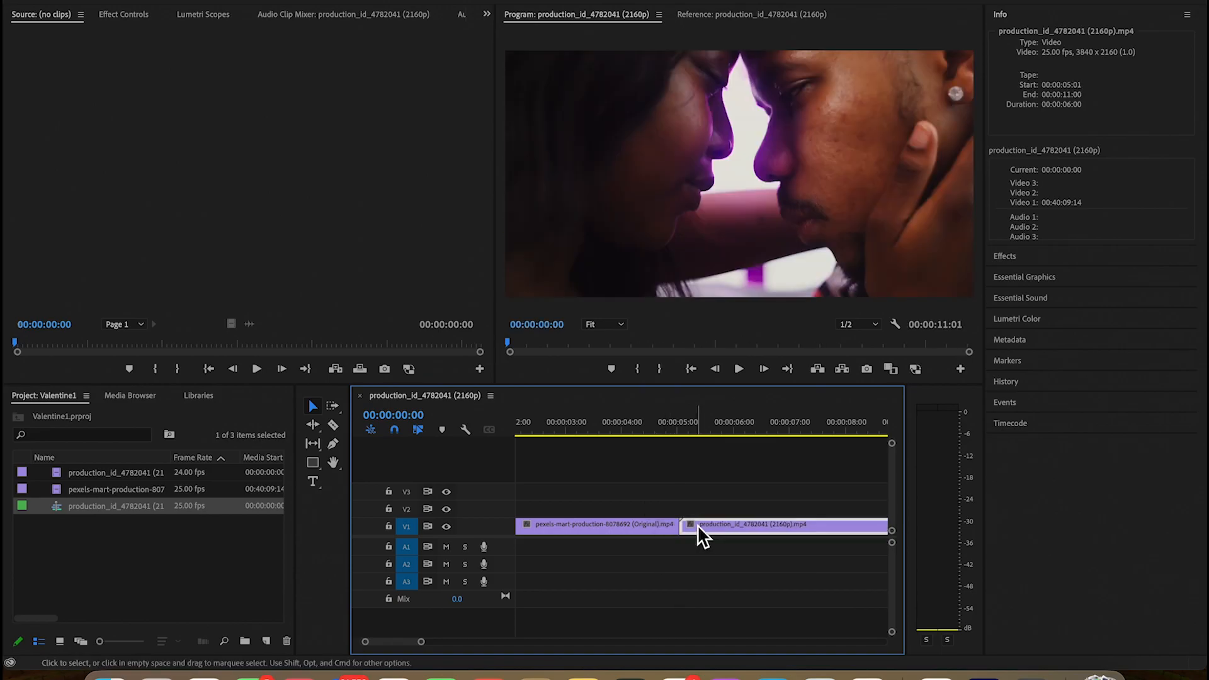
{"action": "left_click_drag", "start_coordinate": [699, 532], "coordinate": [679, 531]}
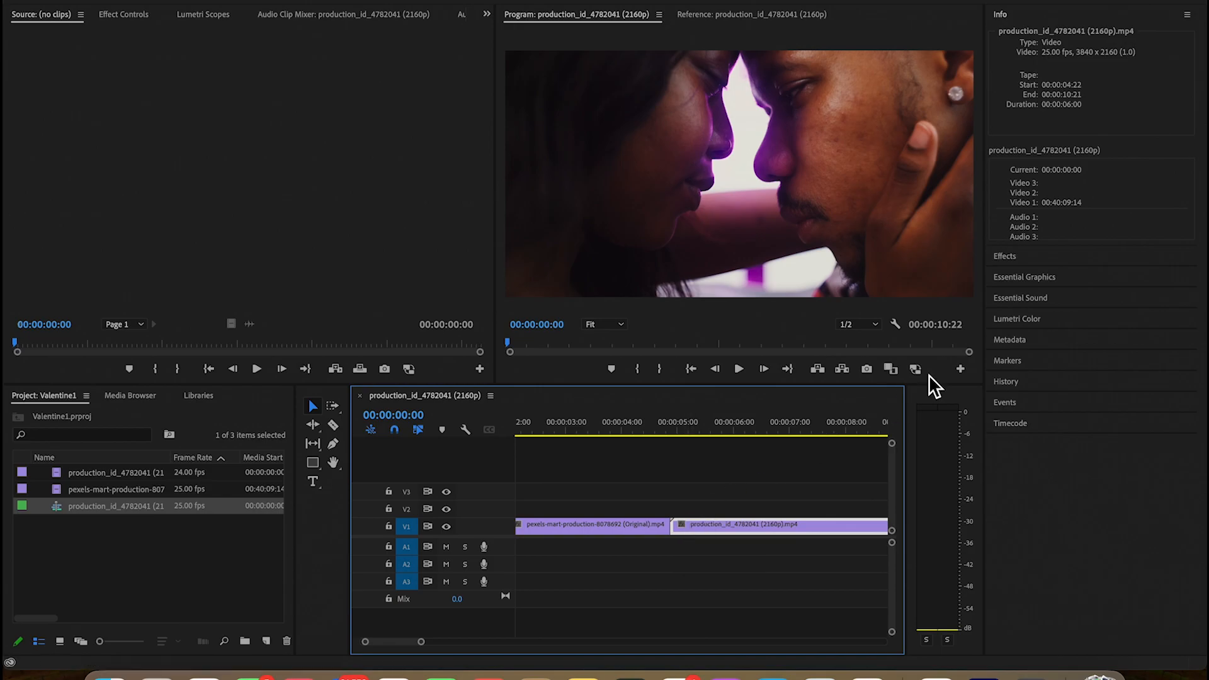
Find the Linear Wipe video effect and apply it to the second clip on V1
{"action": "left_click", "coordinate": [1016, 279]}
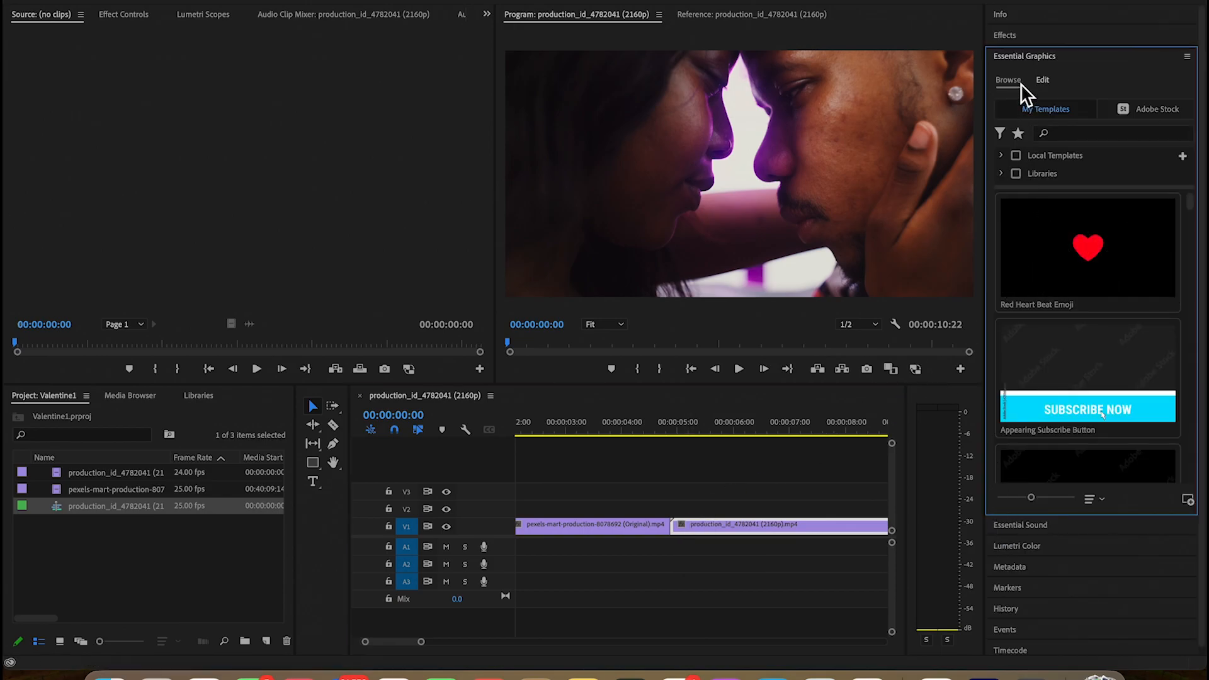
{"action": "left_click", "coordinate": [1021, 37]}
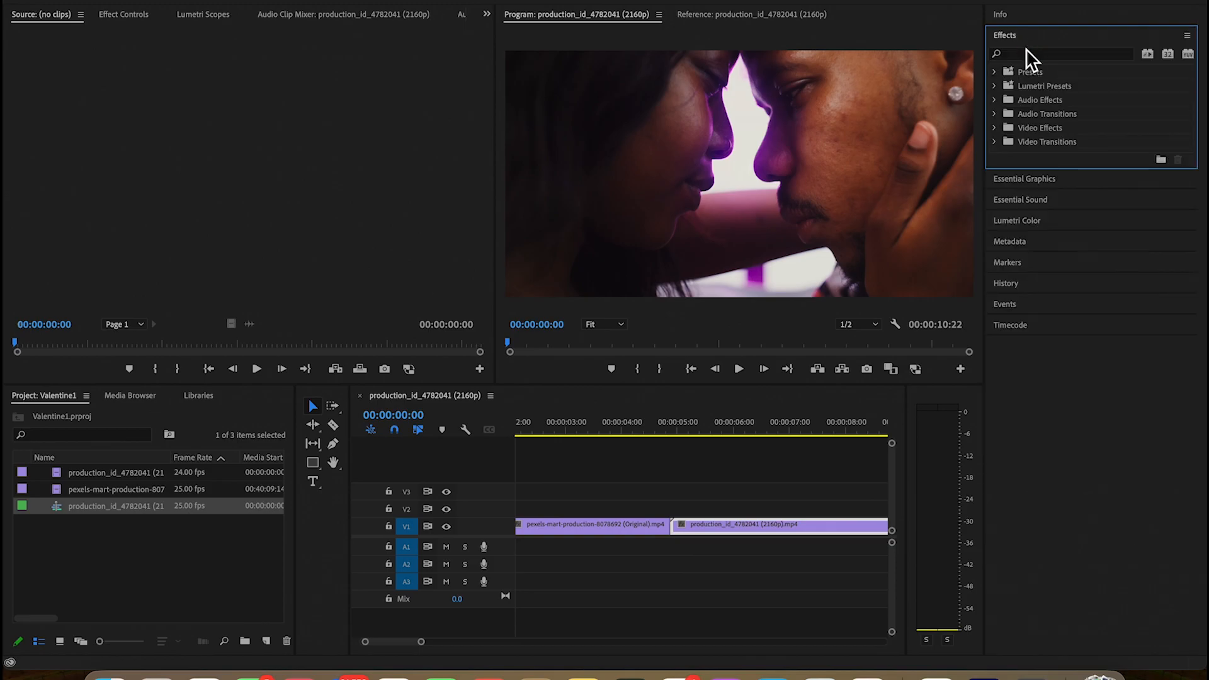
{"action": "left_click", "coordinate": [1031, 55]}
{"action": "type", "text": "linear"}
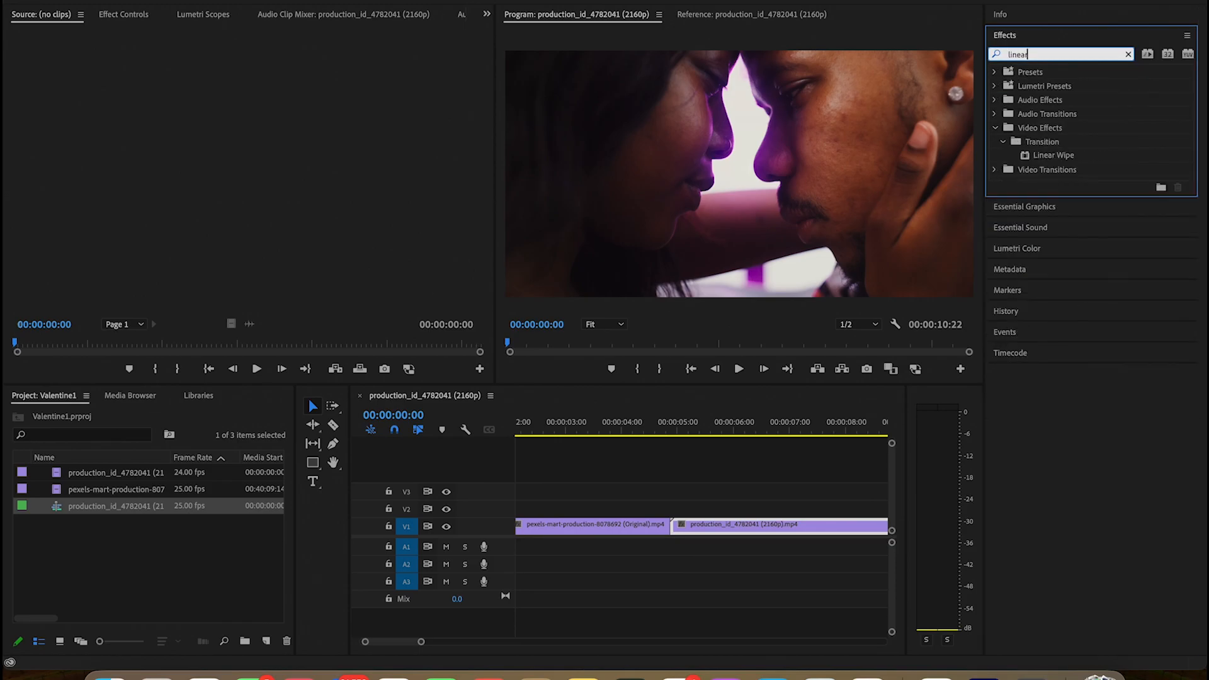
{"action": "left_click", "coordinate": [1060, 157]}
{"action": "left_click_drag", "start_coordinate": [1060, 159], "coordinate": [681, 533]}
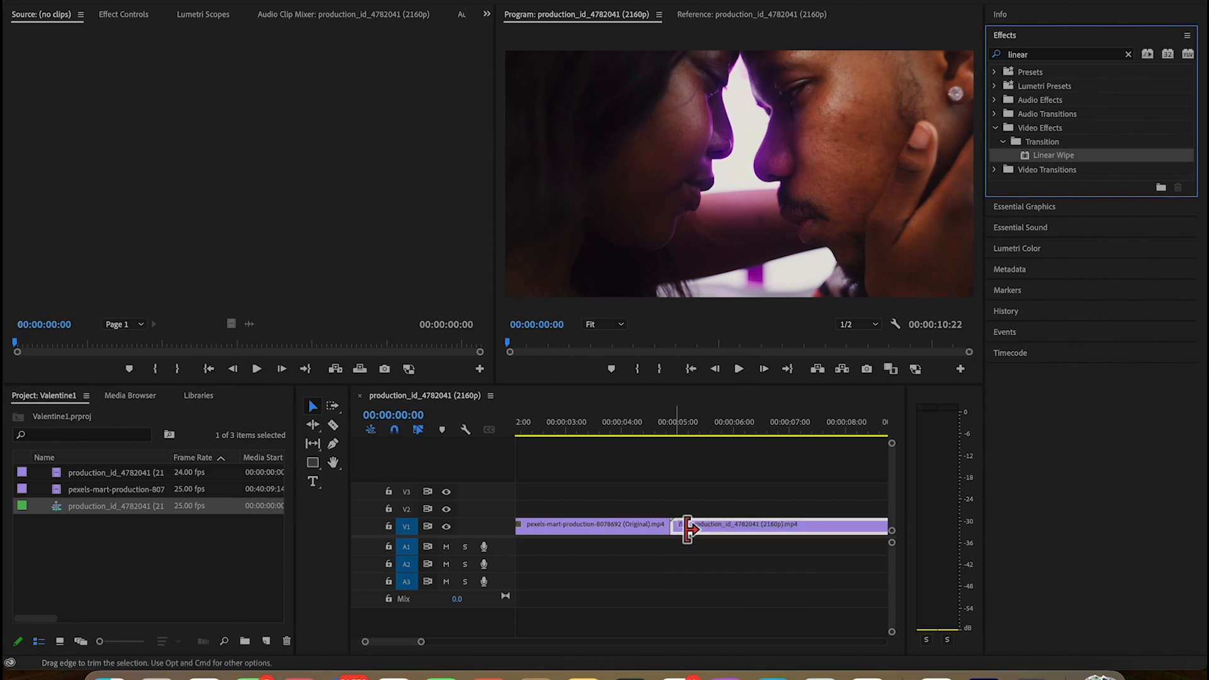
Draw a closed heart-shaped Linear Wipe mask over the couple's faces with the Pen tool at 00:00:04:21
{"action": "left_click", "coordinate": [123, 14]}
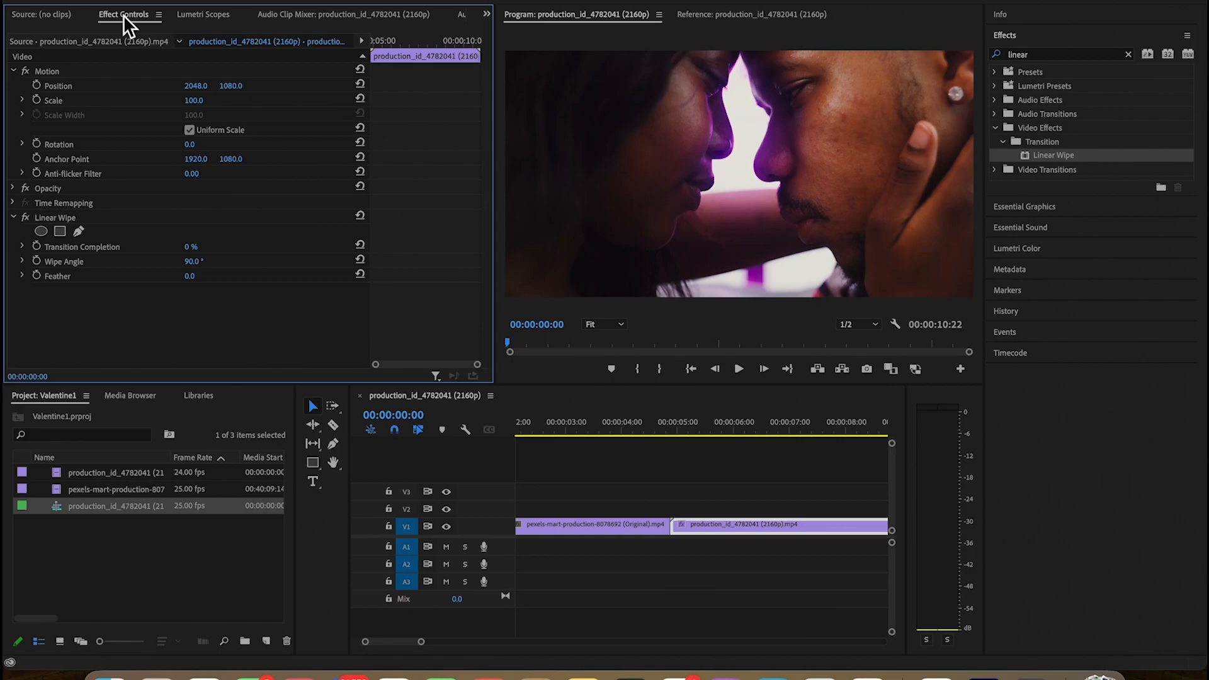
{"action": "left_click", "coordinate": [78, 230]}
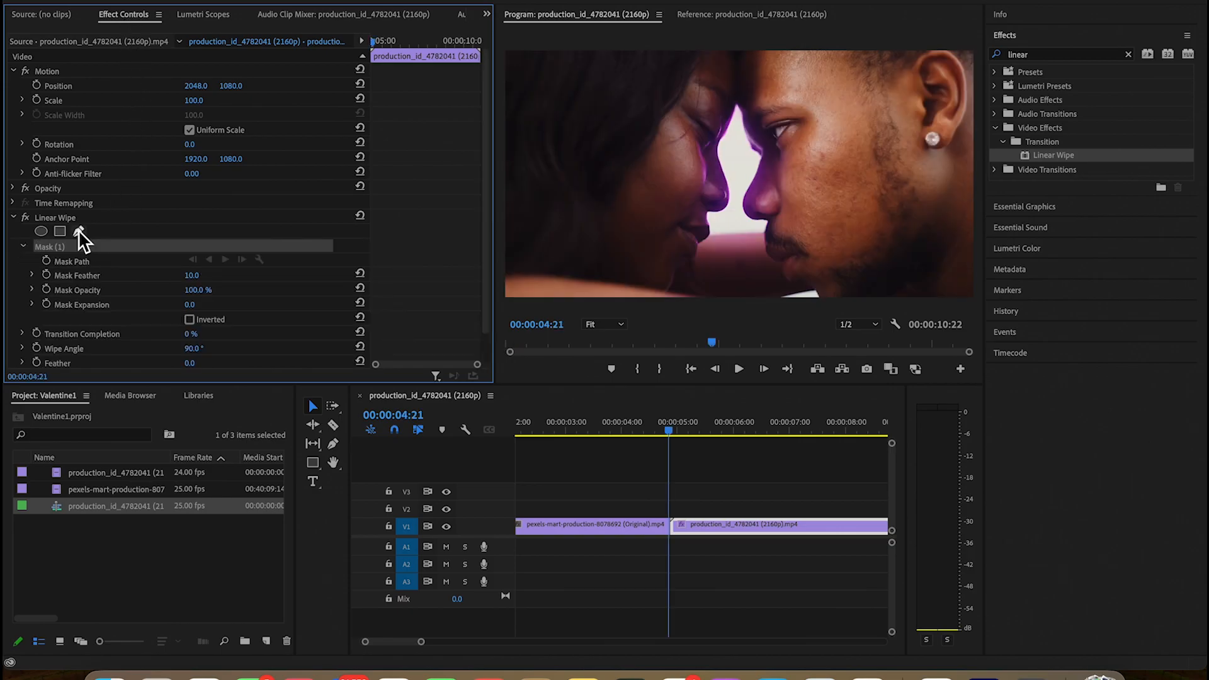
{"action": "left_click", "coordinate": [706, 266]}
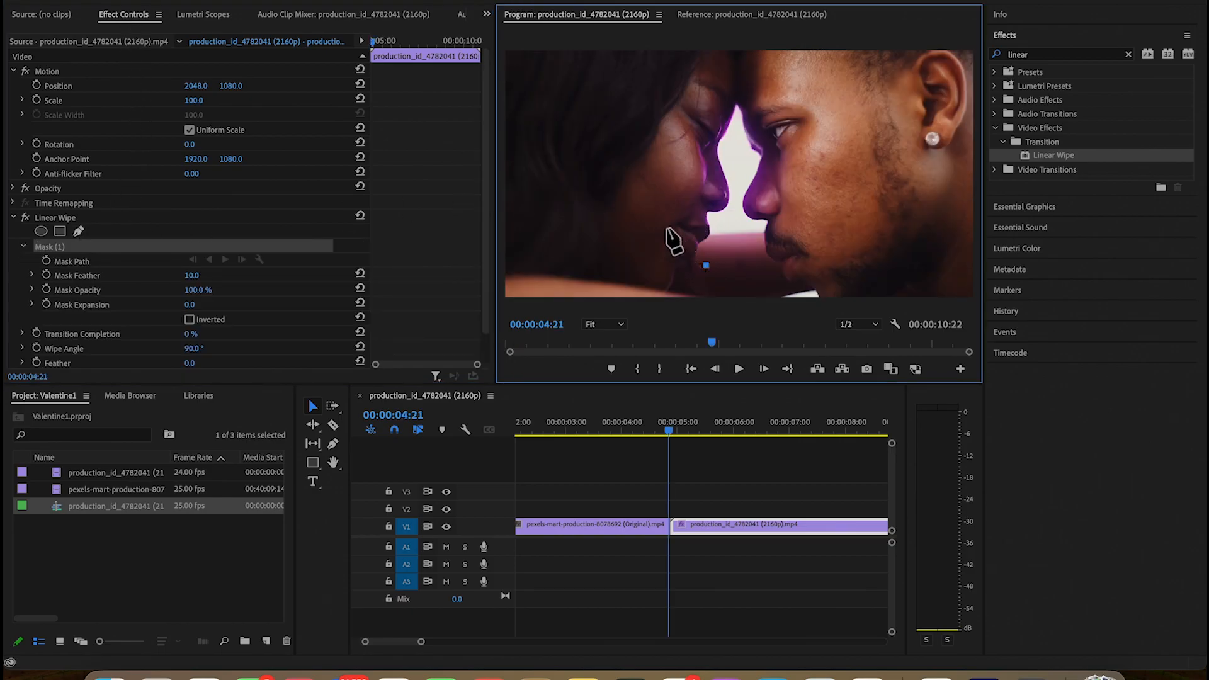
{"action": "left_click", "coordinate": [643, 210]}
{"action": "left_click", "coordinate": [619, 157]}
{"action": "left_click", "coordinate": [616, 117]}
{"action": "left_click", "coordinate": [659, 85]}
{"action": "left_click", "coordinate": [729, 123]}
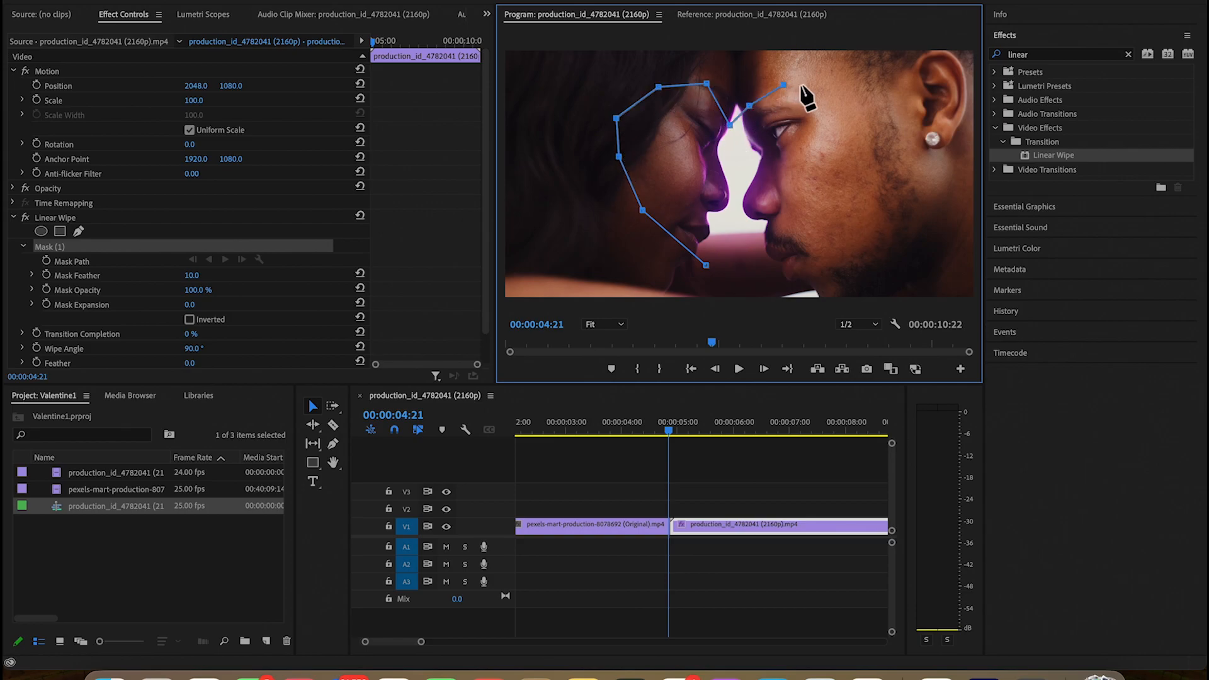
{"action": "left_click", "coordinate": [834, 92]}
{"action": "left_click", "coordinate": [831, 128]}
{"action": "left_click", "coordinate": [828, 170]}
{"action": "left_click", "coordinate": [794, 208]}
{"action": "left_click", "coordinate": [741, 253]}
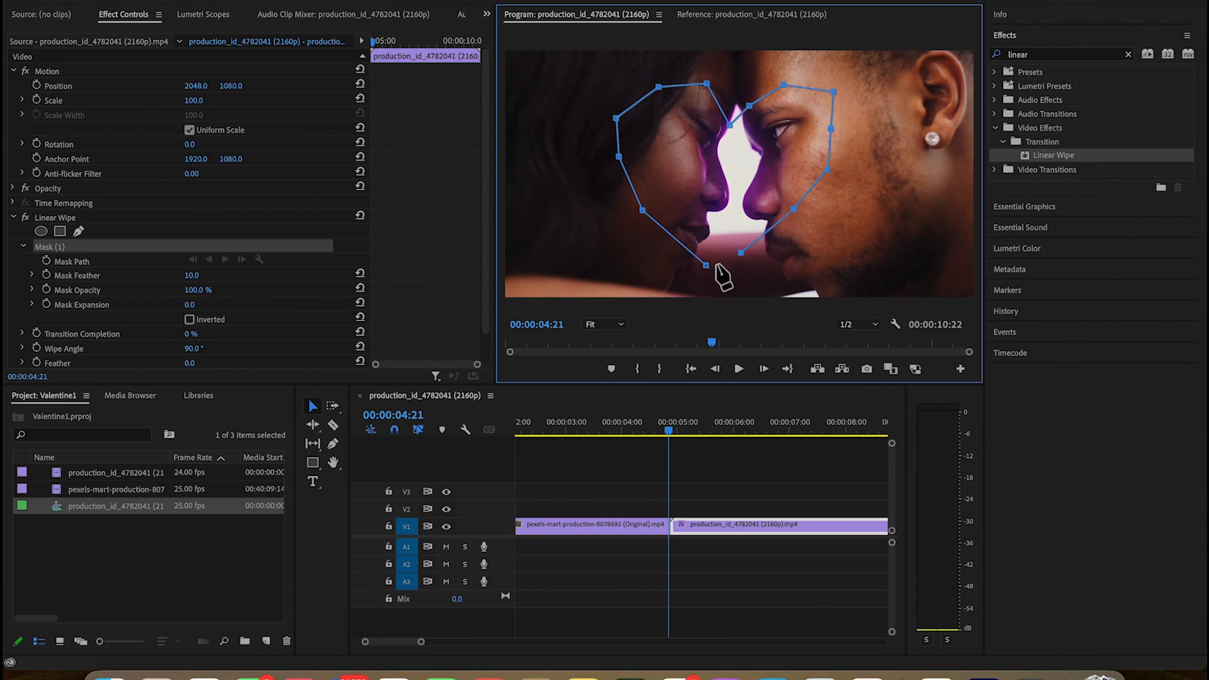
{"action": "left_click", "coordinate": [716, 265]}
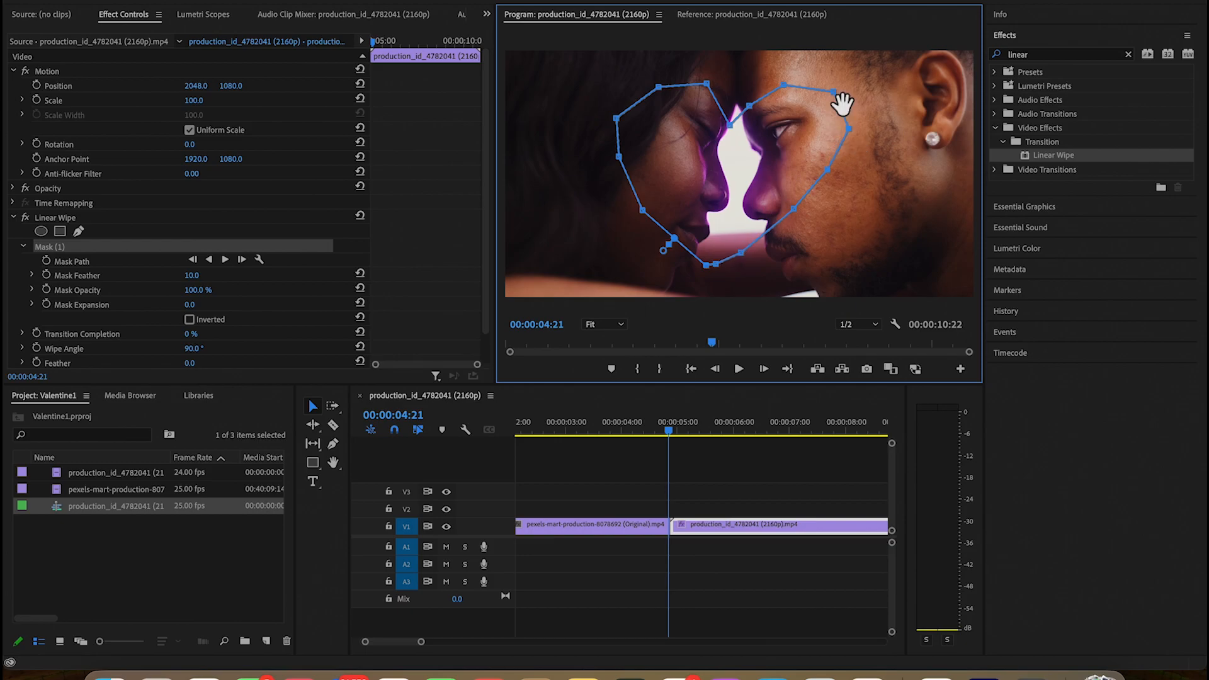
Reposition the mask and adjust the points of its upper lobes and lower edge to refine the heart shape
{"action": "left_click_drag", "start_coordinate": [843, 102], "coordinate": [848, 107]}
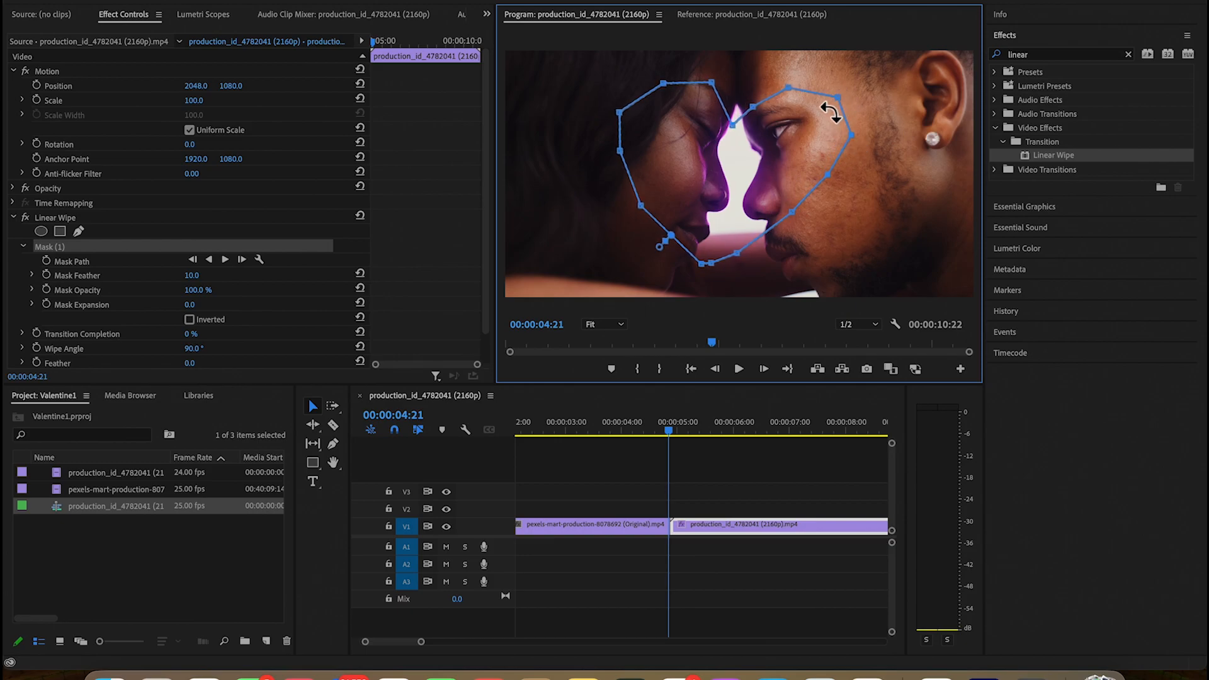
{"action": "left_click_drag", "start_coordinate": [790, 82], "coordinate": [754, 94]}
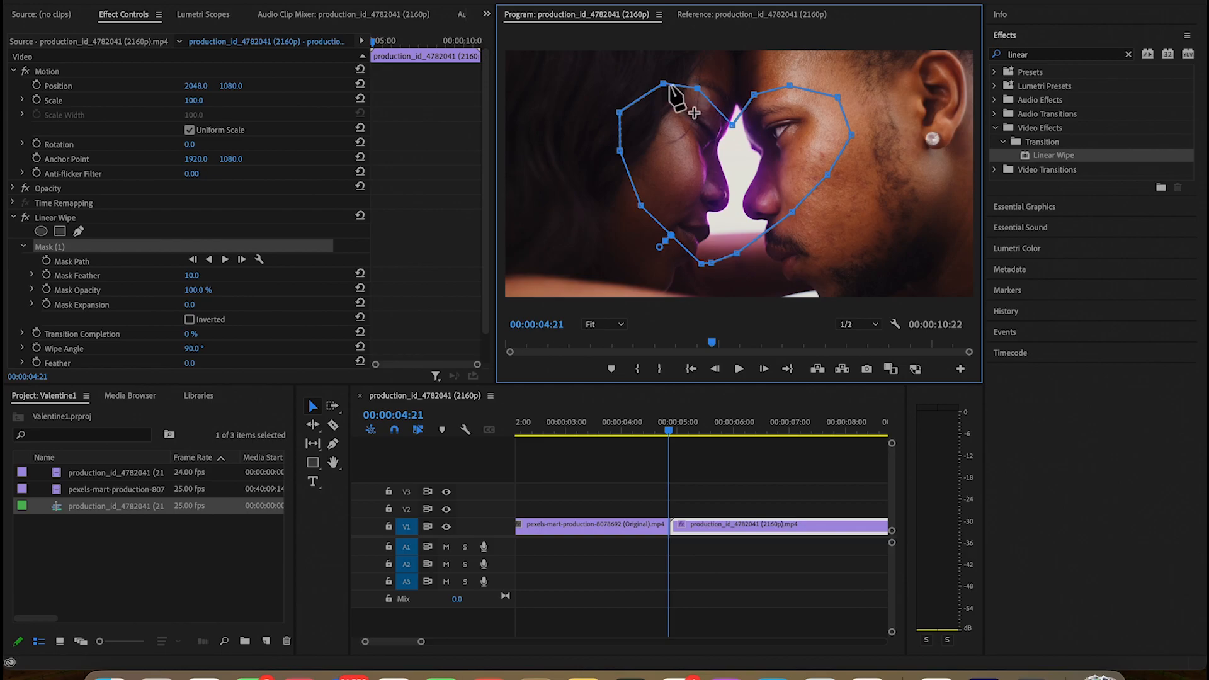
{"action": "left_click_drag", "start_coordinate": [664, 83], "coordinate": [636, 77]}
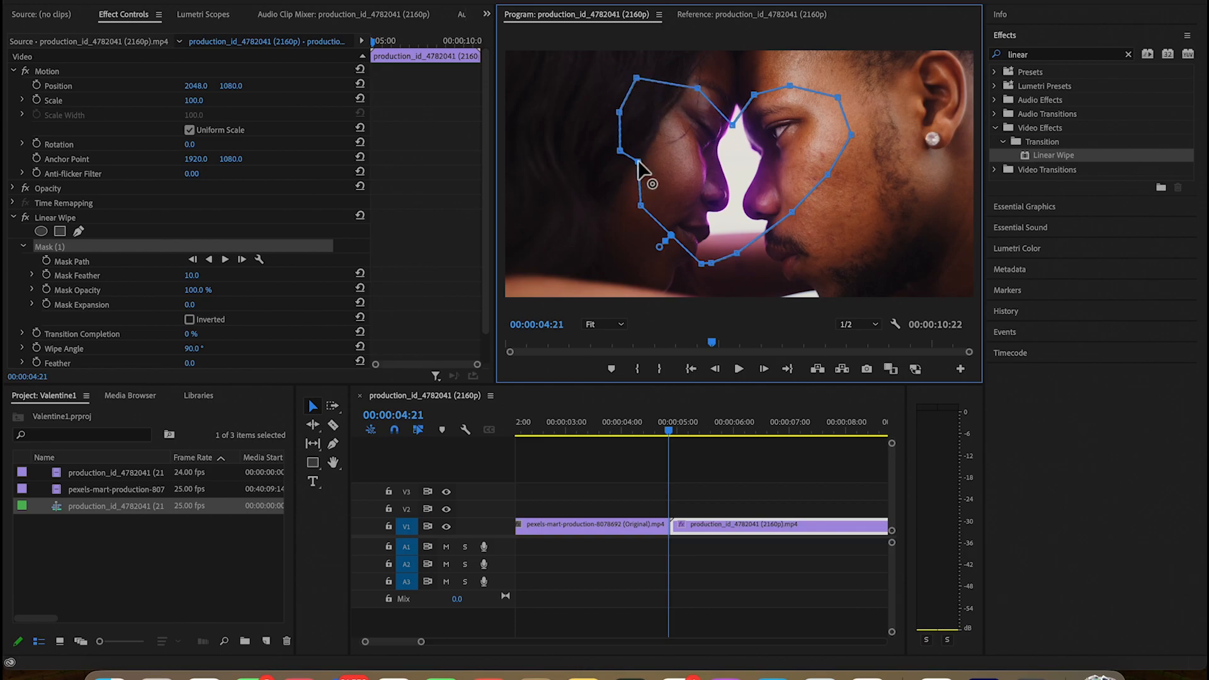
{"action": "left_click_drag", "start_coordinate": [641, 206], "coordinate": [671, 208]}
Keyframe the Linear Wipe's Transition Completion from 0% at 00:00:04:21 to 99% at 00:00:05:14
{"action": "left_click", "coordinate": [38, 334]}
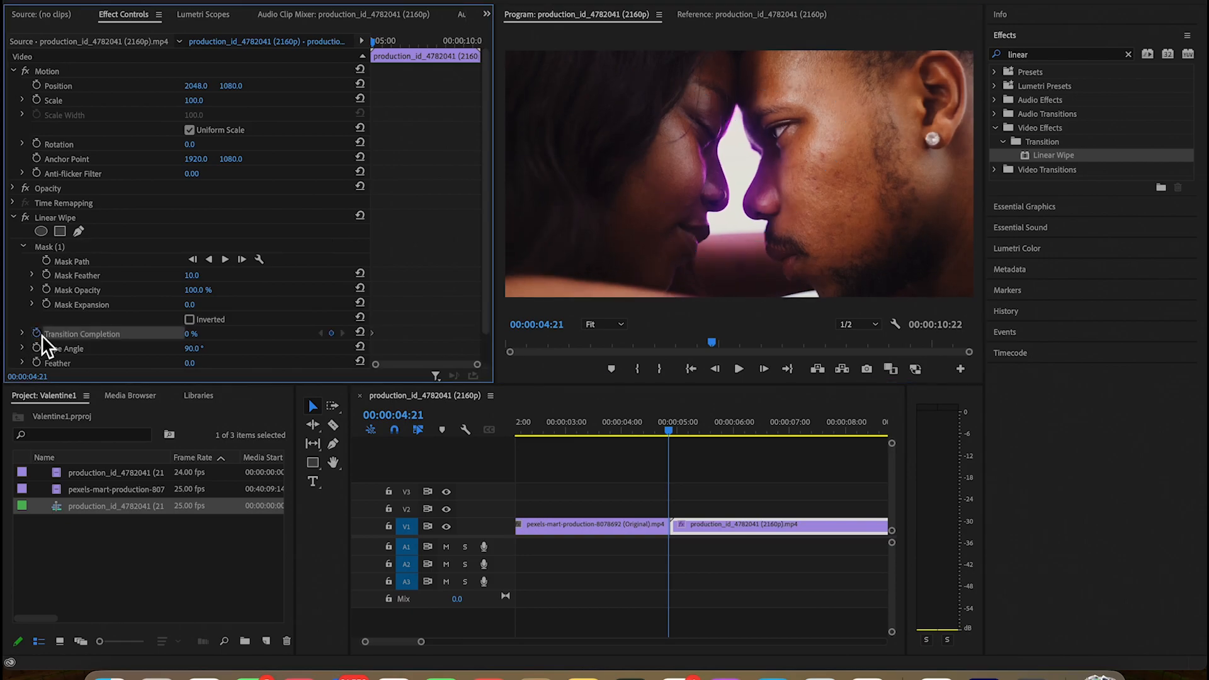
{"action": "left_click_drag", "start_coordinate": [671, 428], "coordinate": [709, 427]}
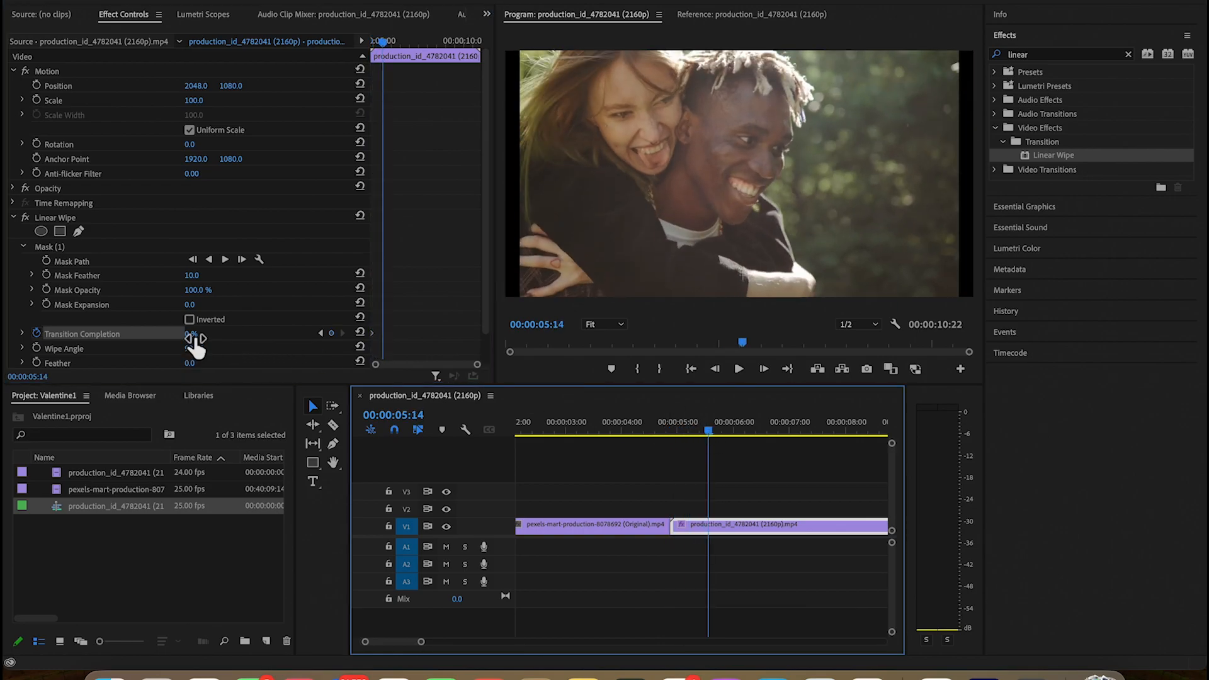
{"action": "left_click", "coordinate": [331, 333]}
{"action": "left_click_drag", "start_coordinate": [190, 335], "coordinate": [211, 343]}
Play back the heart wipe from 00:00:04:08 across the cut between the two clips
{"action": "left_click_drag", "start_coordinate": [712, 429], "coordinate": [644, 433]}
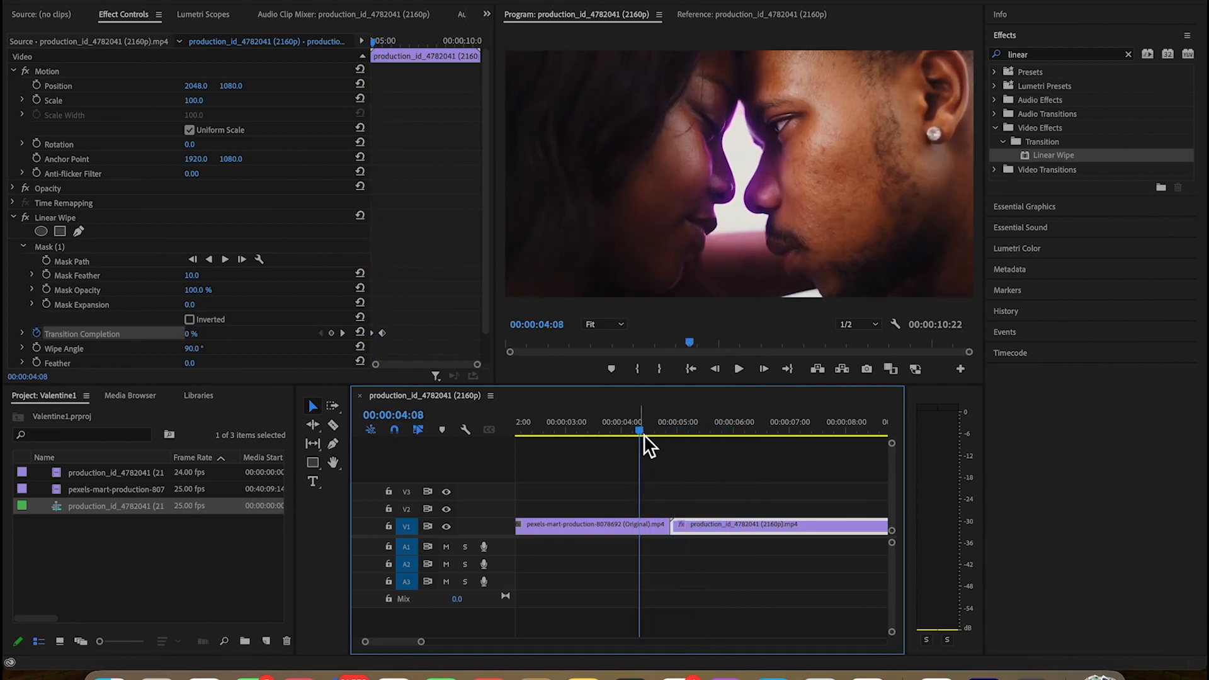
{"action": "key", "text": "space"}
{"action": "key", "text": "space"}
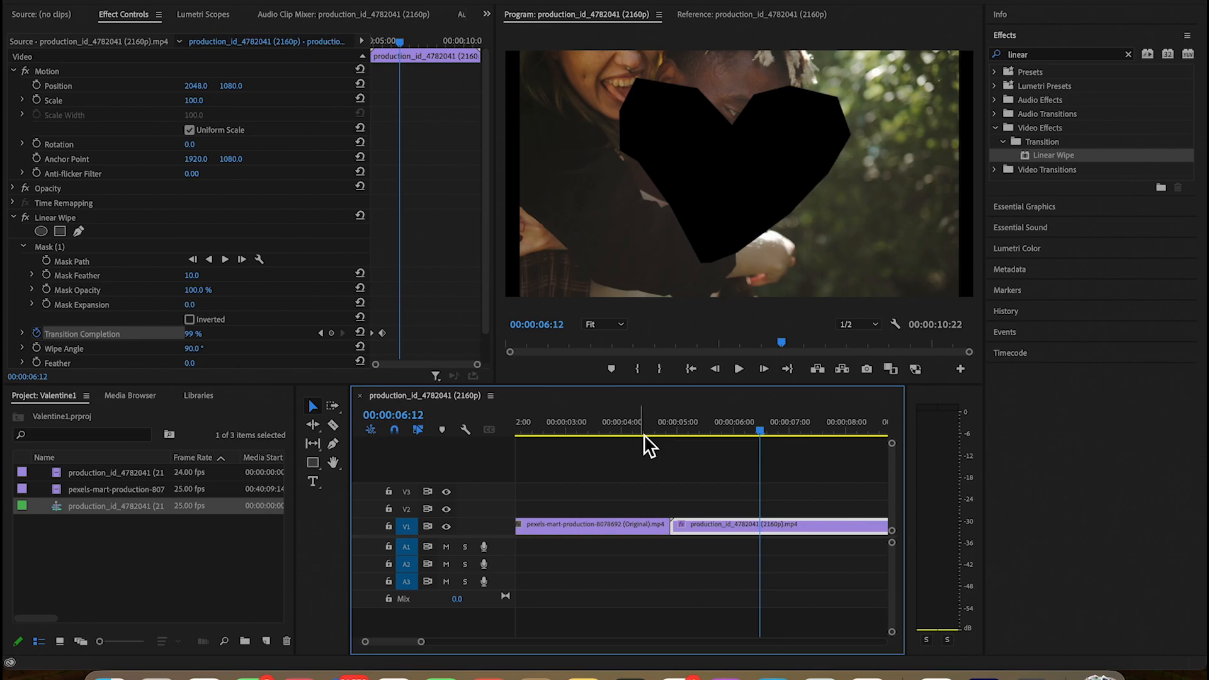
Delete the heart mask and remove the Linear Wipe effect from the second clip
{"action": "left_click", "coordinate": [83, 247]}
{"action": "key", "text": "Delete"}
{"action": "left_click", "coordinate": [83, 218]}
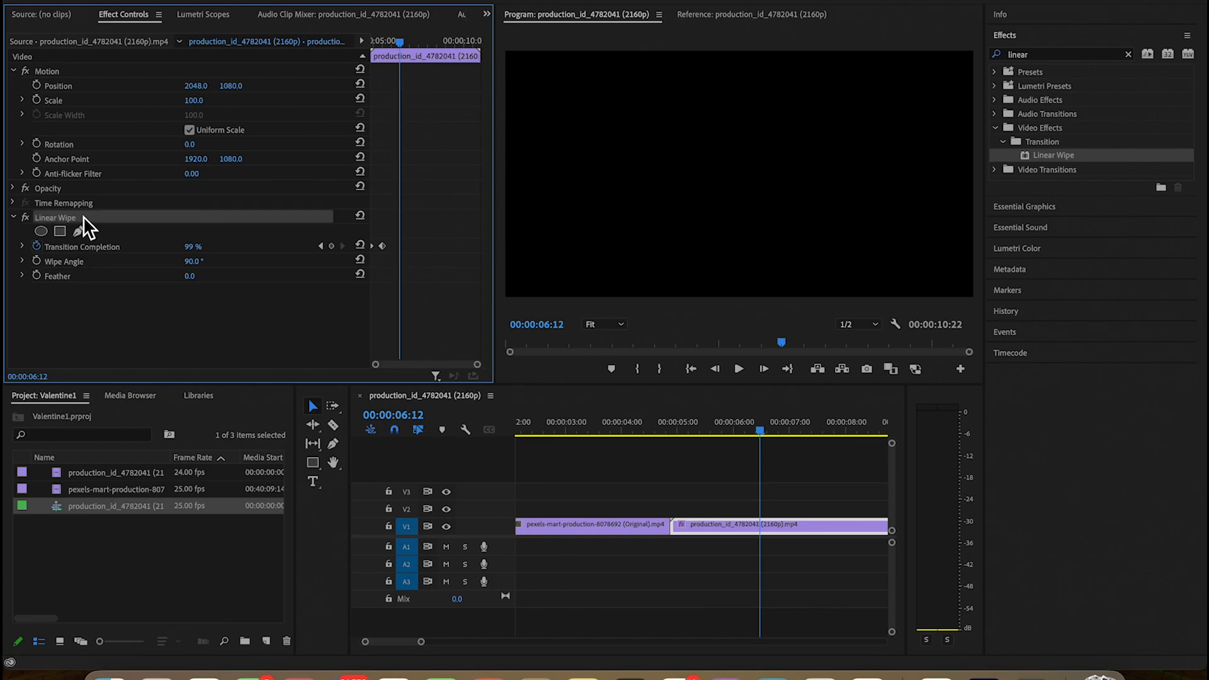
{"action": "key", "text": "Delete"}
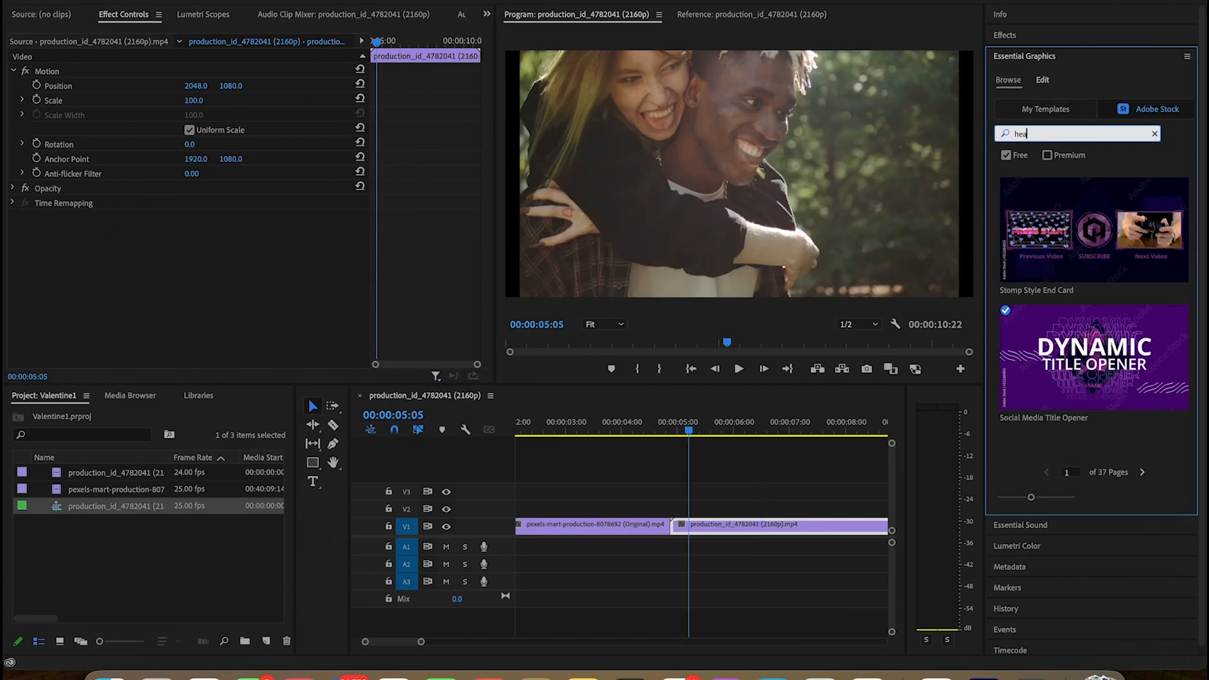
Search the free Adobe Stock graphics templates for "heart" and look through the result pages for a suitable transition graphic
{"action": "type", "text": "rt"}
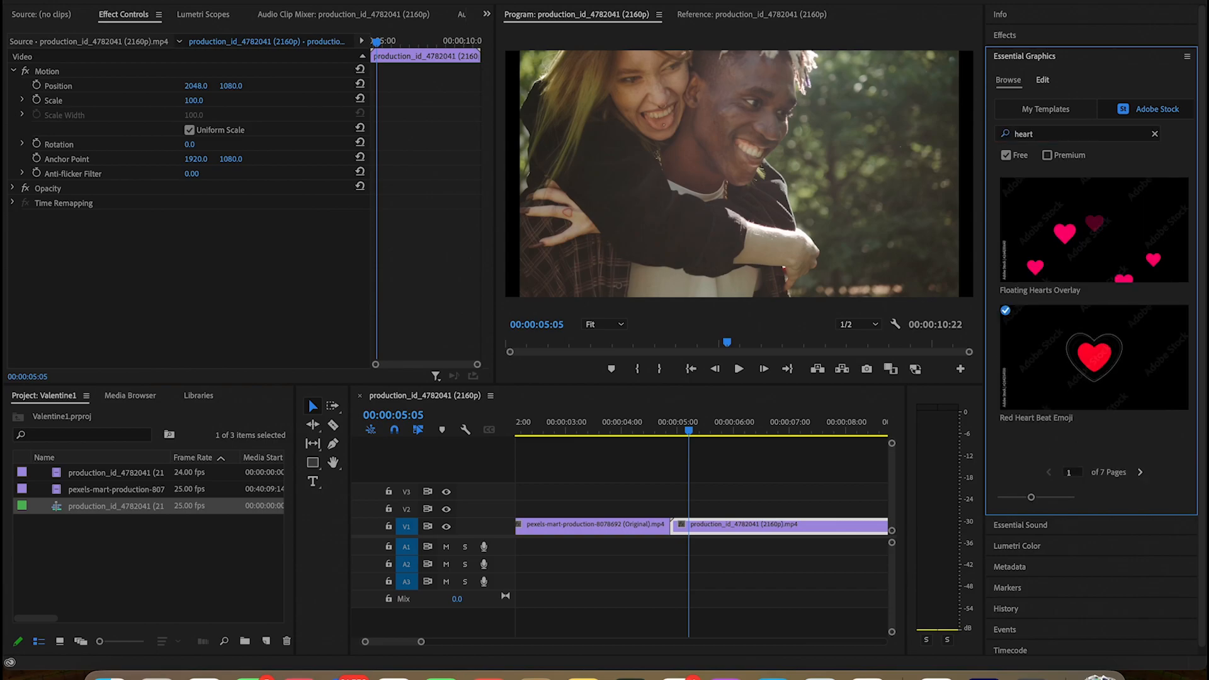
{"action": "left_click", "coordinate": [1140, 472]}
{"action": "left_click", "coordinate": [1141, 472]}
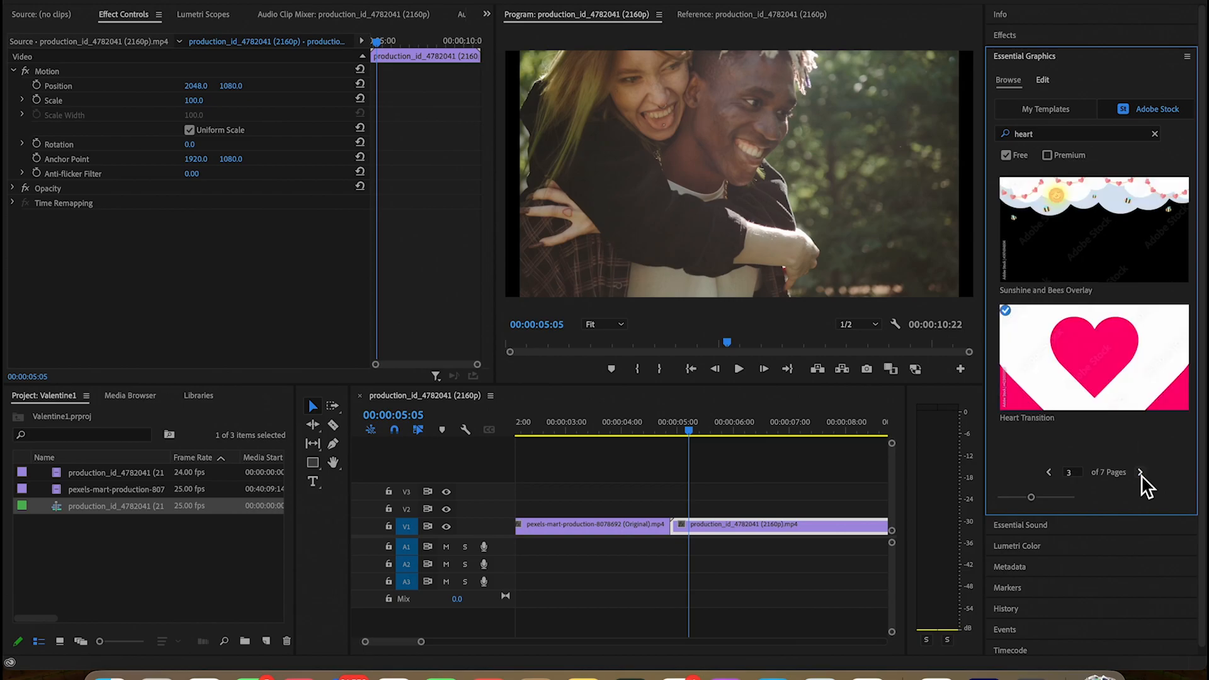
{"action": "left_click", "coordinate": [1141, 472]}
{"action": "left_click", "coordinate": [1141, 473]}
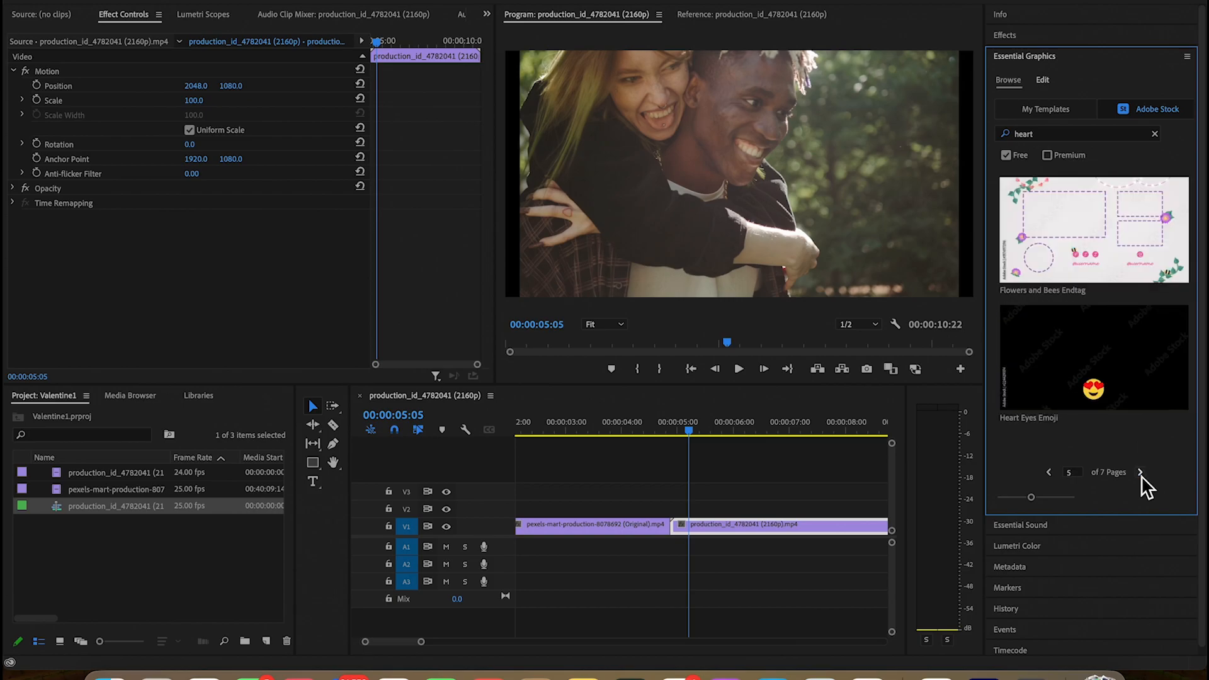
{"action": "left_click", "coordinate": [1050, 473]}
{"action": "left_click", "coordinate": [1049, 473]}
{"action": "left_click", "coordinate": [1049, 472]}
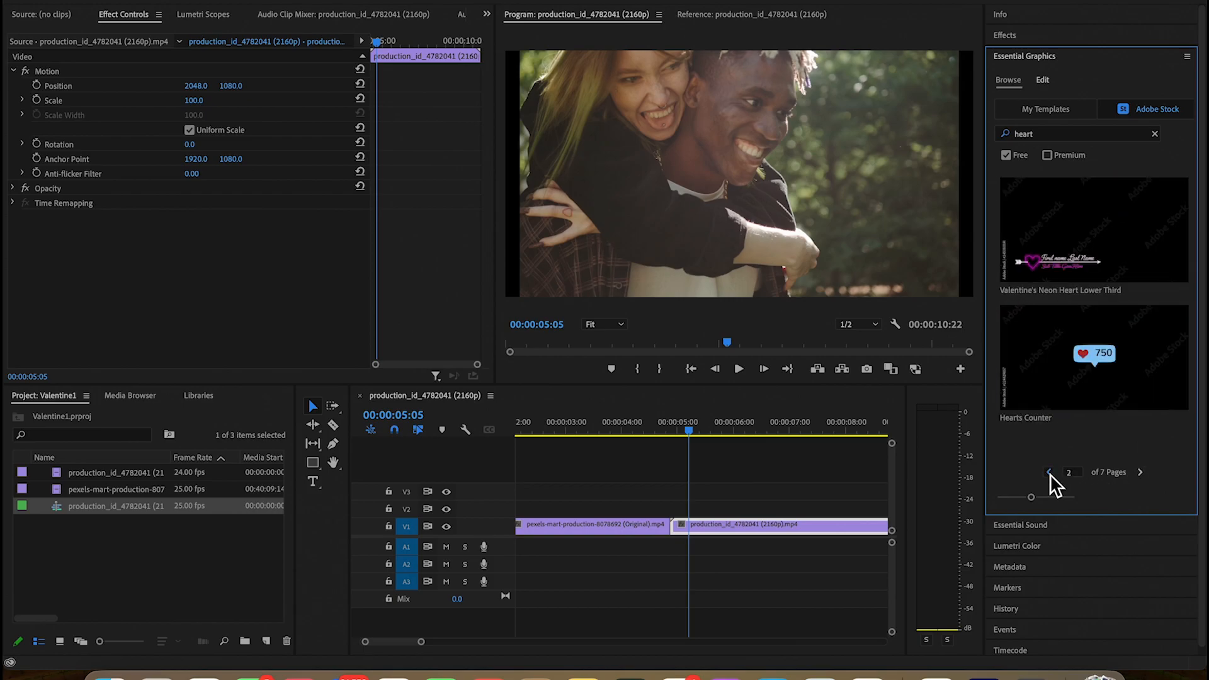
{"action": "left_click", "coordinate": [1049, 473]}
Place the Red Heart Beat Emoji graphic on V2 over the cut and trim its end so it lasts about one second
{"action": "left_click_drag", "start_coordinate": [1088, 360], "coordinate": [662, 508]}
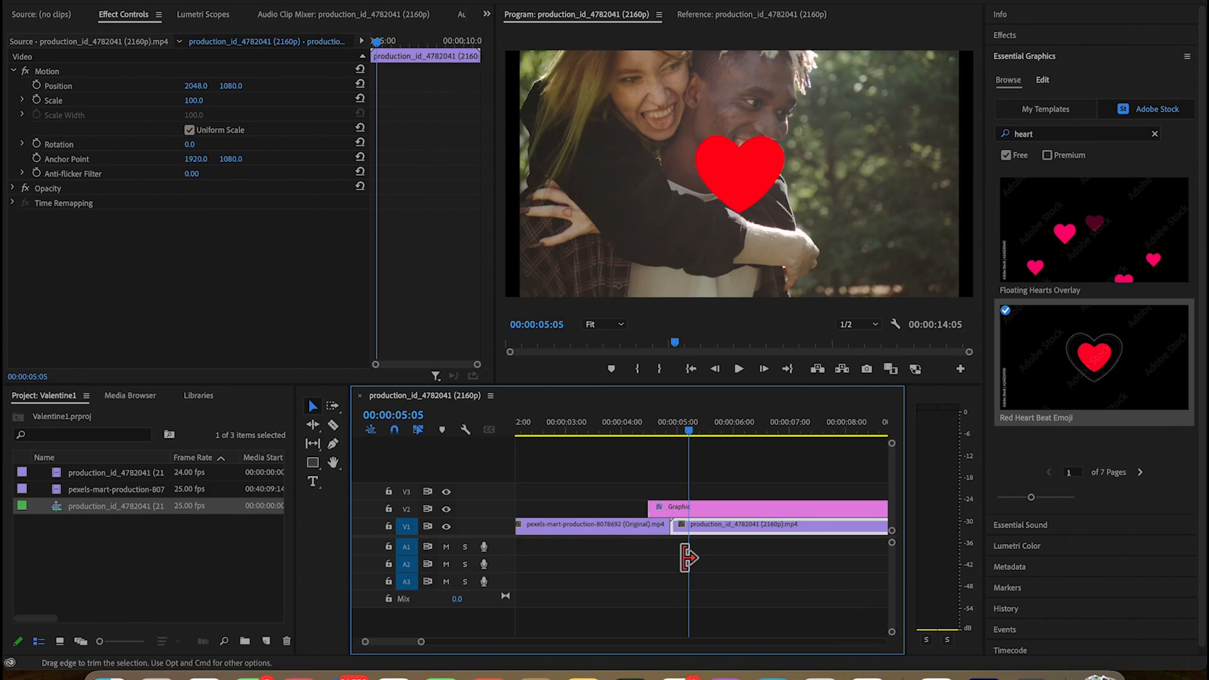
{"action": "scroll", "coordinate": [677, 561], "scroll_direction": "right", "scroll_amount": 5}
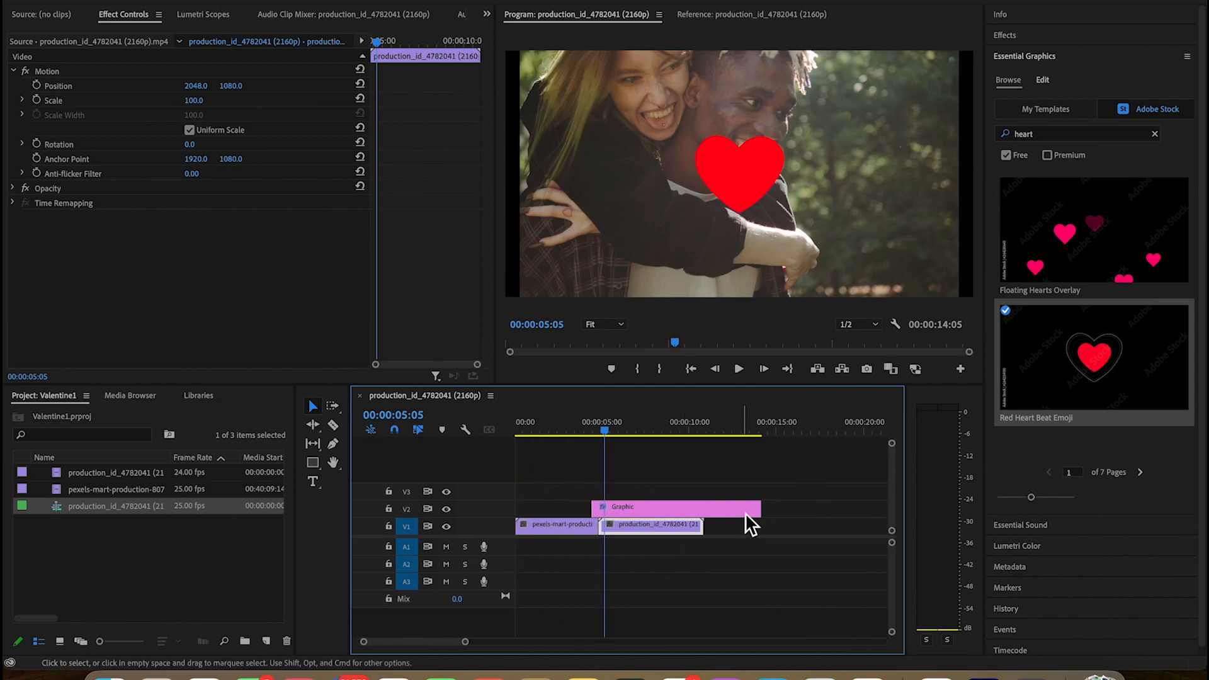
{"action": "left_click_drag", "start_coordinate": [761, 509], "coordinate": [614, 517]}
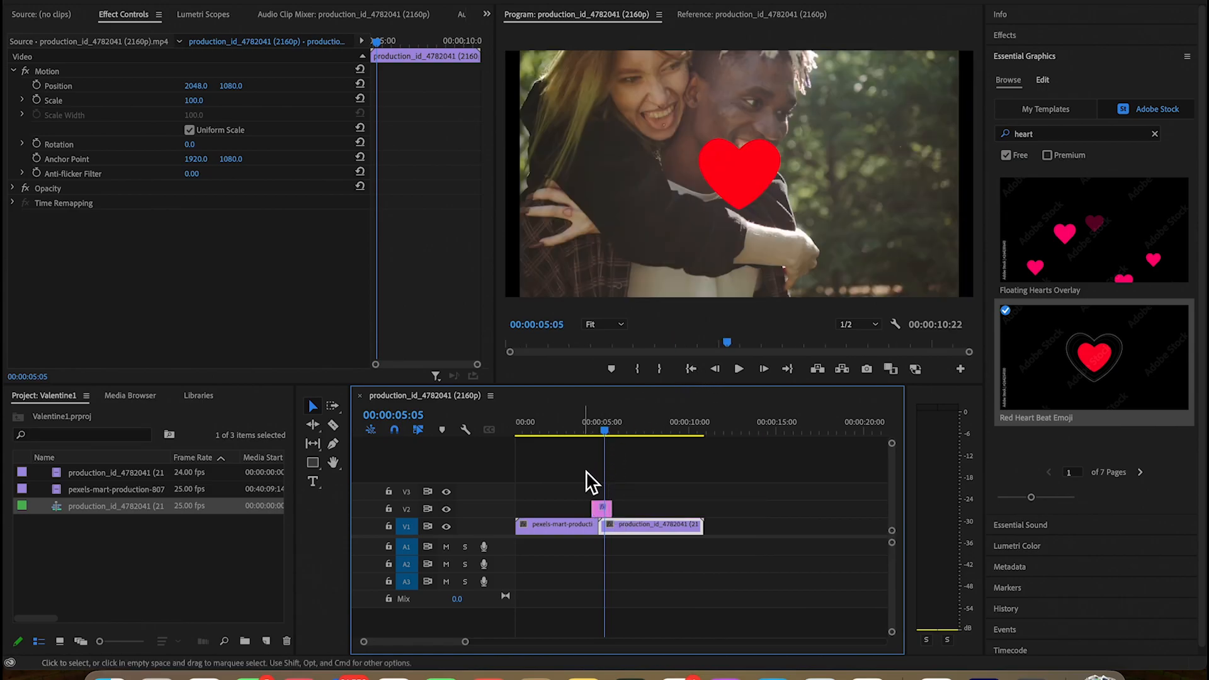
Play back the sequence from 00:00:00:06 through the heart graphic and into the second clip
{"action": "left_click_drag", "start_coordinate": [604, 430], "coordinate": [521, 430]}
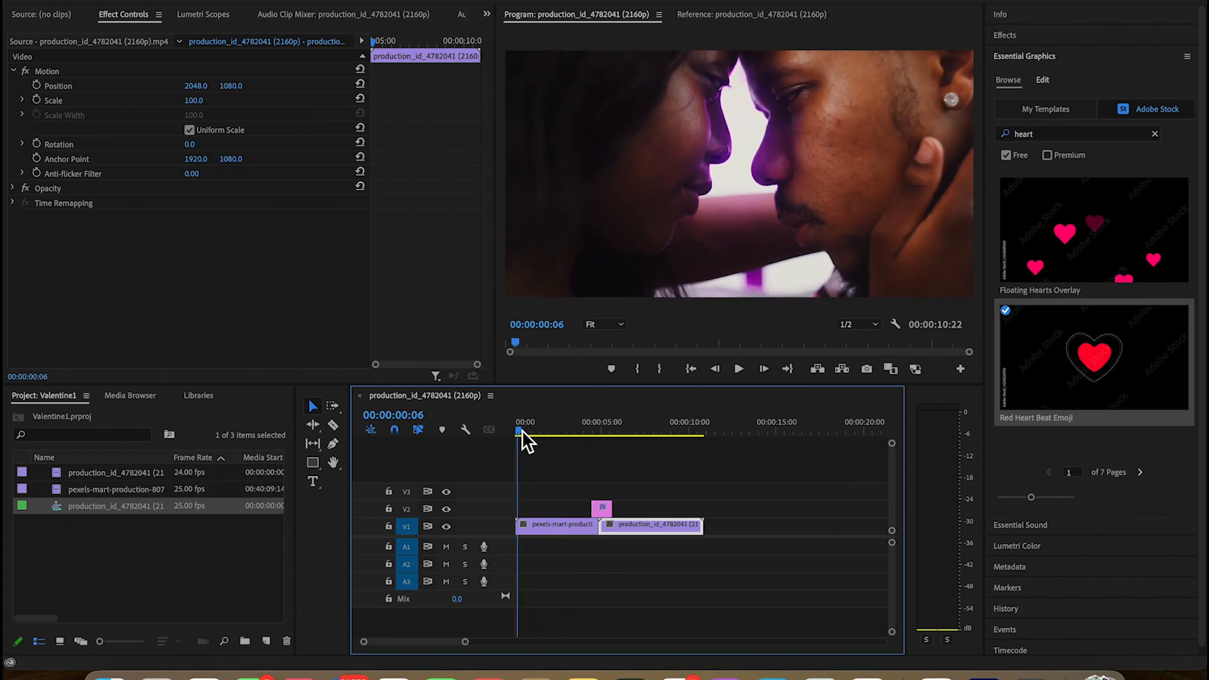
{"action": "key", "text": "space"}
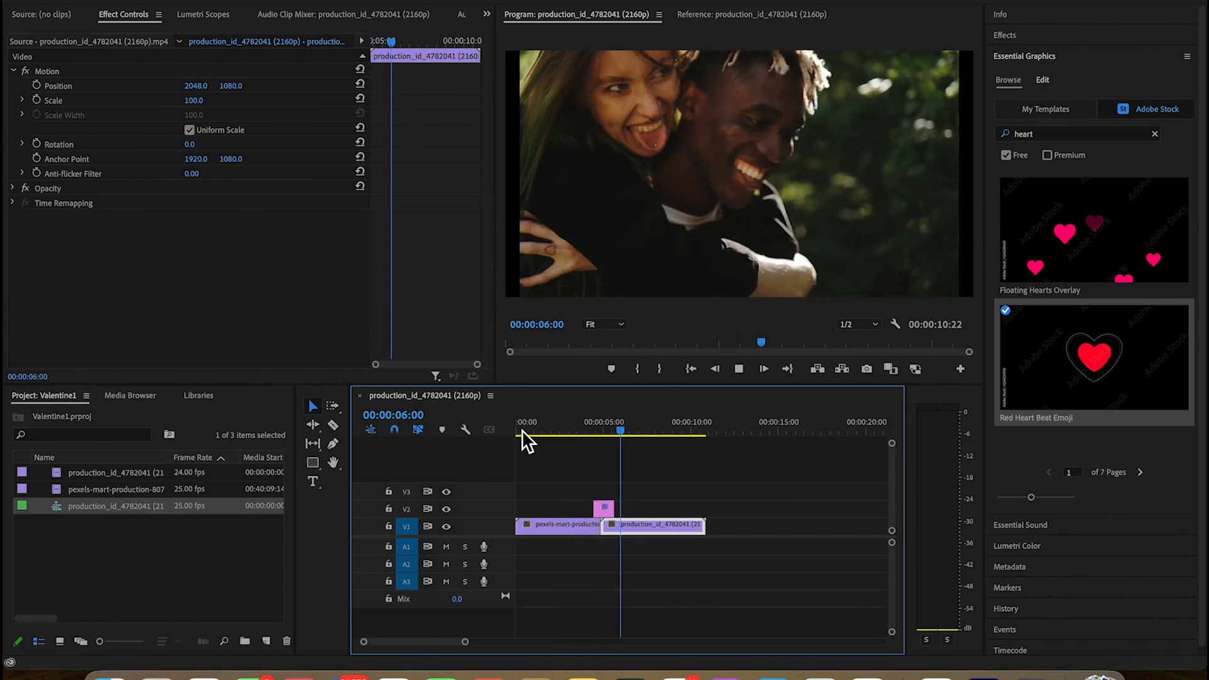
{"action": "key", "text": "space"}
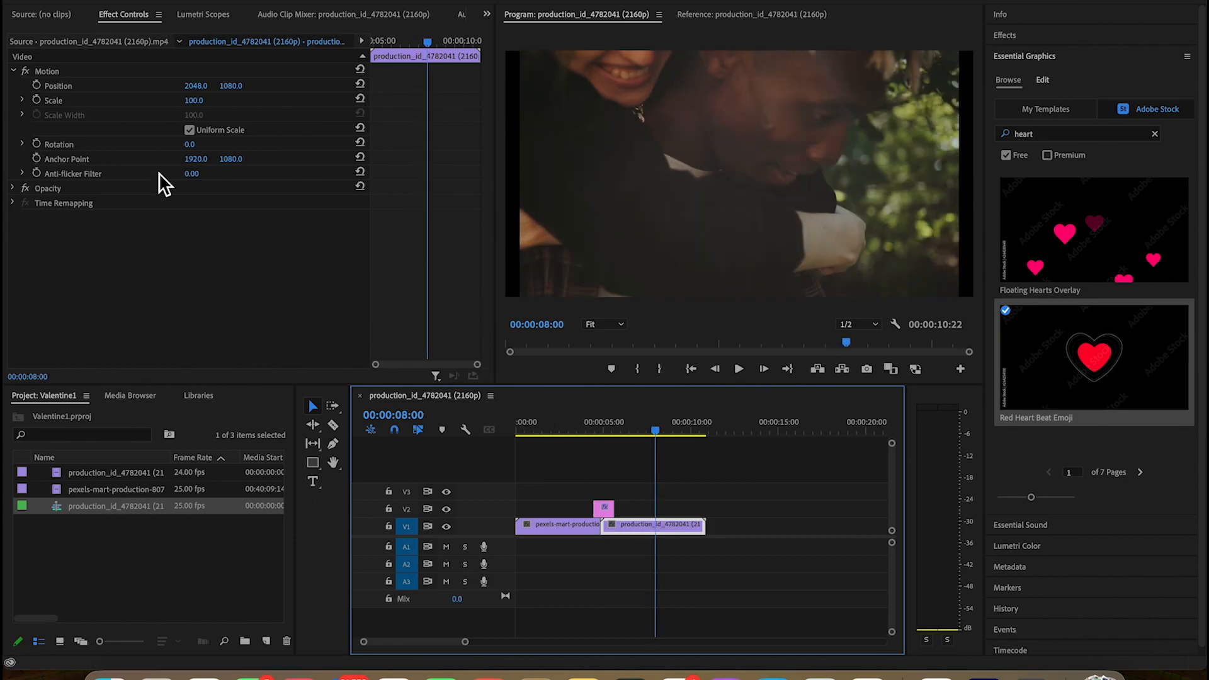
Set the second clip's Scale to 111 and play the sequence across the cut to check the framing
{"action": "left_click", "coordinate": [195, 101]}
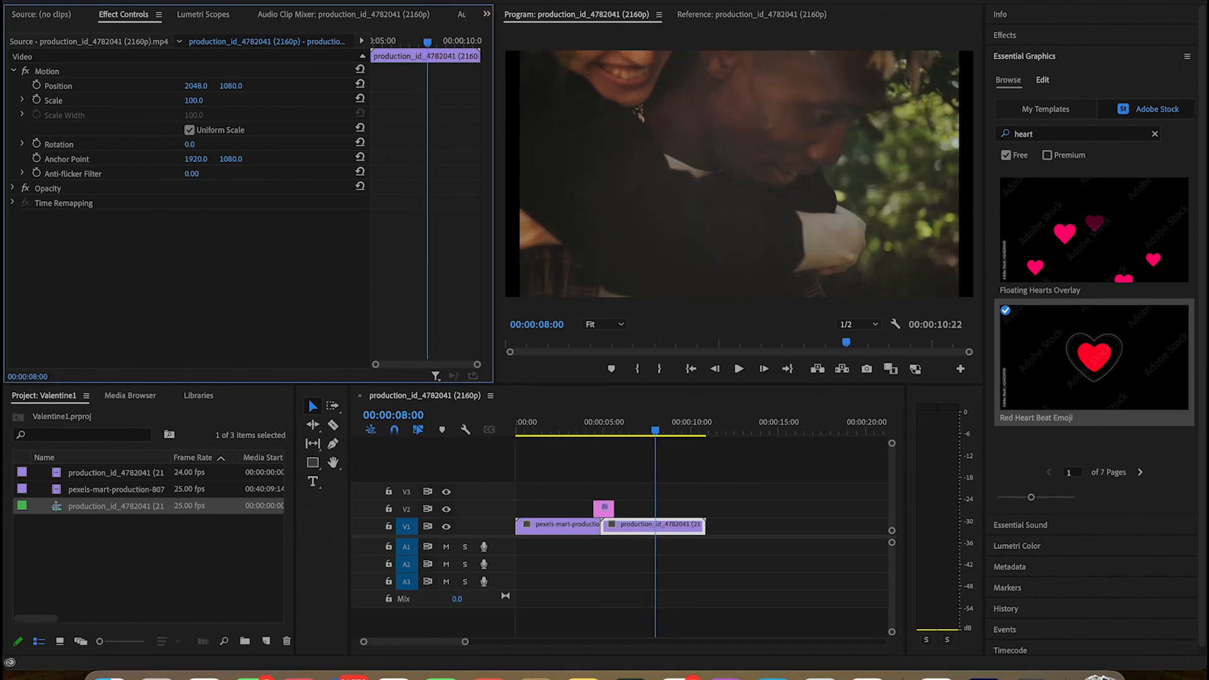
{"action": "left_click_drag", "start_coordinate": [196, 101], "coordinate": [202, 101]}
{"action": "left_click_drag", "start_coordinate": [674, 422], "coordinate": [554, 429]}
{"action": "key", "text": "space"}
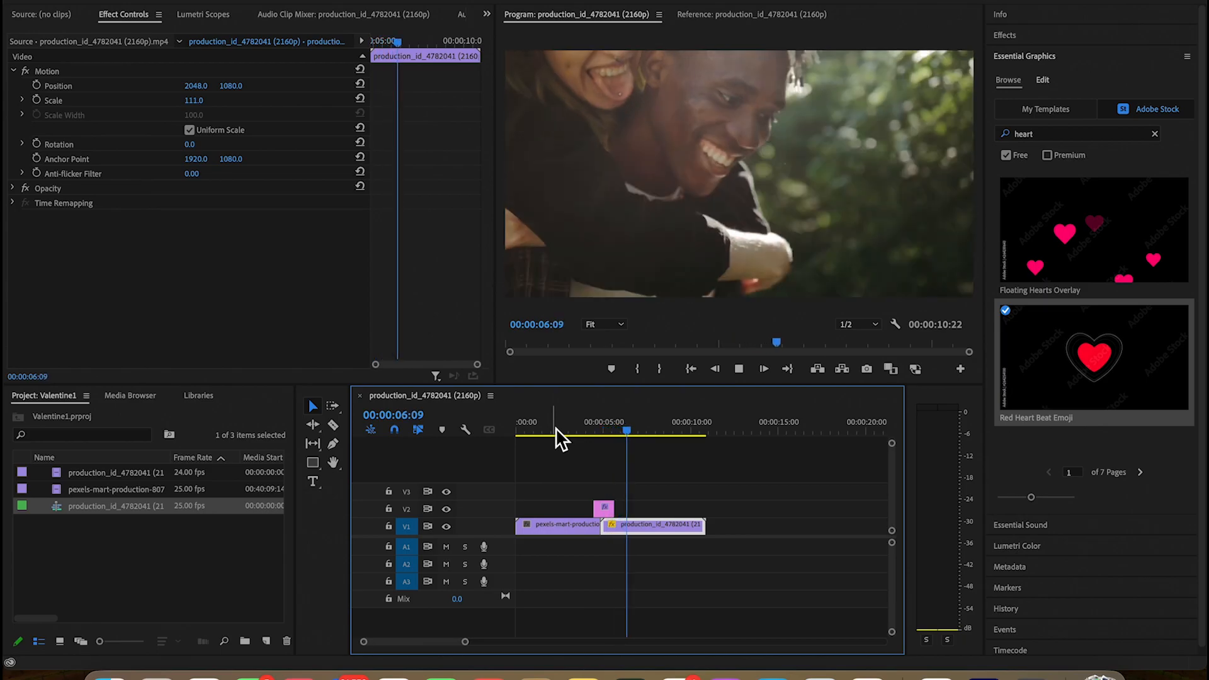
{"action": "key", "text": "space"}
Add a text graphic reading "THE MONTH FOR LOVERS" over the first clip, starting at 00:00:00:00
{"action": "left_click_drag", "start_coordinate": [648, 428], "coordinate": [546, 426]}
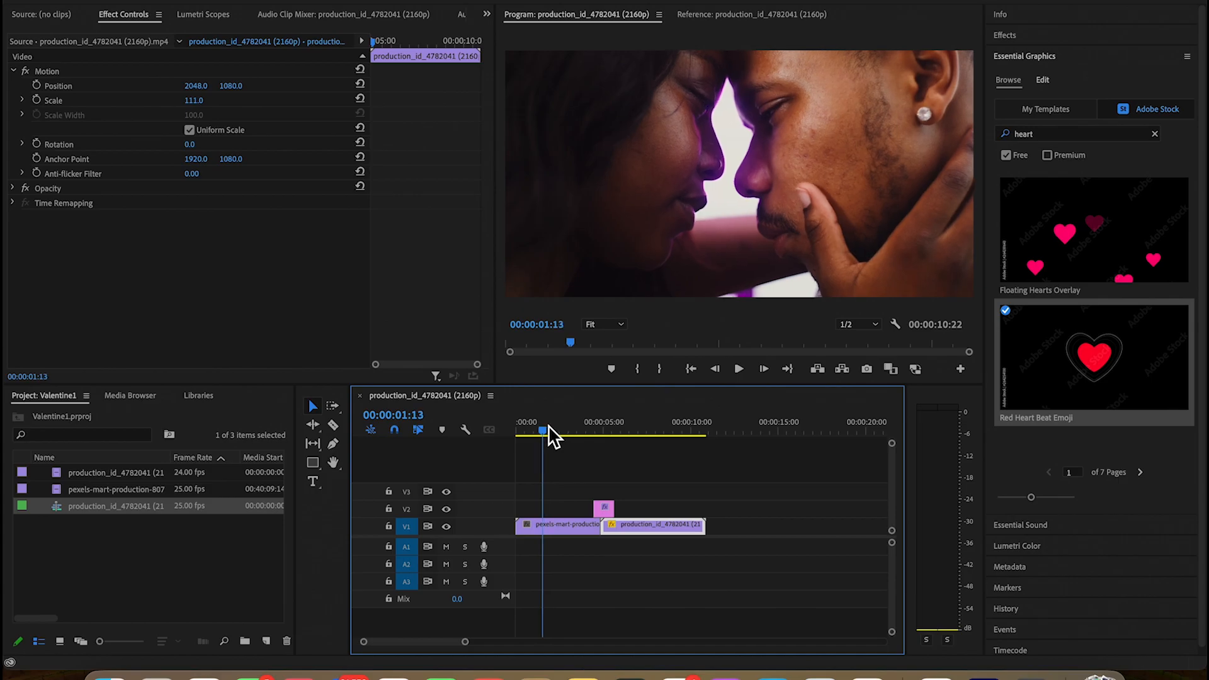
{"action": "key", "text": "shift+7"}
{"action": "key", "text": "t"}
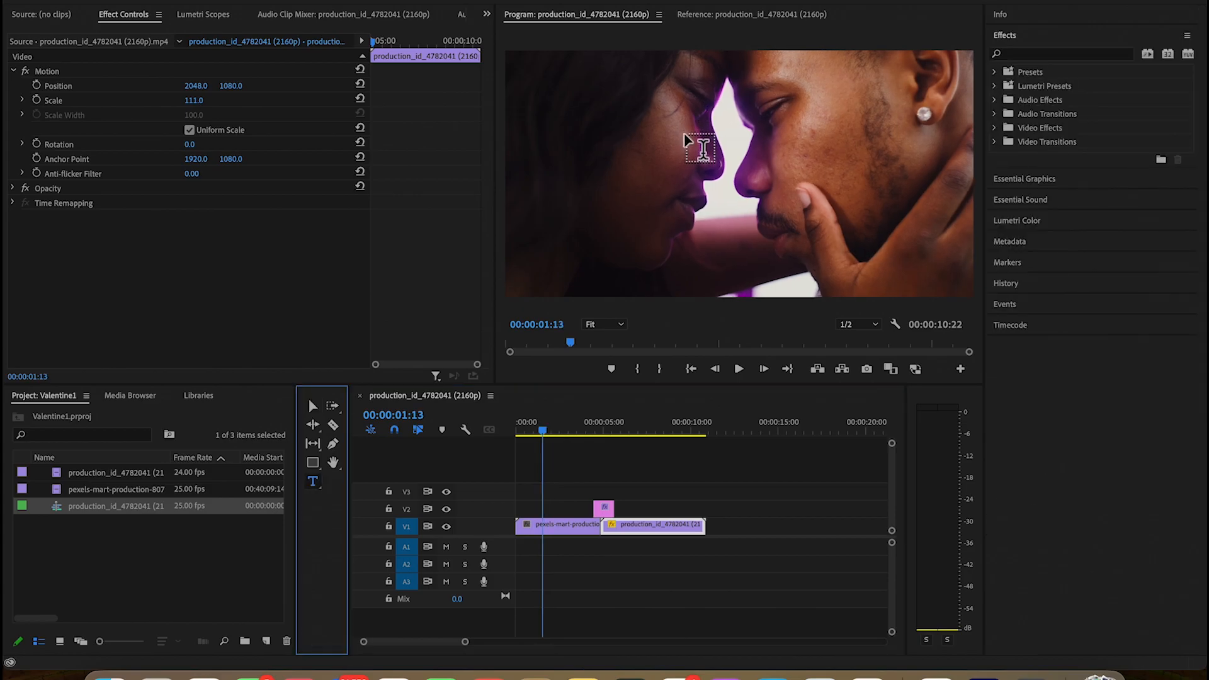
{"action": "left_click", "coordinate": [544, 430]}
{"action": "left_click_drag", "start_coordinate": [543, 428], "coordinate": [501, 428]}
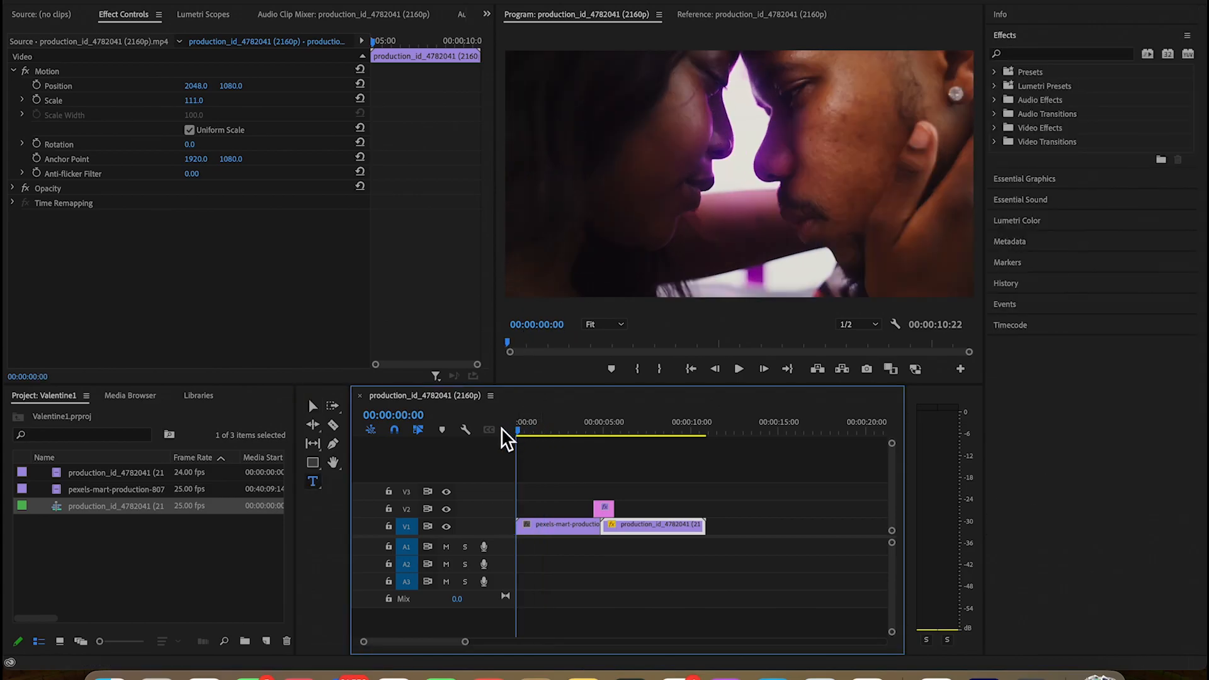
{"action": "left_click", "coordinate": [586, 143]}
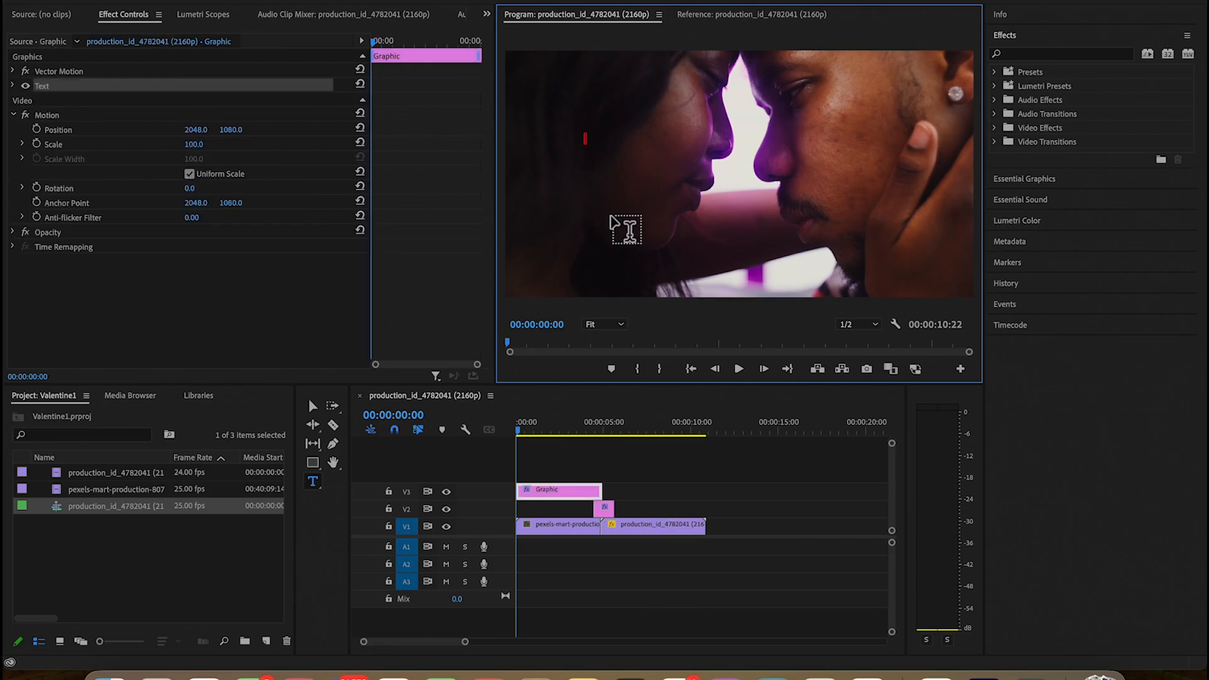
{"action": "type", "text": "THE MONTH FOR LOVERS"}
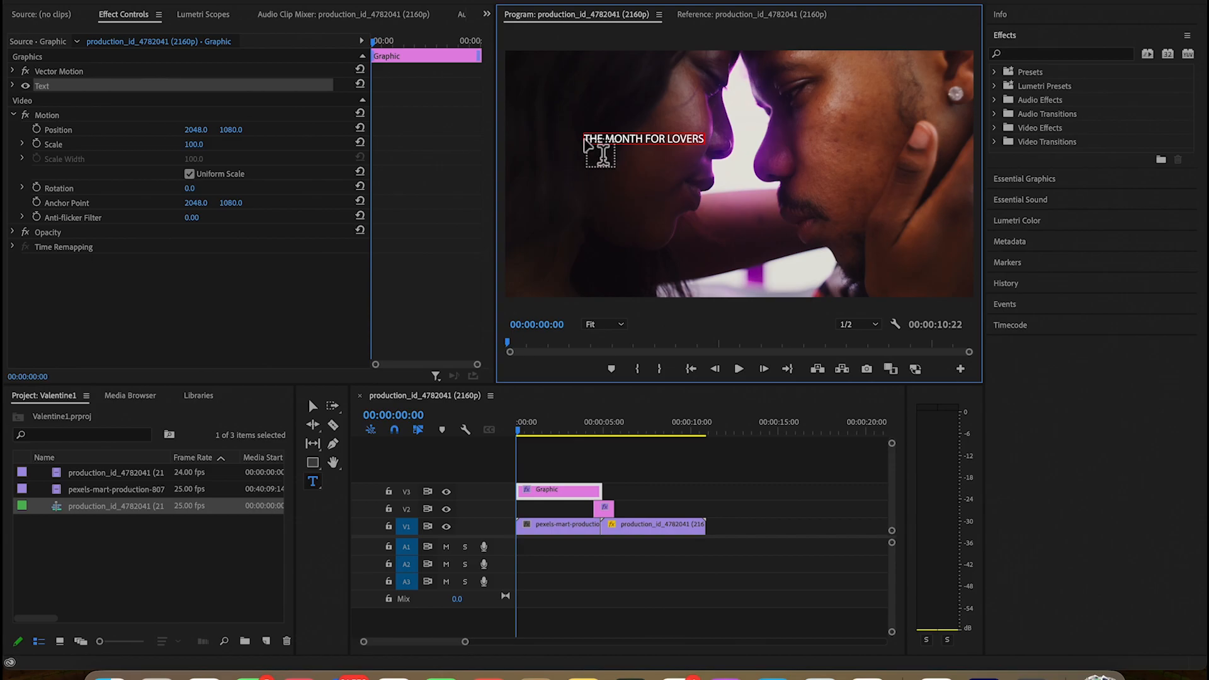
Try to change the title's font to Noto Sans Bhaiksuki
{"action": "left_click", "coordinate": [606, 142]}
{"action": "left_click", "coordinate": [190, 90]}
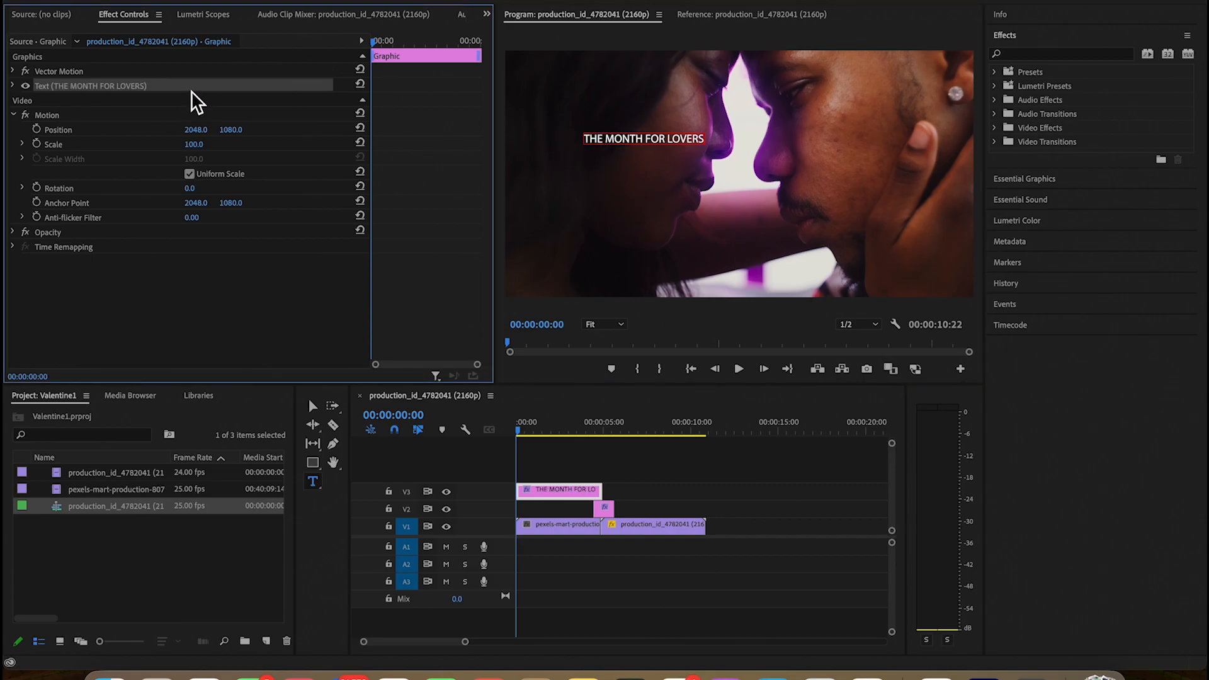
{"action": "left_click", "coordinate": [651, 137]}
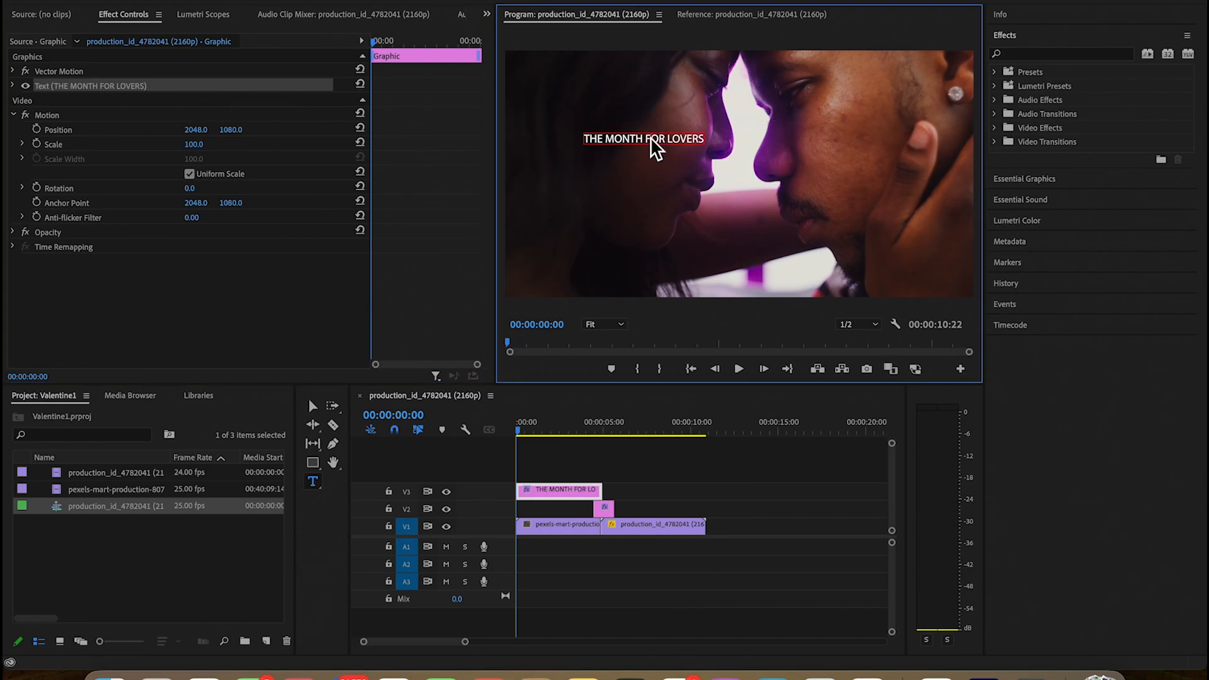
{"action": "left_click", "coordinate": [1015, 180]}
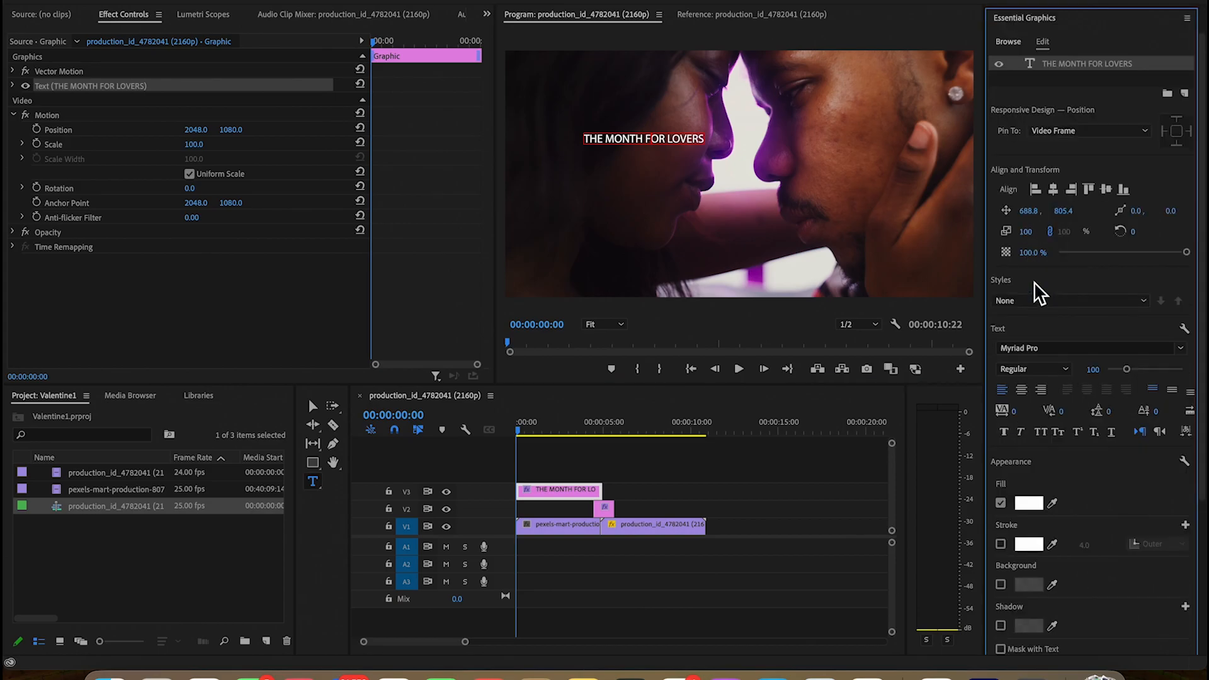
{"action": "left_click", "coordinate": [1181, 349]}
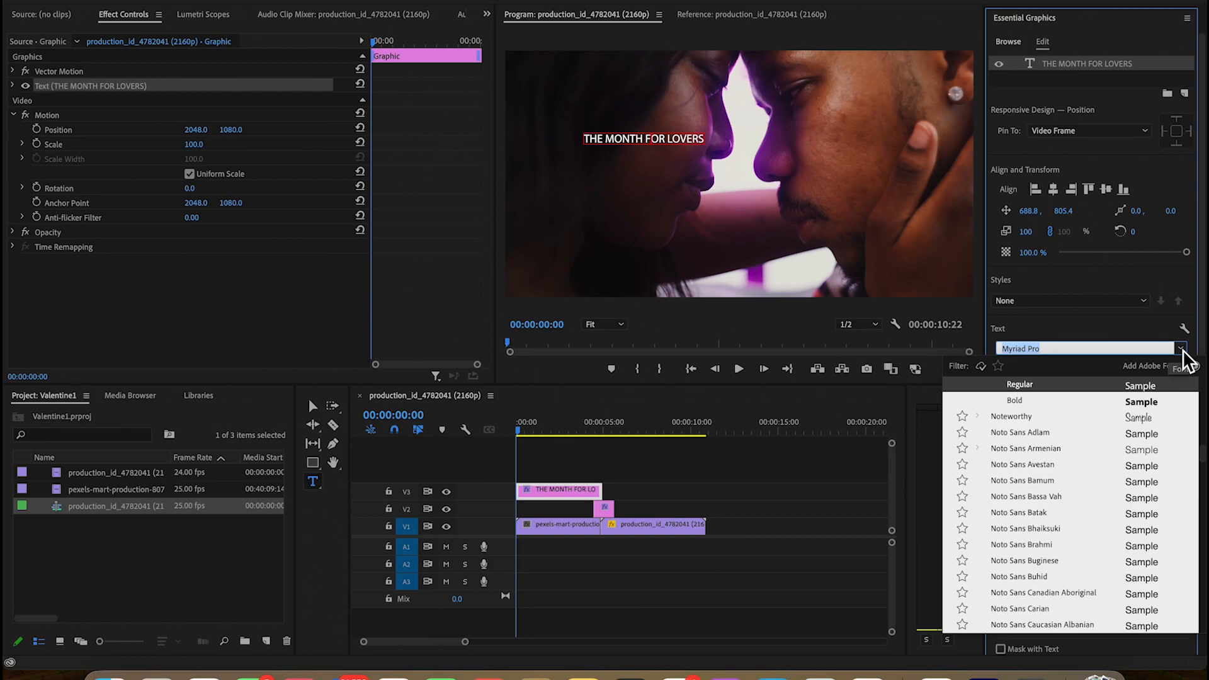
{"action": "left_click", "coordinate": [1048, 528]}
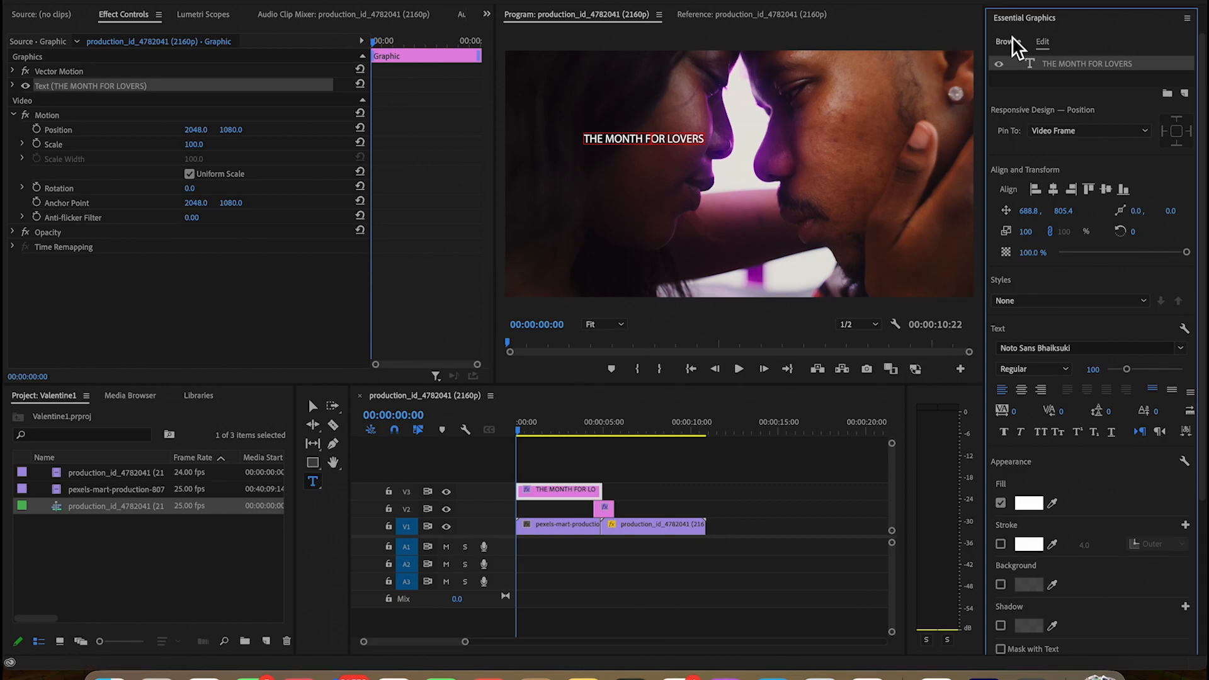
Select the entire title text, try the SignPainter font on it, and settle on Snell Roundhand Regular
{"action": "left_click", "coordinate": [590, 142]}
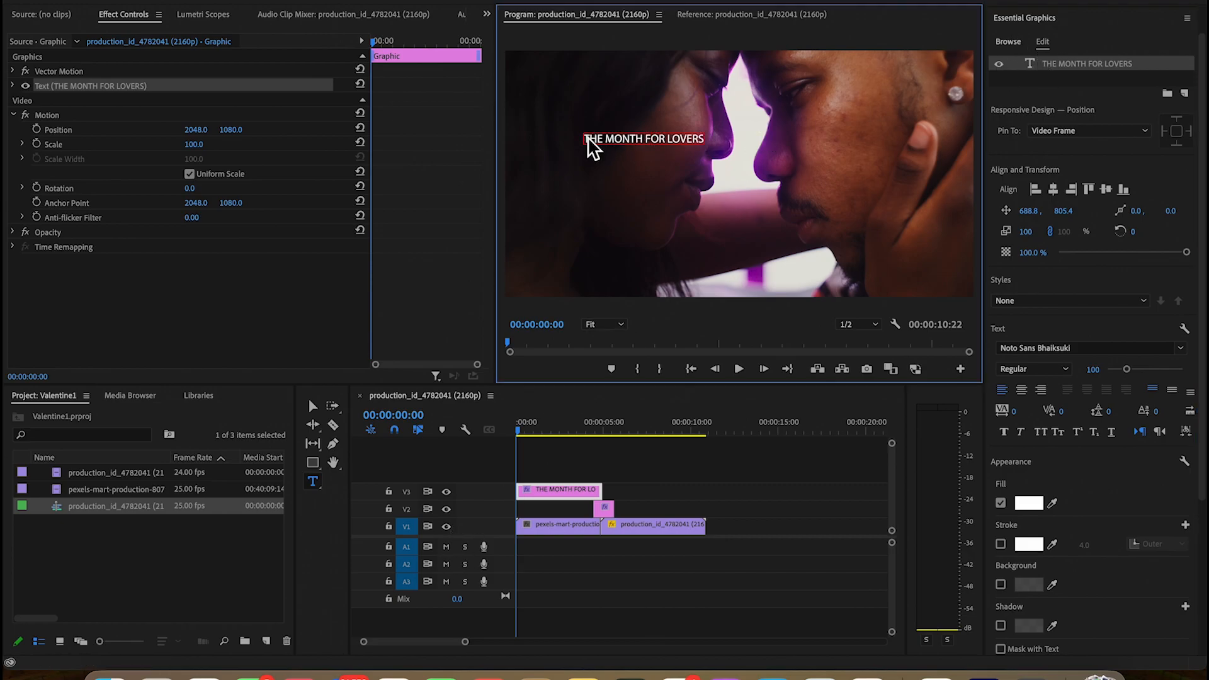
{"action": "left_click_drag", "start_coordinate": [707, 141], "coordinate": [559, 143]}
{"action": "left_click", "coordinate": [704, 142]}
{"action": "left_click_drag", "start_coordinate": [706, 144], "coordinate": [580, 143]}
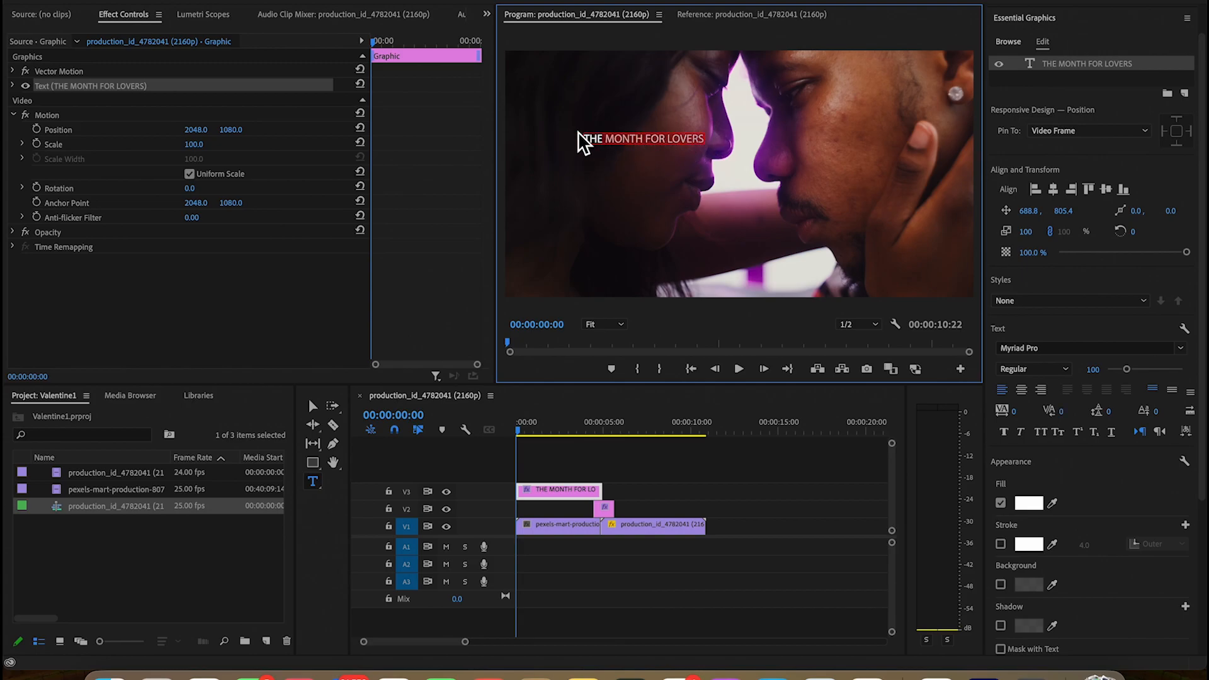
{"action": "left_click", "coordinate": [1181, 351]}
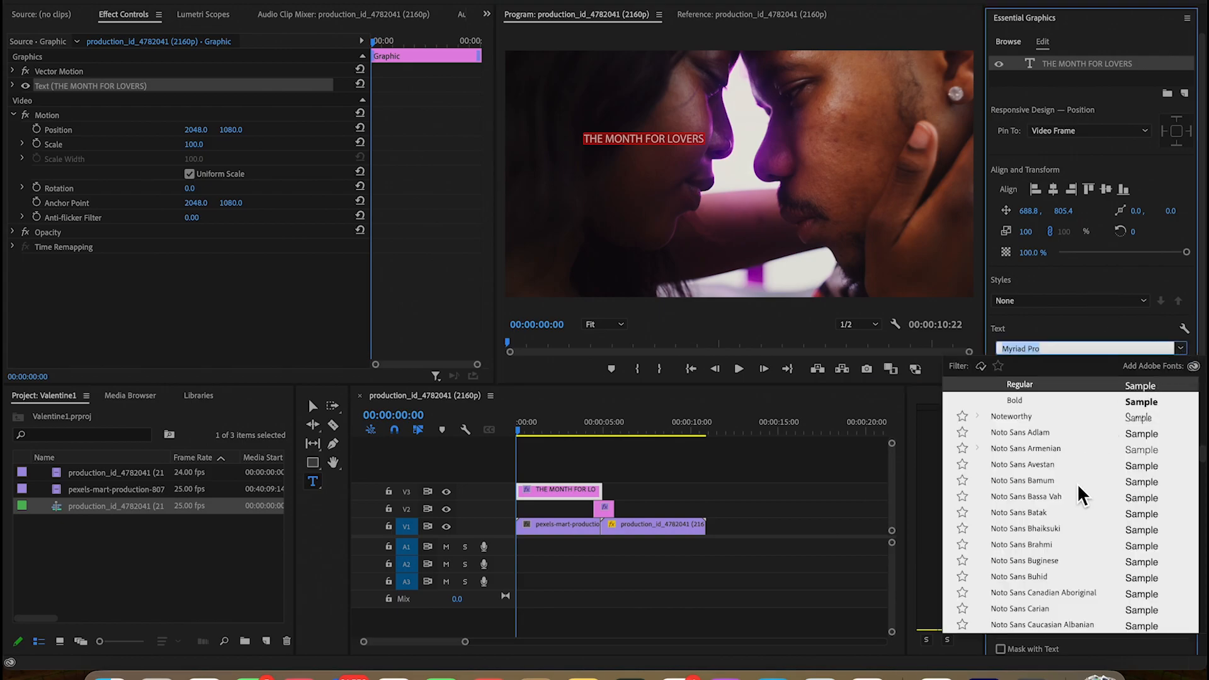
{"action": "scroll", "coordinate": [1056, 535], "scroll_direction": "down", "scroll_amount": 10}
{"action": "scroll", "coordinate": [1056, 536], "scroll_direction": "down", "scroll_amount": 15}
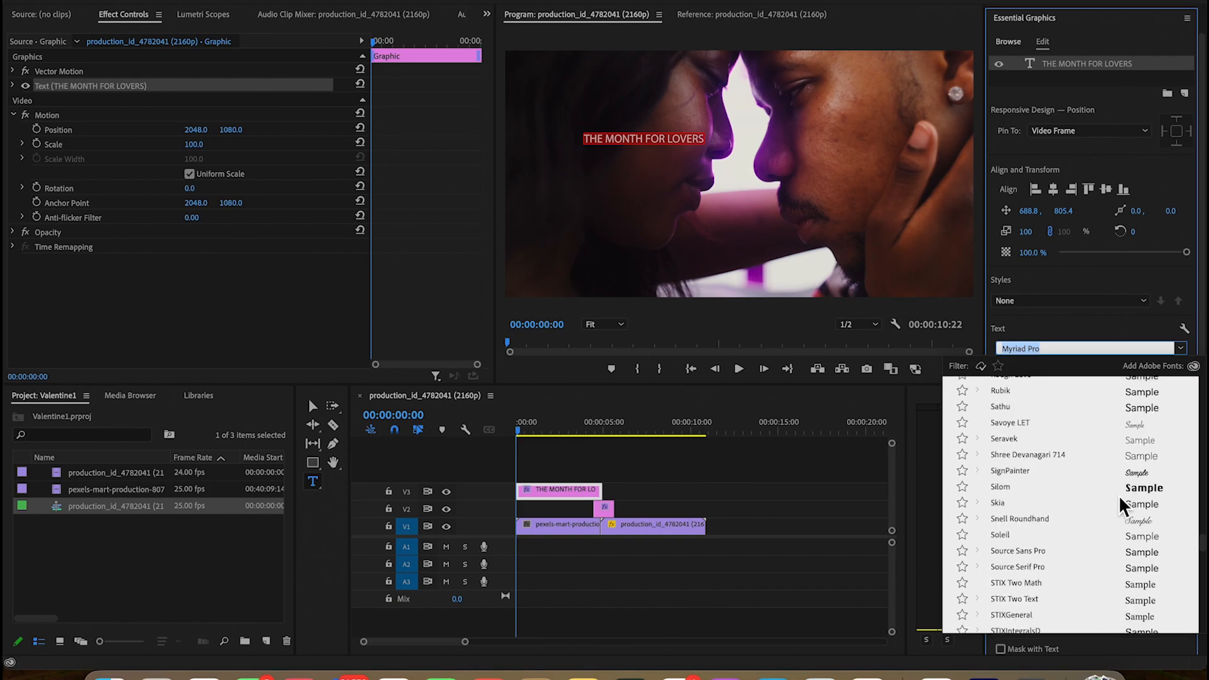
{"action": "left_click", "coordinate": [1139, 474]}
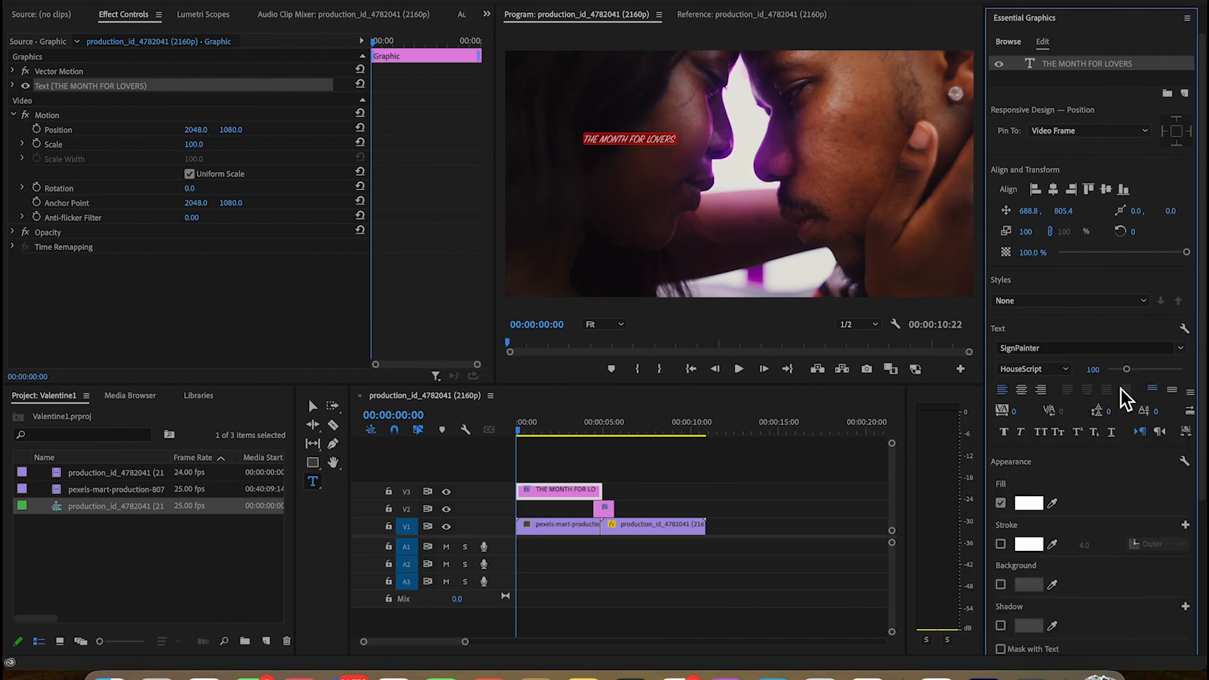
{"action": "left_click", "coordinate": [1182, 351]}
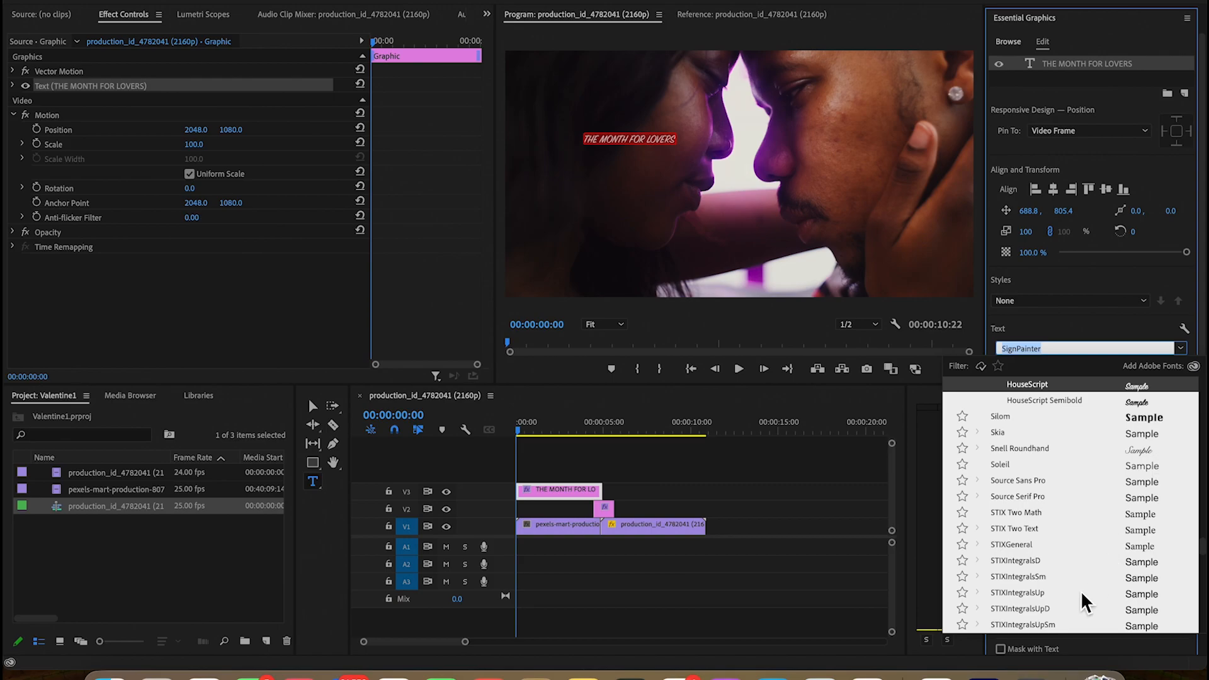
{"action": "left_click", "coordinate": [1094, 449]}
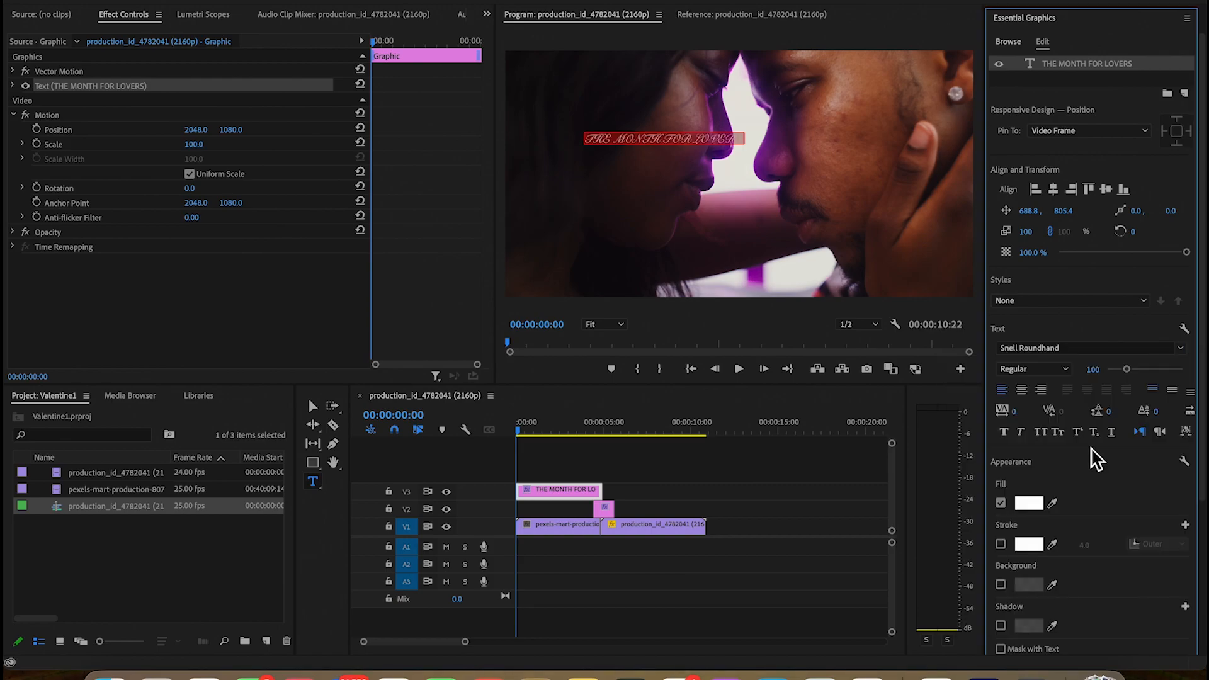
{"action": "left_click", "coordinate": [1182, 350]}
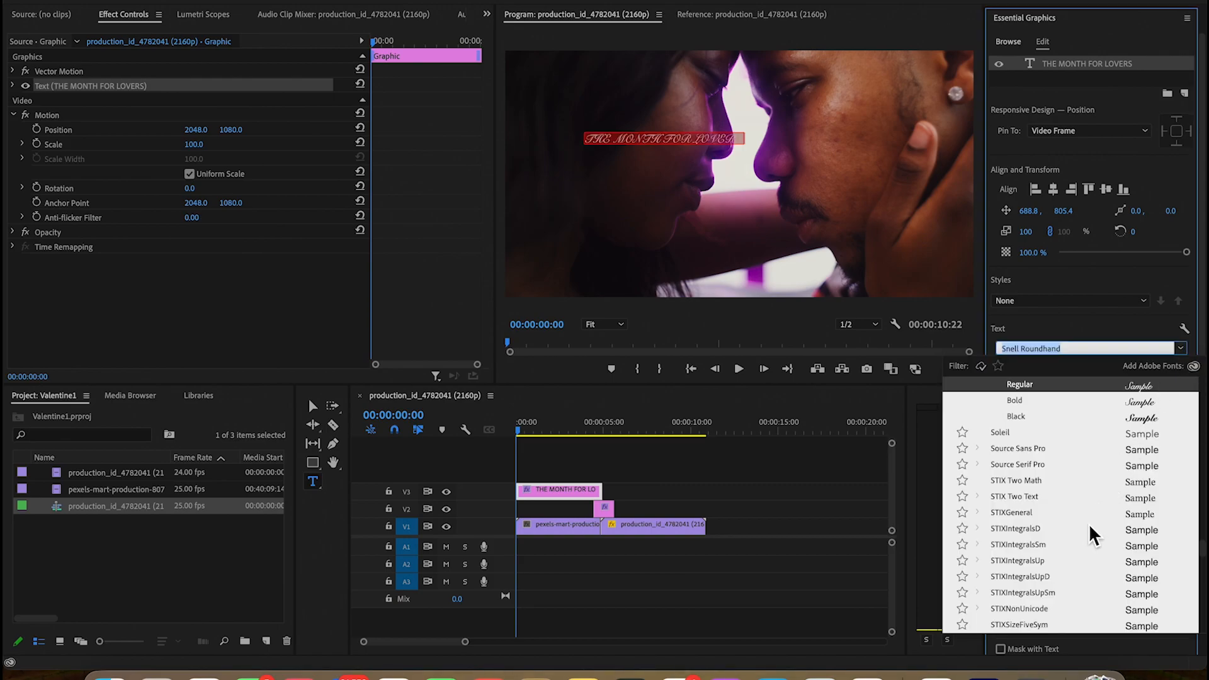
{"action": "left_click", "coordinate": [723, 146]}
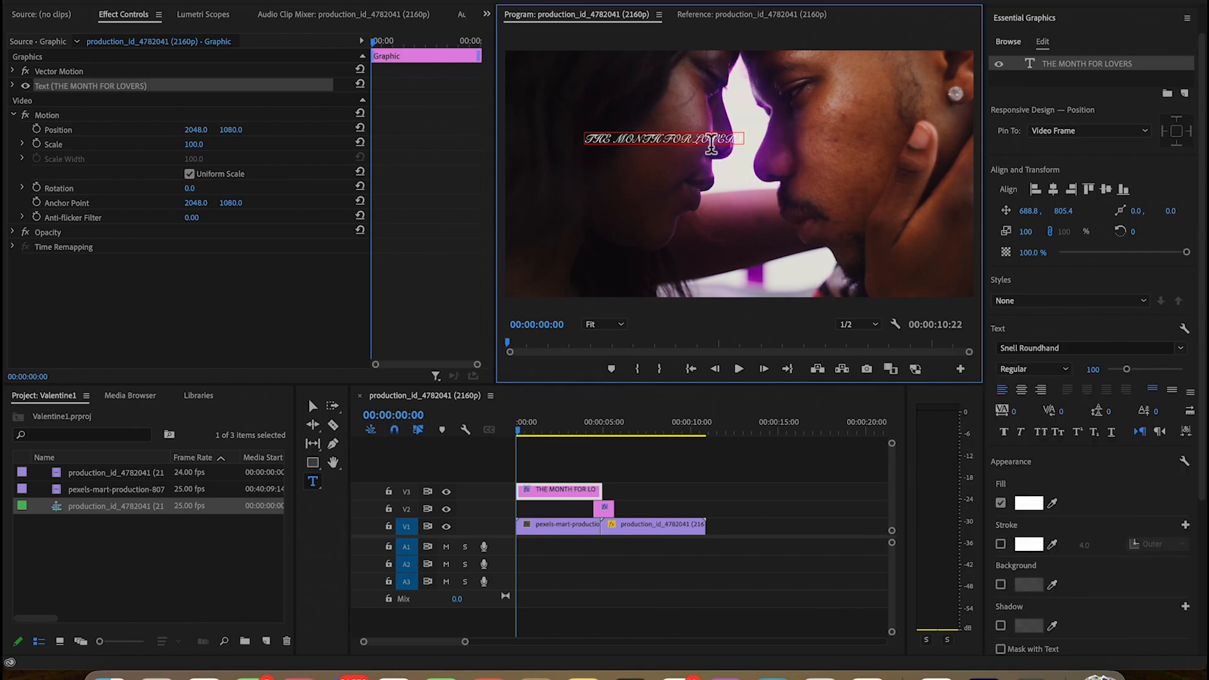
Retype the title as "The Month For Lovers" and move it near the middle of the frame
{"action": "left_click", "coordinate": [1083, 63]}
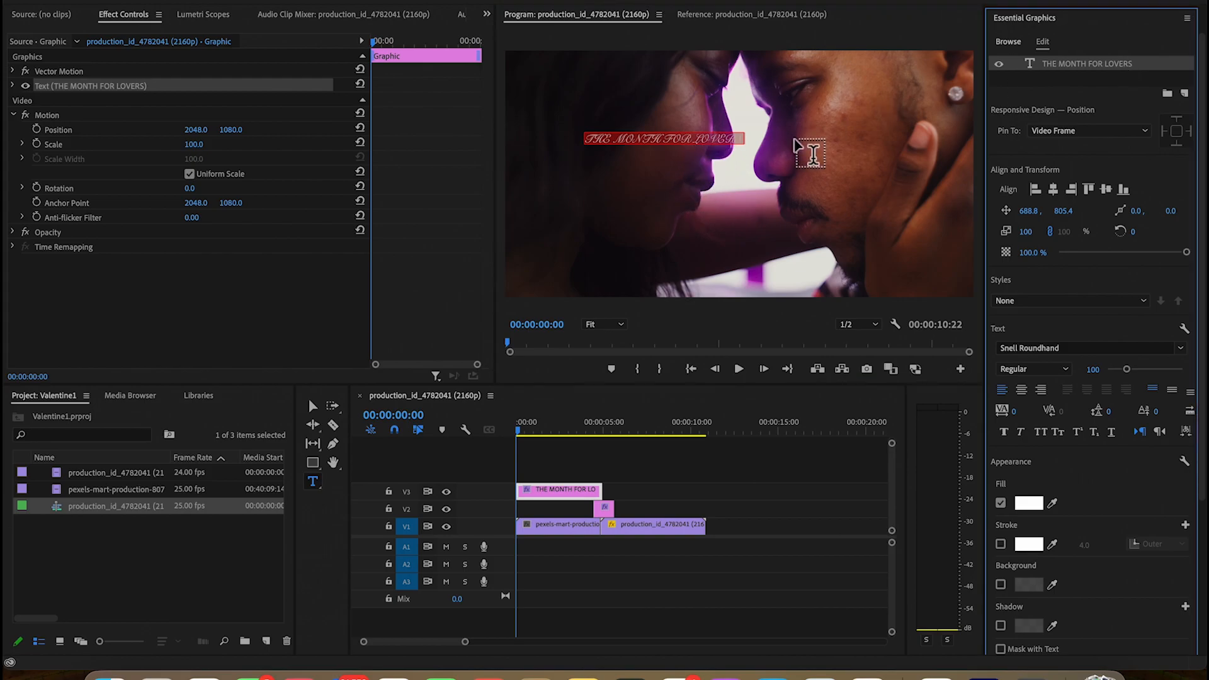
{"action": "type", "text": "The"}
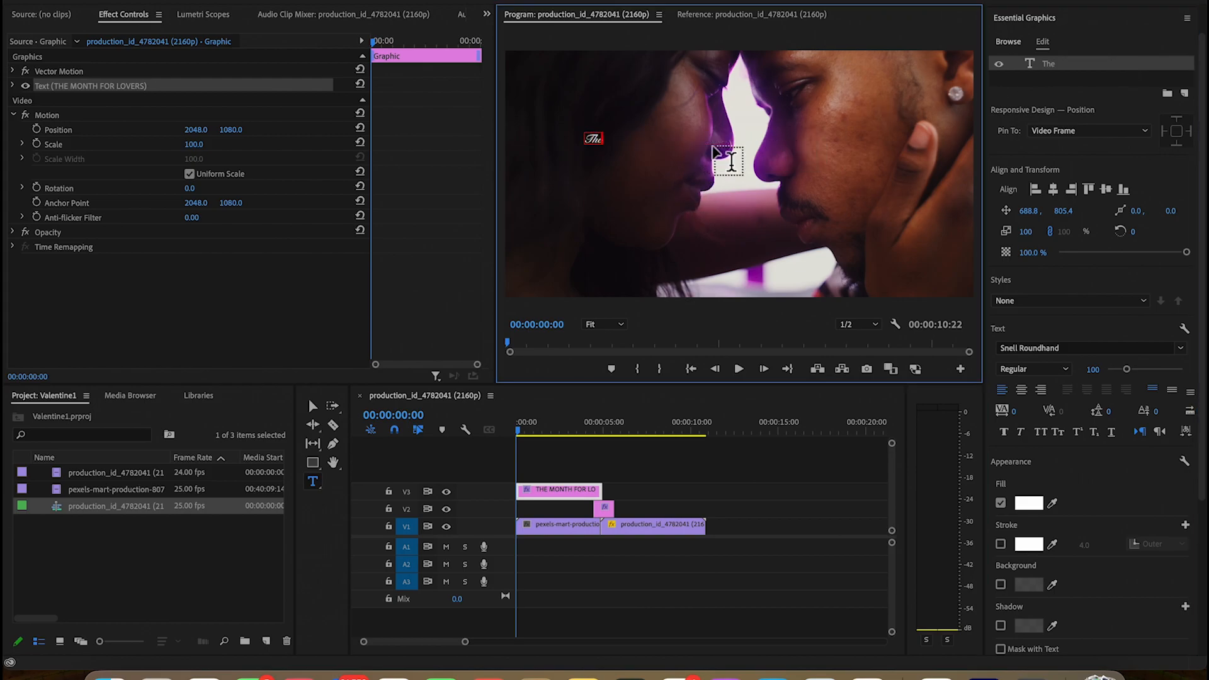
{"action": "type", "text": " Month For Lovers"}
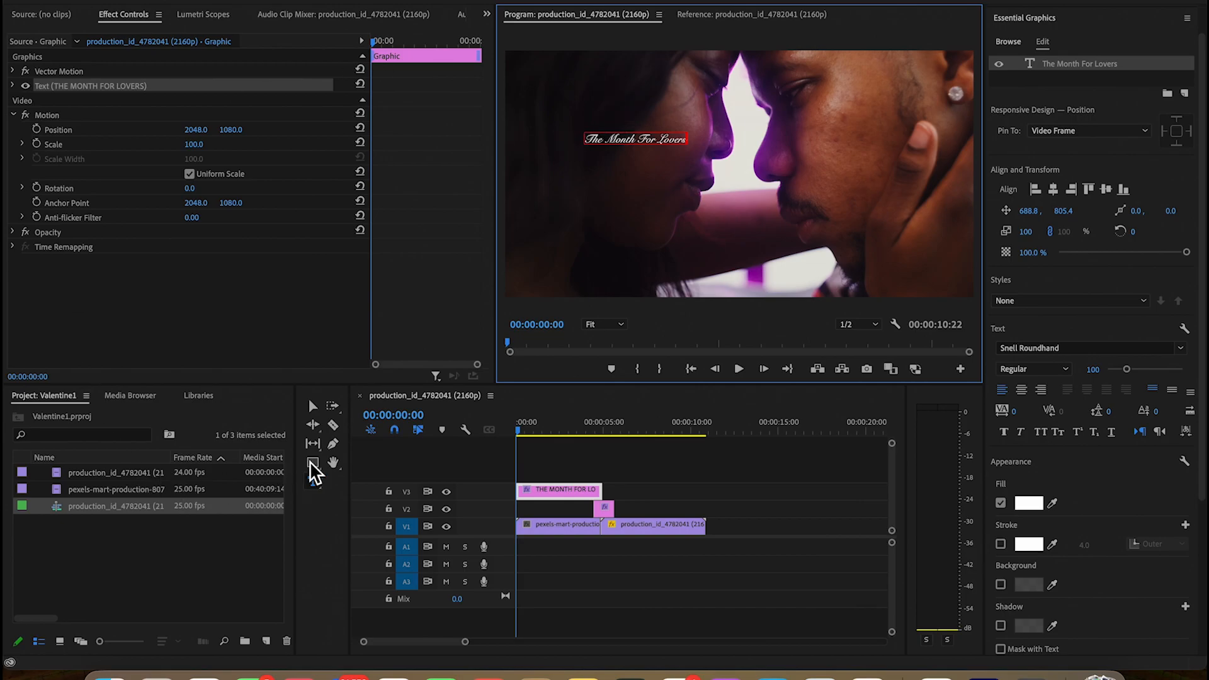
{"action": "left_click", "coordinate": [314, 407]}
{"action": "left_click_drag", "start_coordinate": [667, 134], "coordinate": [764, 150]}
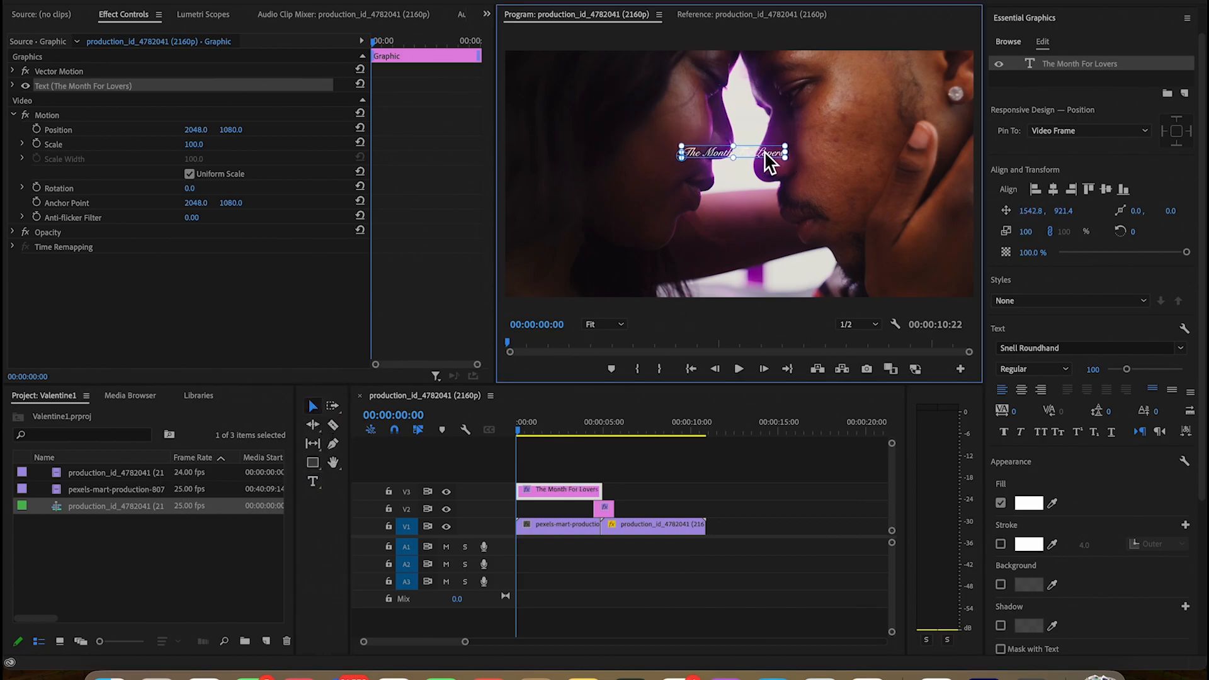
Set the title to Bold at font size 261 and centre it horizontally in the frame
{"action": "left_click", "coordinate": [1059, 192]}
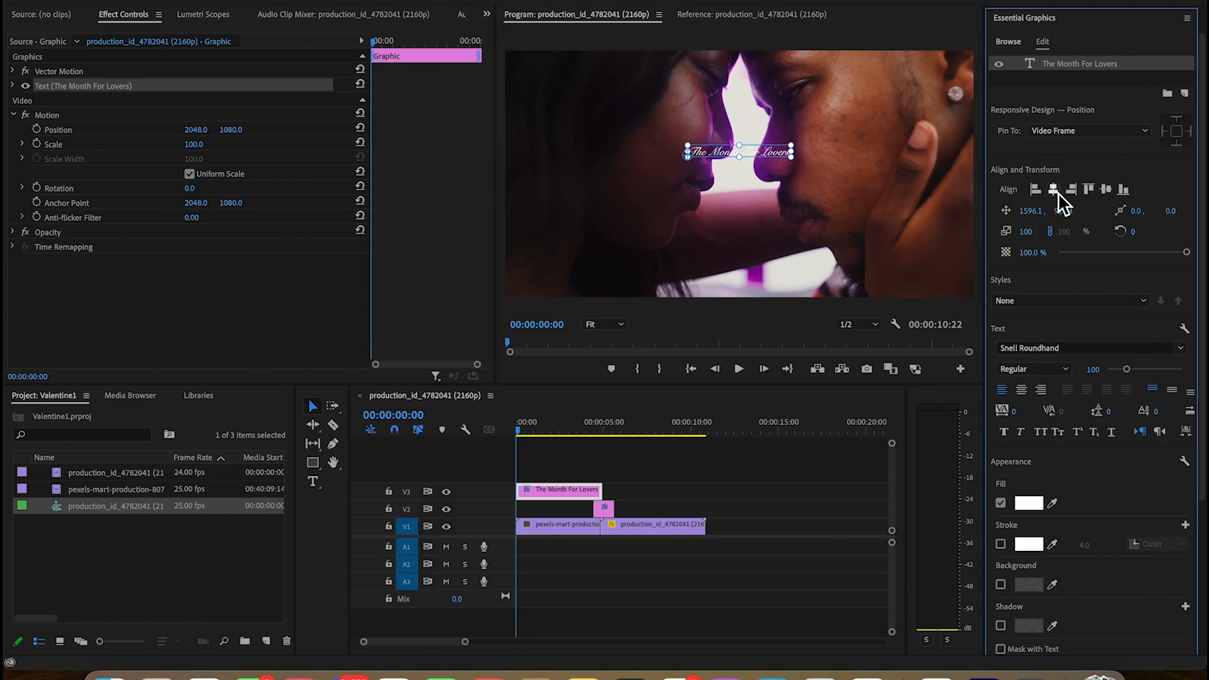
{"action": "left_click", "coordinate": [1068, 371]}
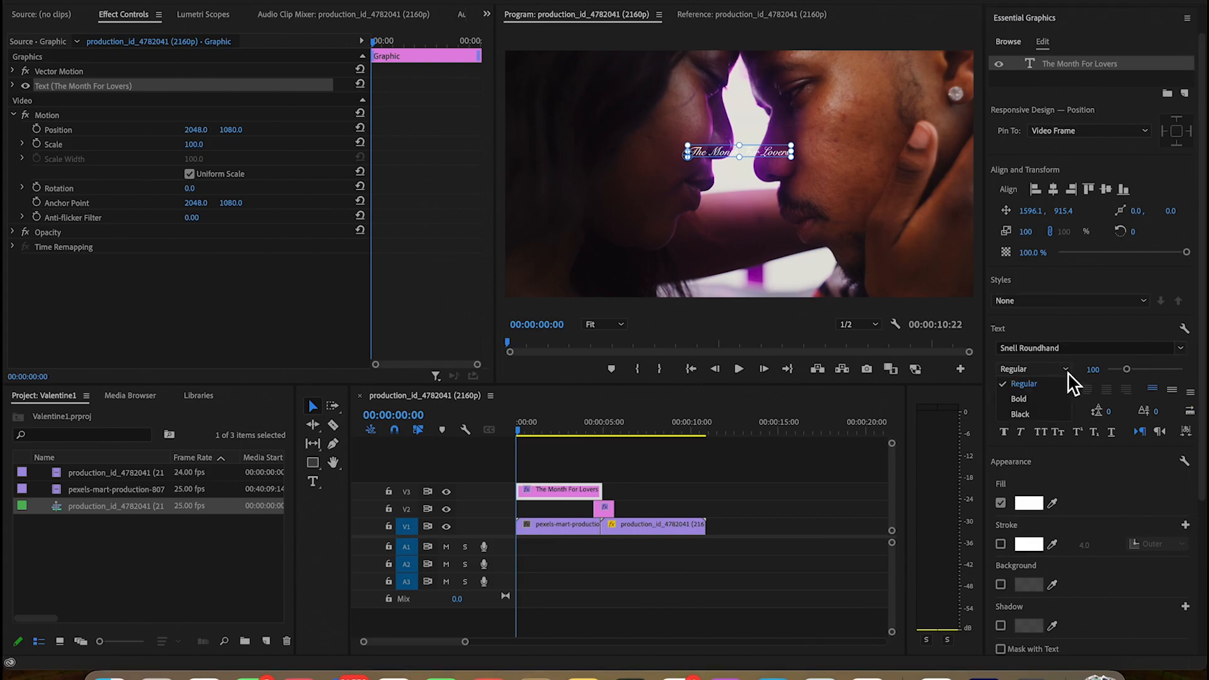
{"action": "left_click", "coordinate": [1052, 404]}
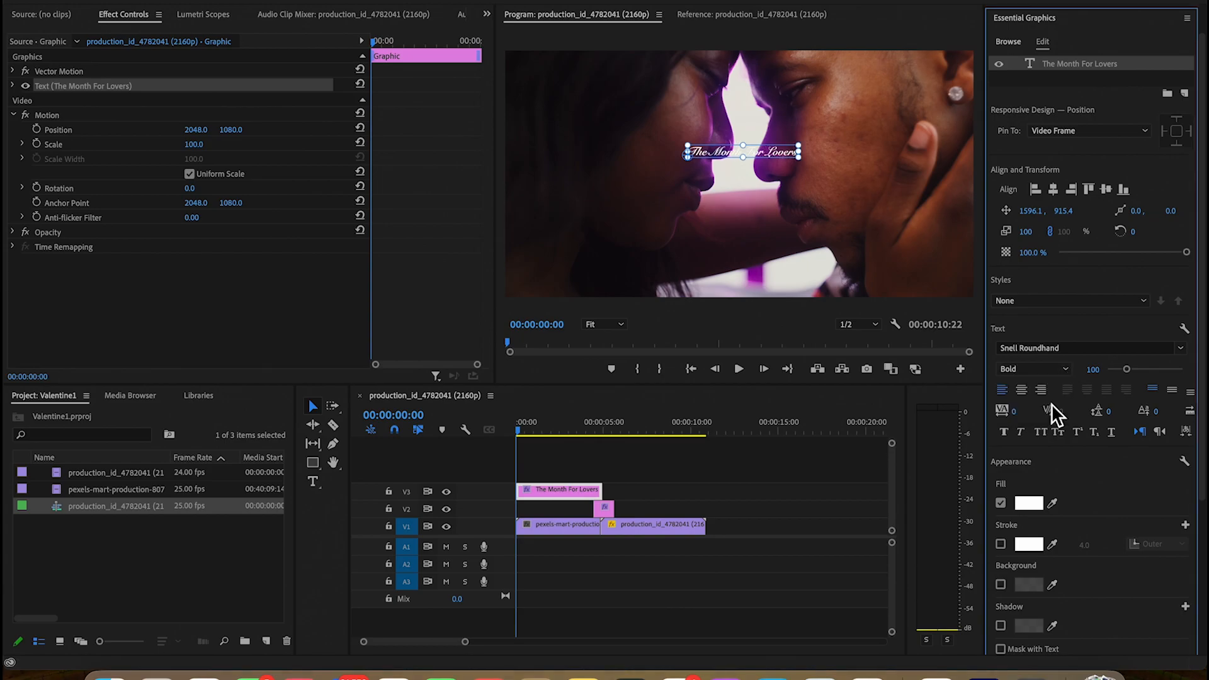
{"action": "left_click", "coordinate": [1145, 371]}
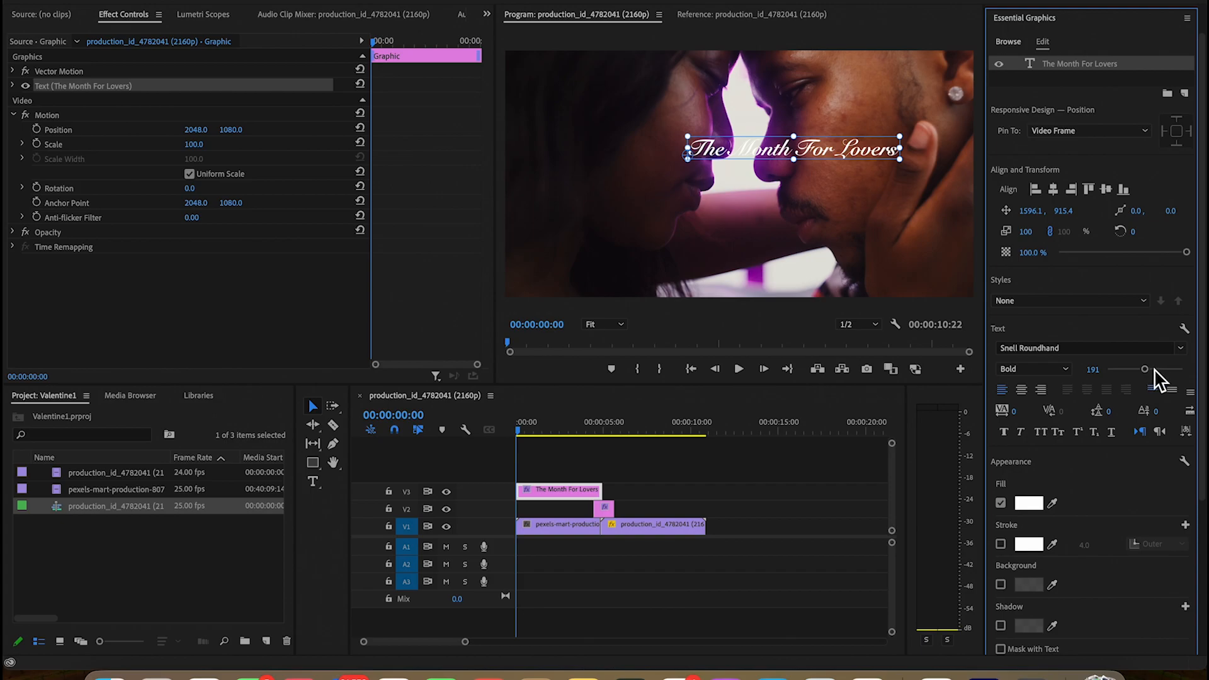
{"action": "left_click", "coordinate": [1158, 370]}
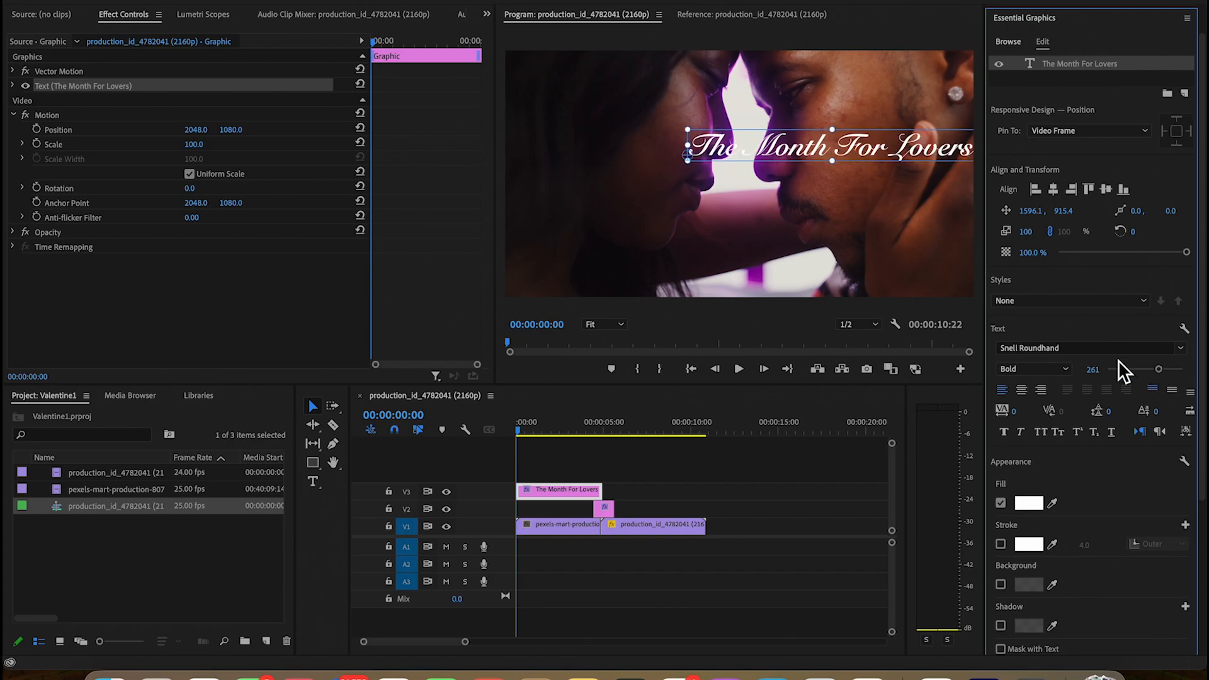
{"action": "left_click", "coordinate": [750, 127]}
{"action": "left_click_drag", "start_coordinate": [760, 158], "coordinate": [672, 157]}
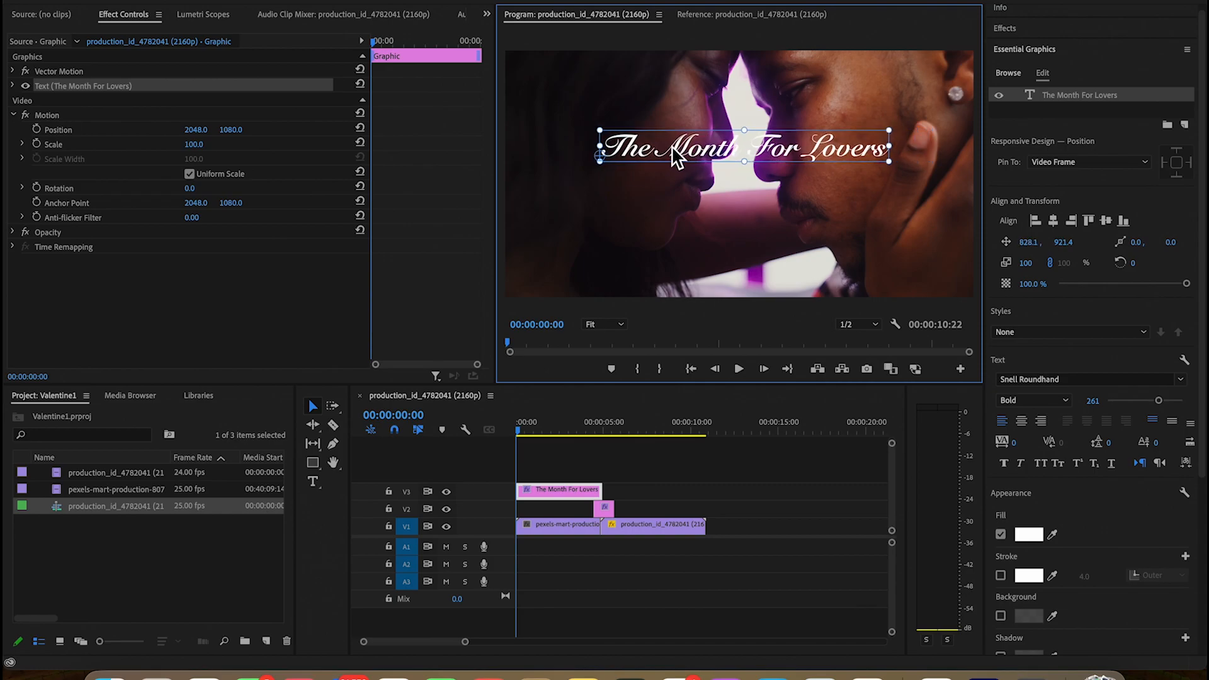
{"action": "left_click", "coordinate": [1053, 221]}
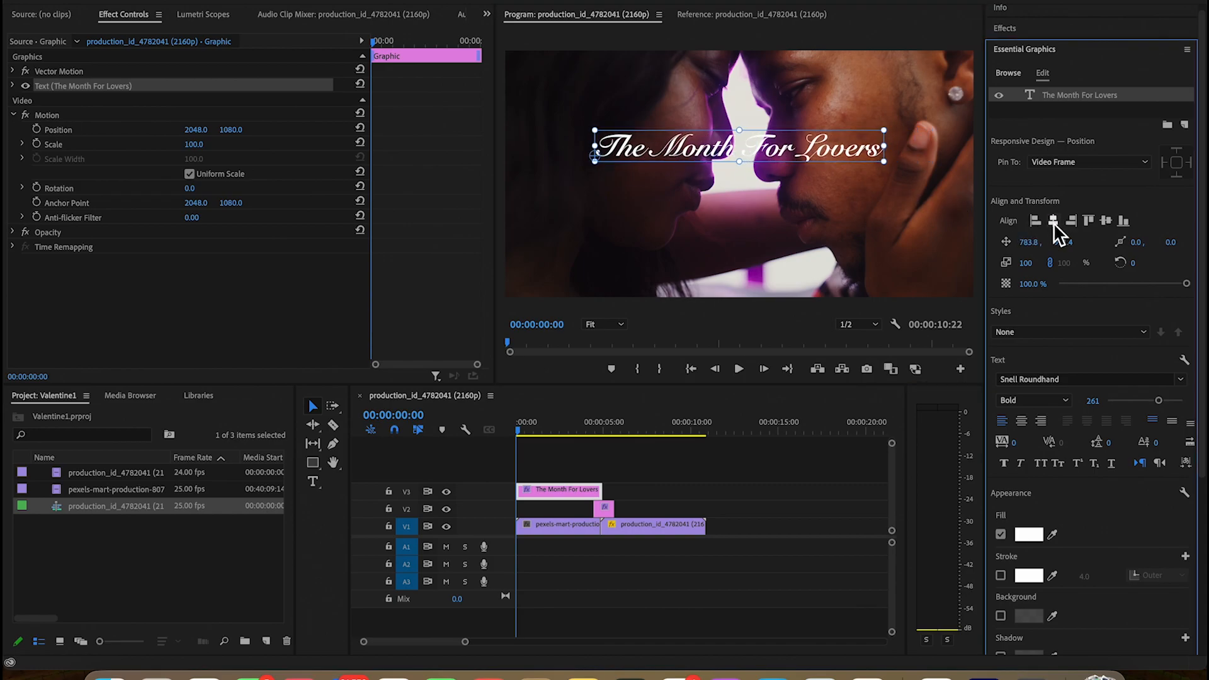
Change the title's fill colour to red (F11C1C)
{"action": "left_click", "coordinate": [1039, 535]}
{"action": "left_click_drag", "start_coordinate": [508, 414], "coordinate": [599, 423]}
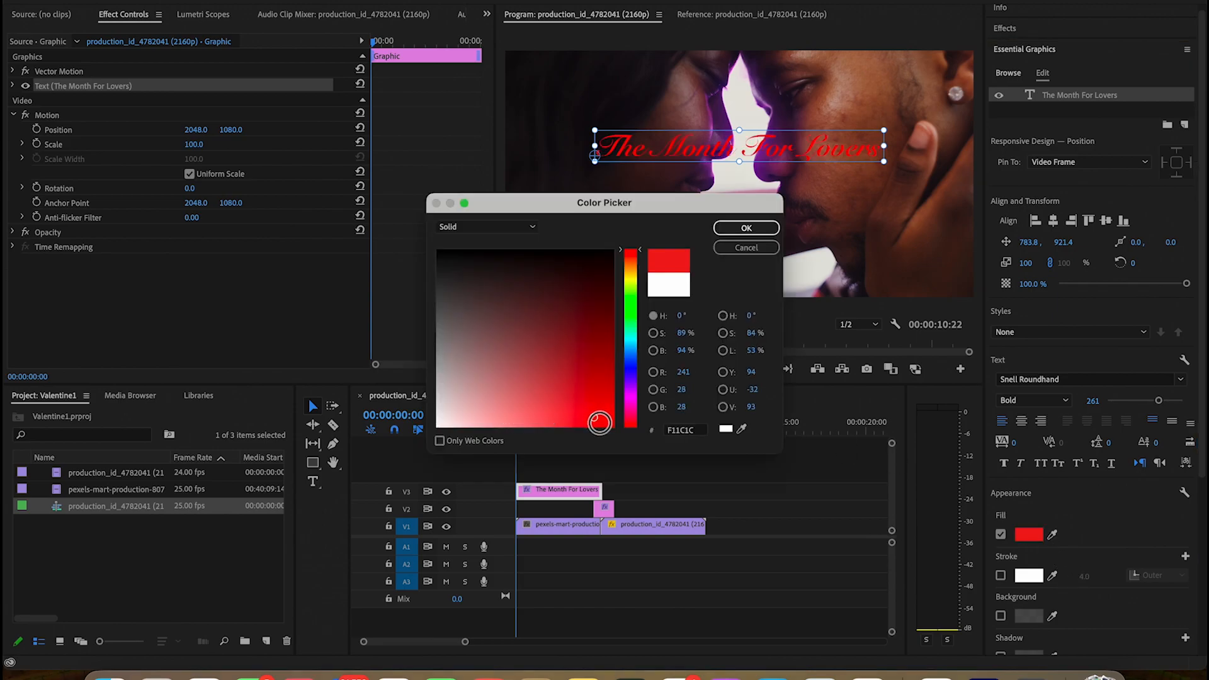
{"action": "left_click", "coordinate": [735, 228]}
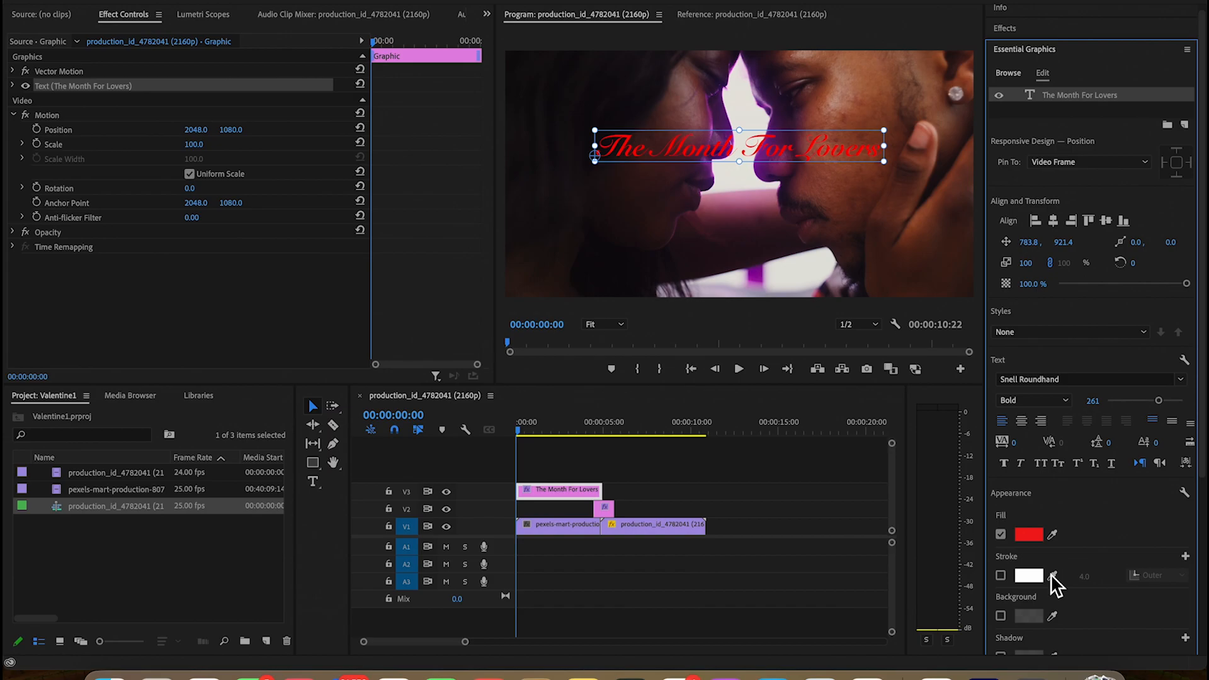
Try a white outer stroke of width 4.0 on the title text
{"action": "scroll", "coordinate": [1013, 596], "scroll_direction": "down", "scroll_amount": 2}
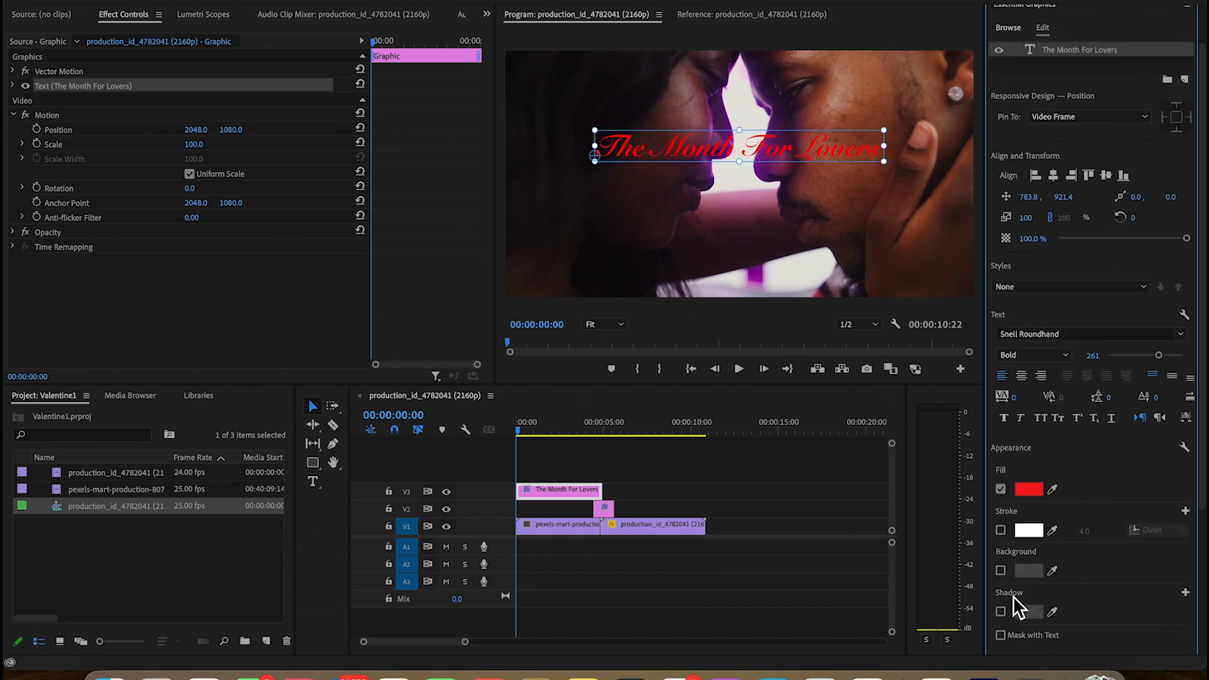
{"action": "left_click", "coordinate": [1001, 531]}
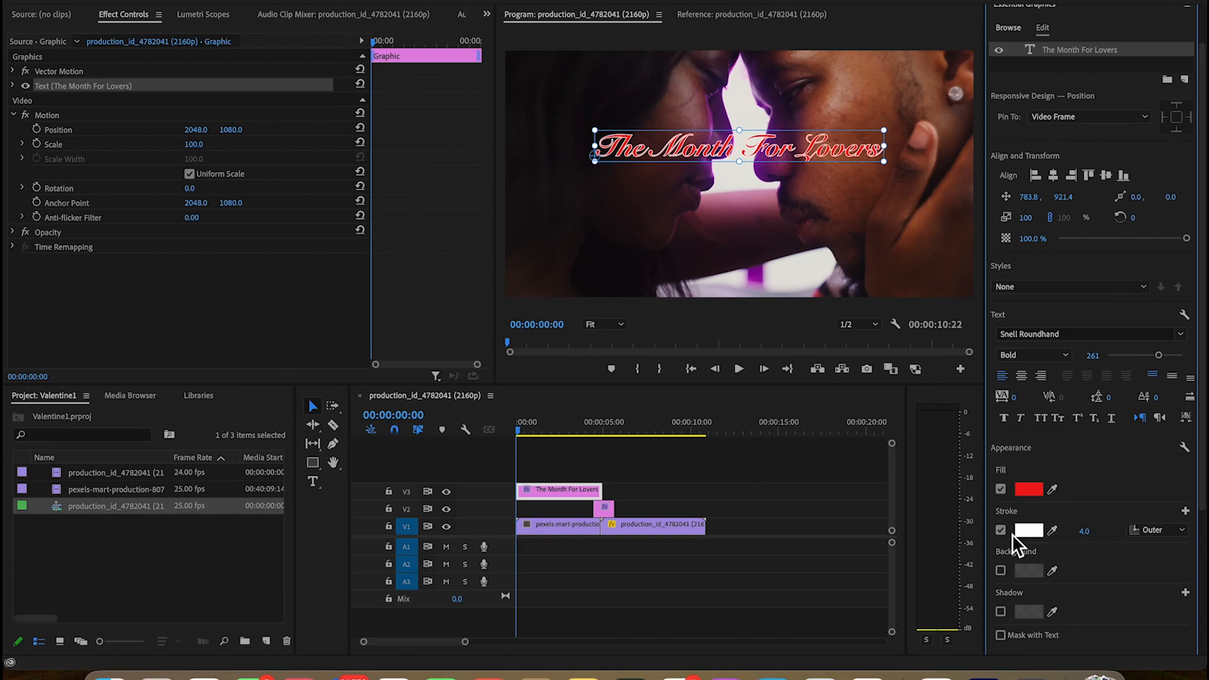
{"action": "left_click", "coordinate": [1001, 531]}
Try a pale pink (F6E8E8) background behind the title text
{"action": "scroll", "coordinate": [1013, 627], "scroll_direction": "down", "scroll_amount": 2}
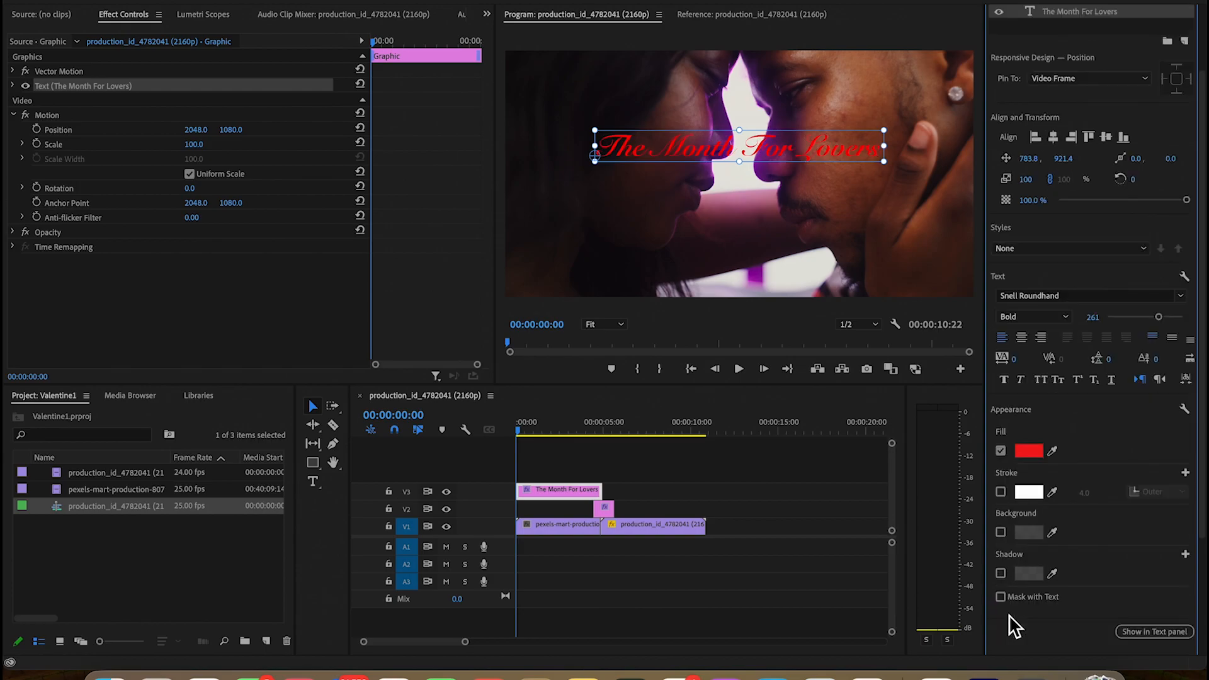
{"action": "left_click", "coordinate": [1002, 533]}
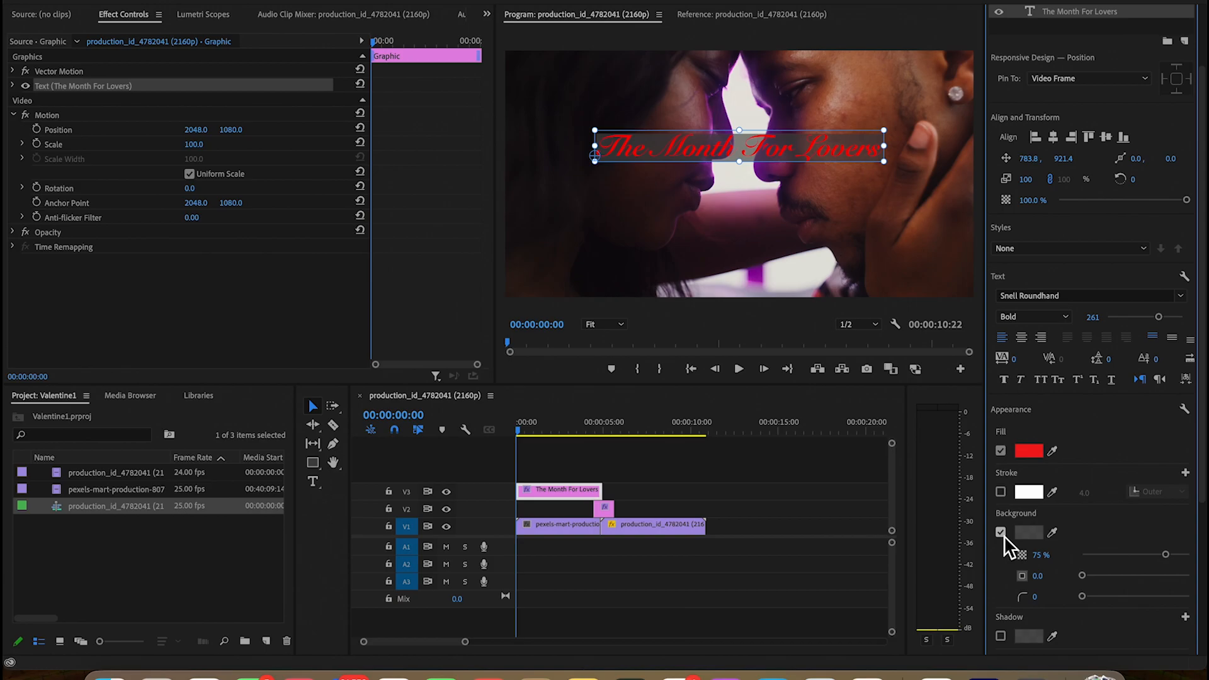
{"action": "left_click", "coordinate": [1029, 534]}
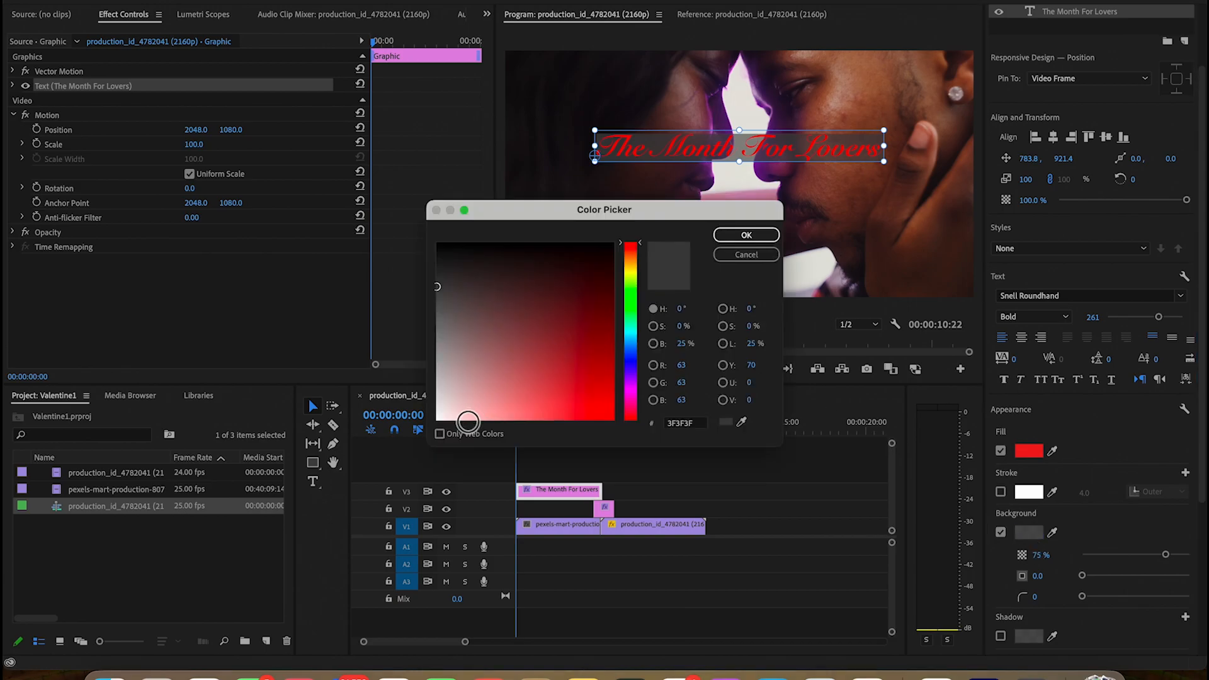
{"action": "left_click", "coordinate": [454, 418]}
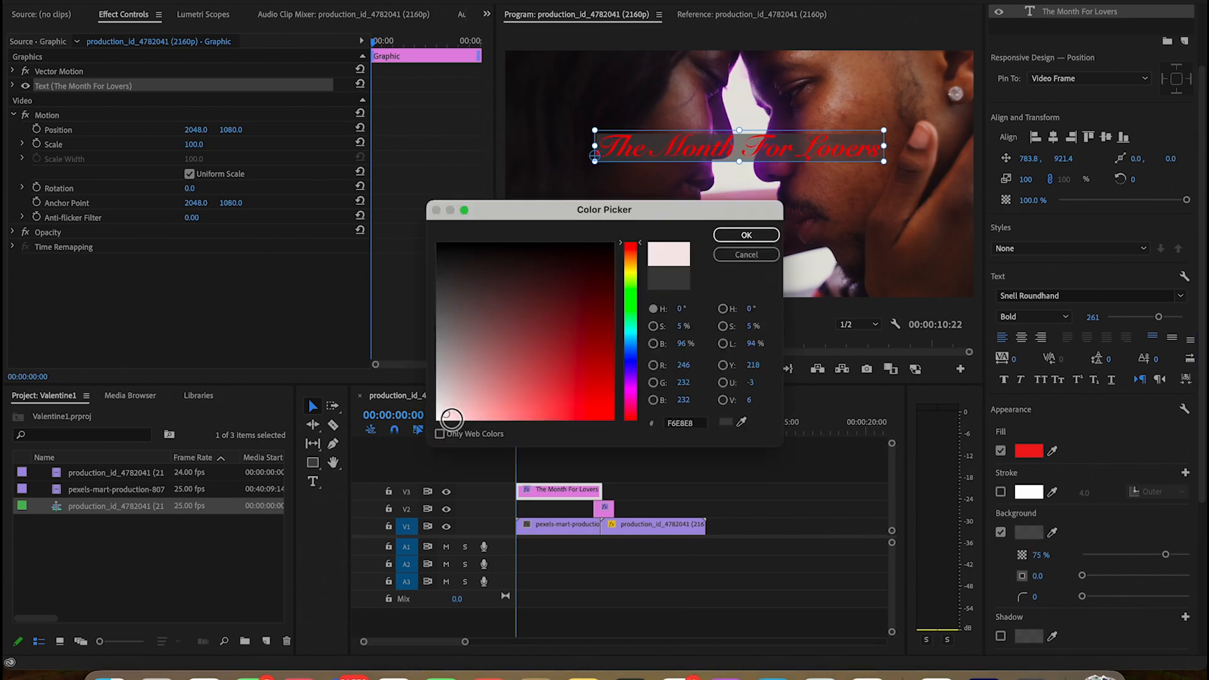
{"action": "left_click", "coordinate": [734, 237]}
{"action": "left_click", "coordinate": [1001, 533]}
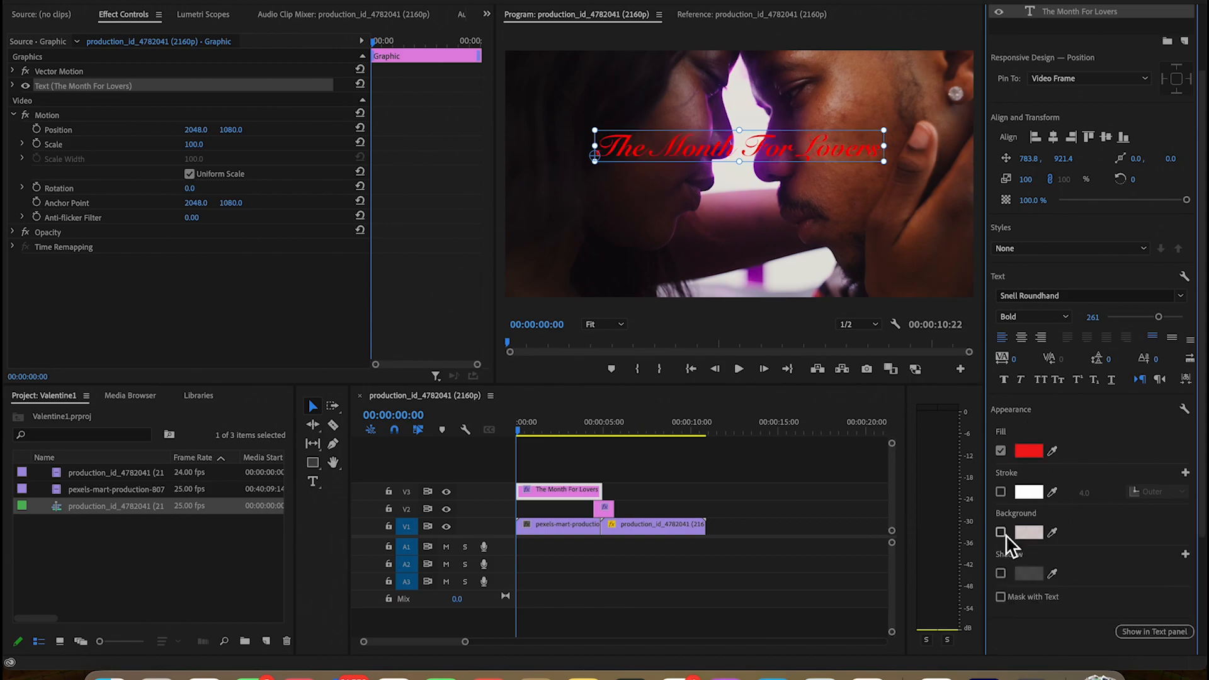
Add a shadow to the title text and colour it pale pink (F8ECEC)
{"action": "scroll", "coordinate": [1007, 534], "scroll_direction": "down", "scroll_amount": 2}
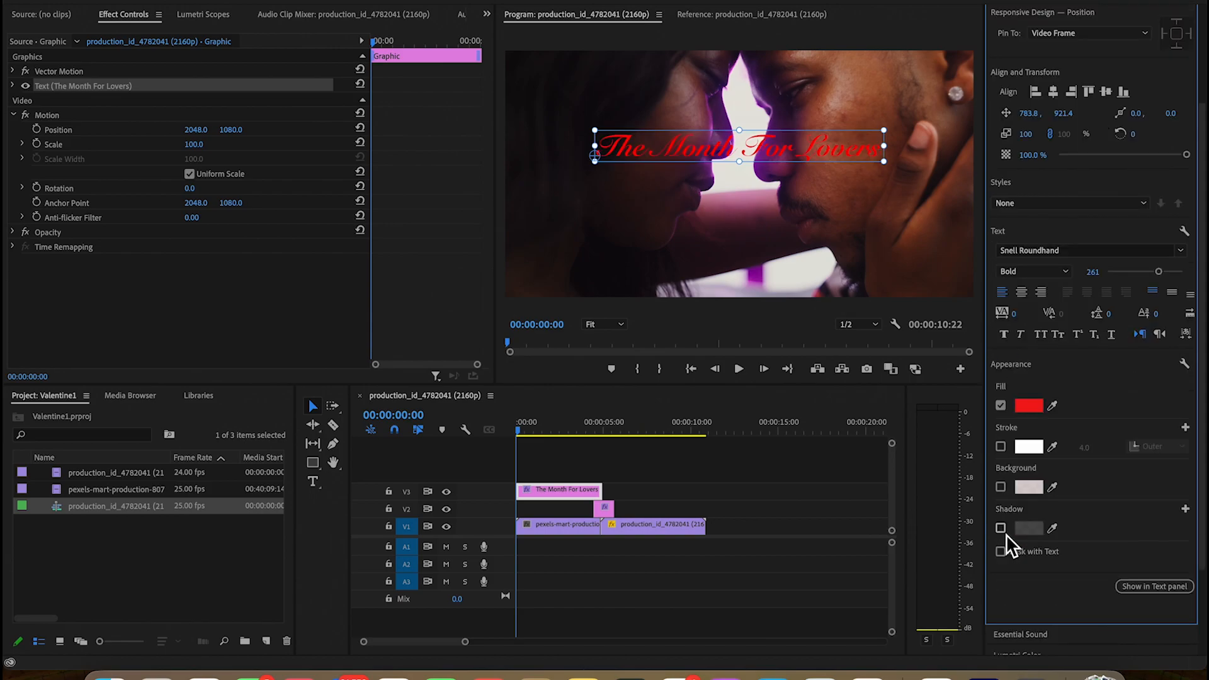
{"action": "left_click", "coordinate": [1001, 529]}
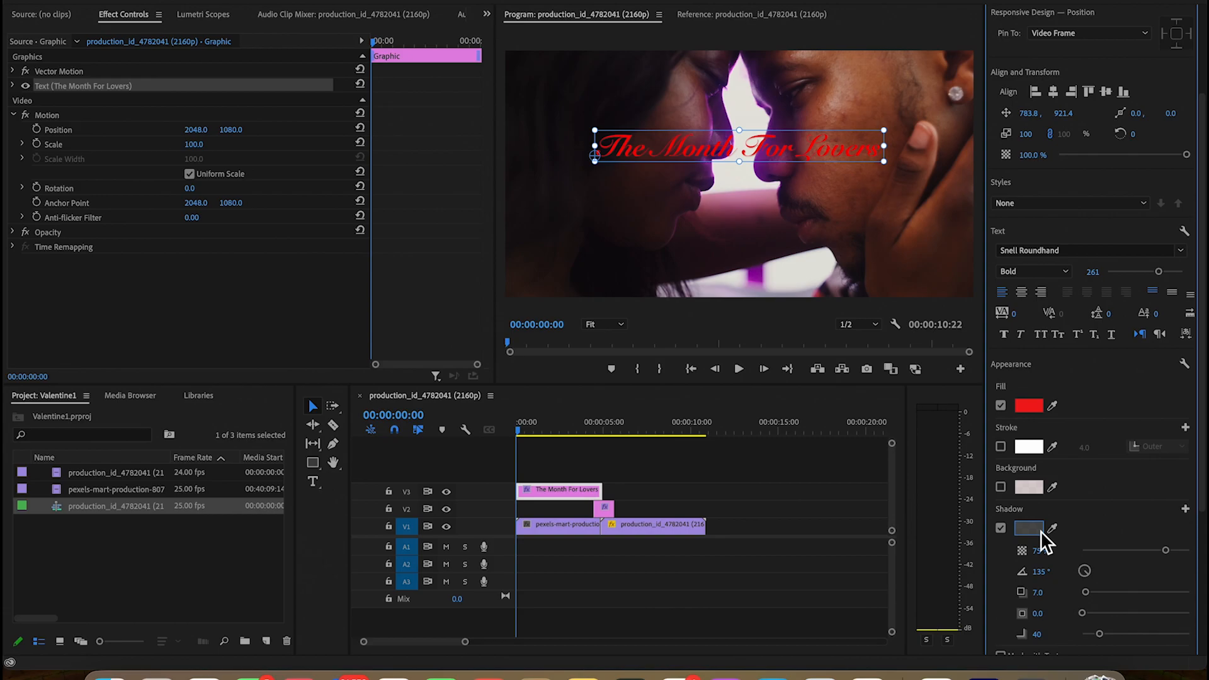
{"action": "left_click", "coordinate": [1041, 531]}
{"action": "left_click_drag", "start_coordinate": [571, 376], "coordinate": [450, 427]}
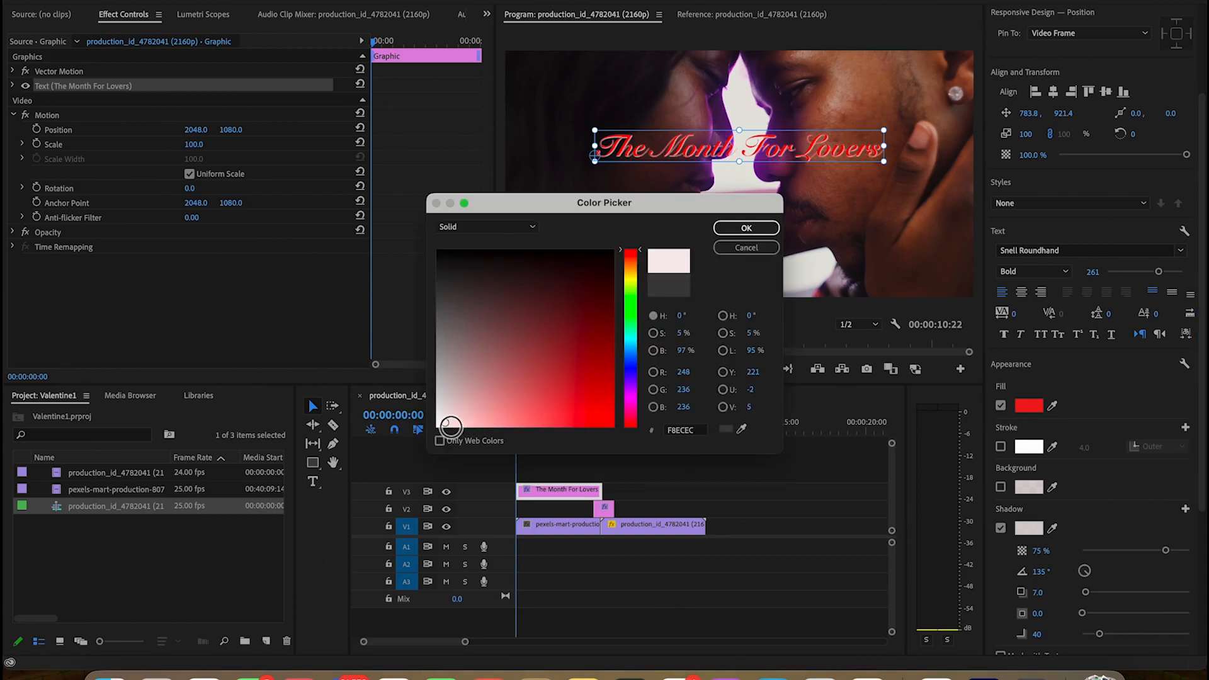
{"action": "left_click", "coordinate": [747, 229]}
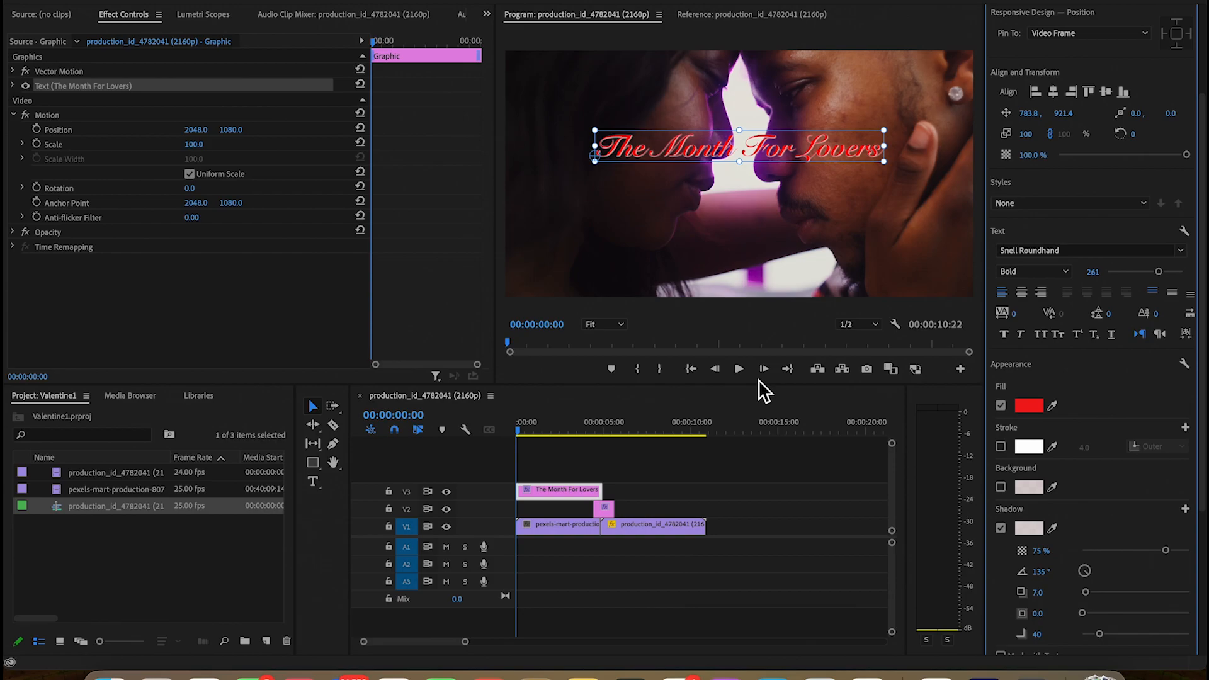
Shorten the title clip to a duration of 00:00:01:05, play the sequence and return to its start
{"action": "left_click_drag", "start_coordinate": [601, 491], "coordinate": [543, 493]}
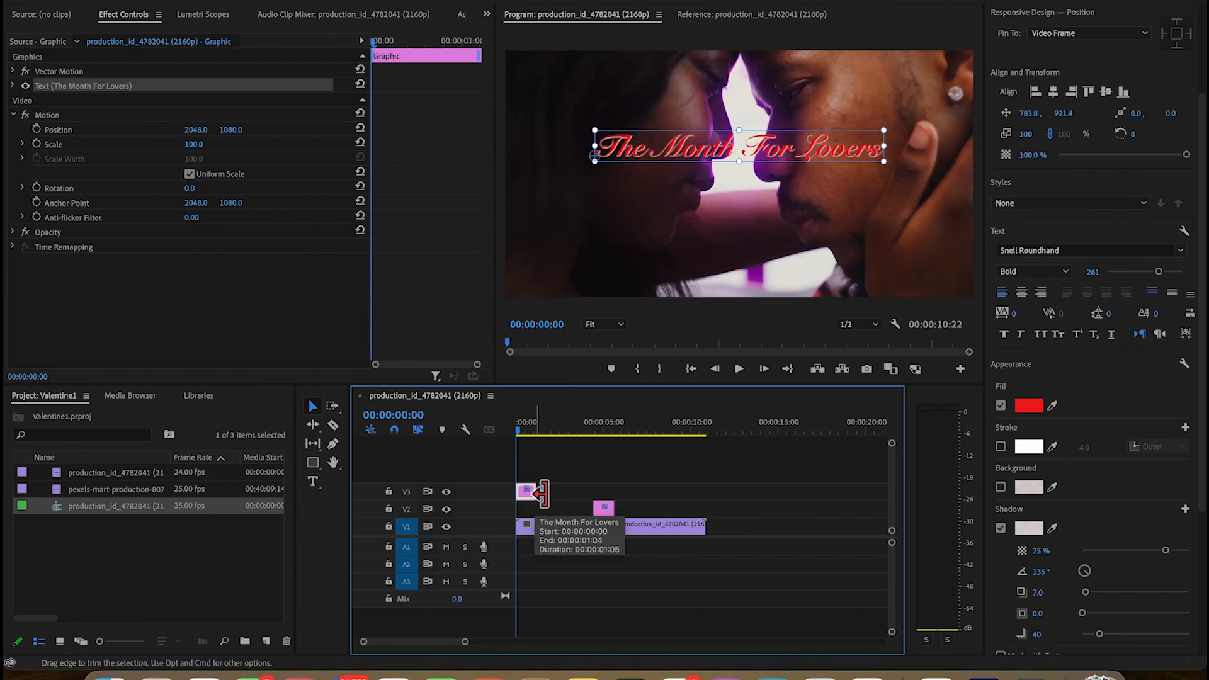
{"action": "key", "text": "space"}
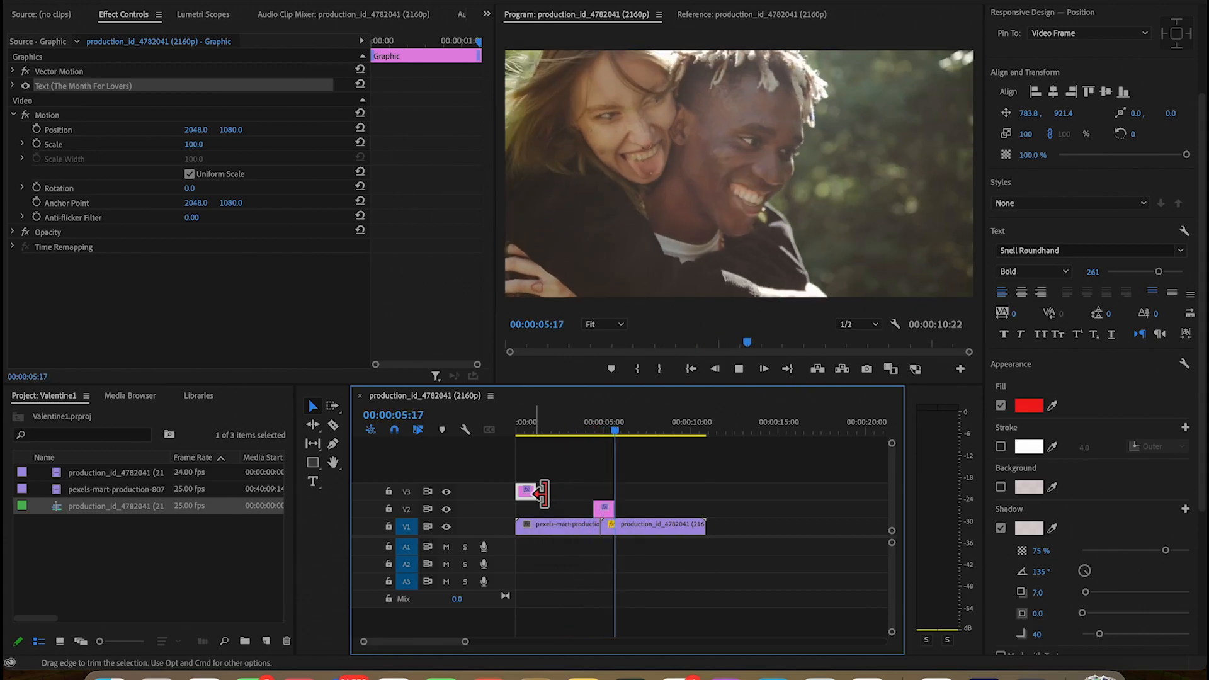
{"action": "key", "text": "space"}
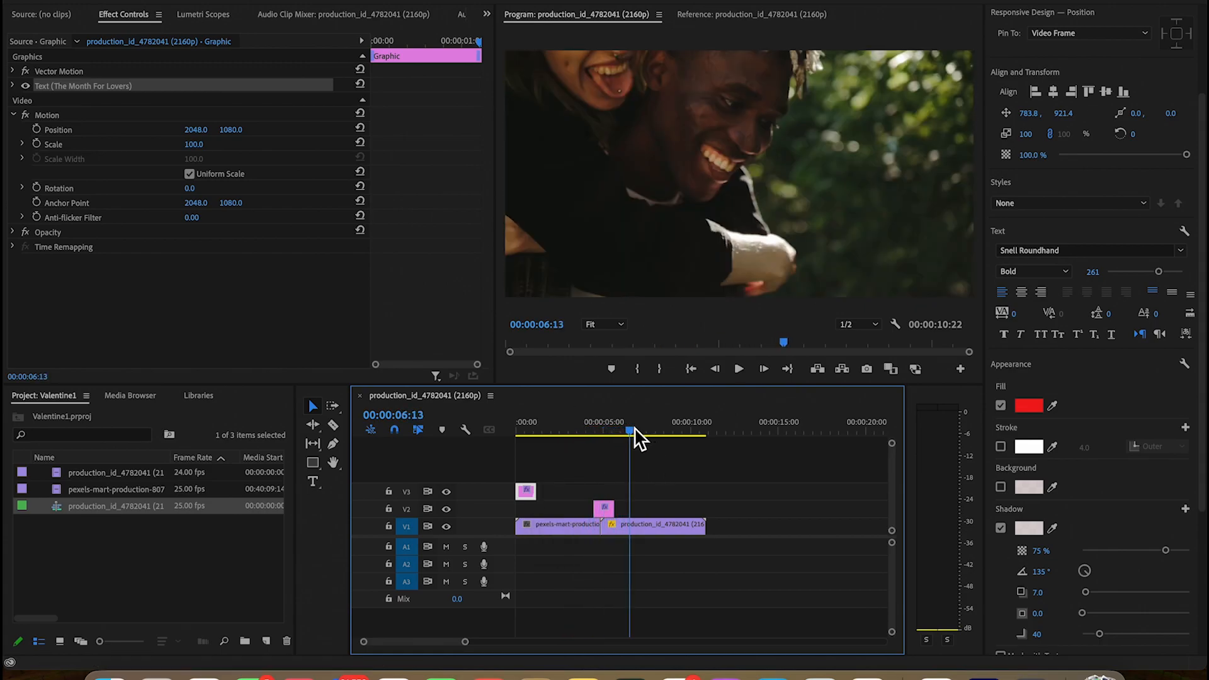
{"action": "left_click_drag", "start_coordinate": [632, 430], "coordinate": [506, 444]}
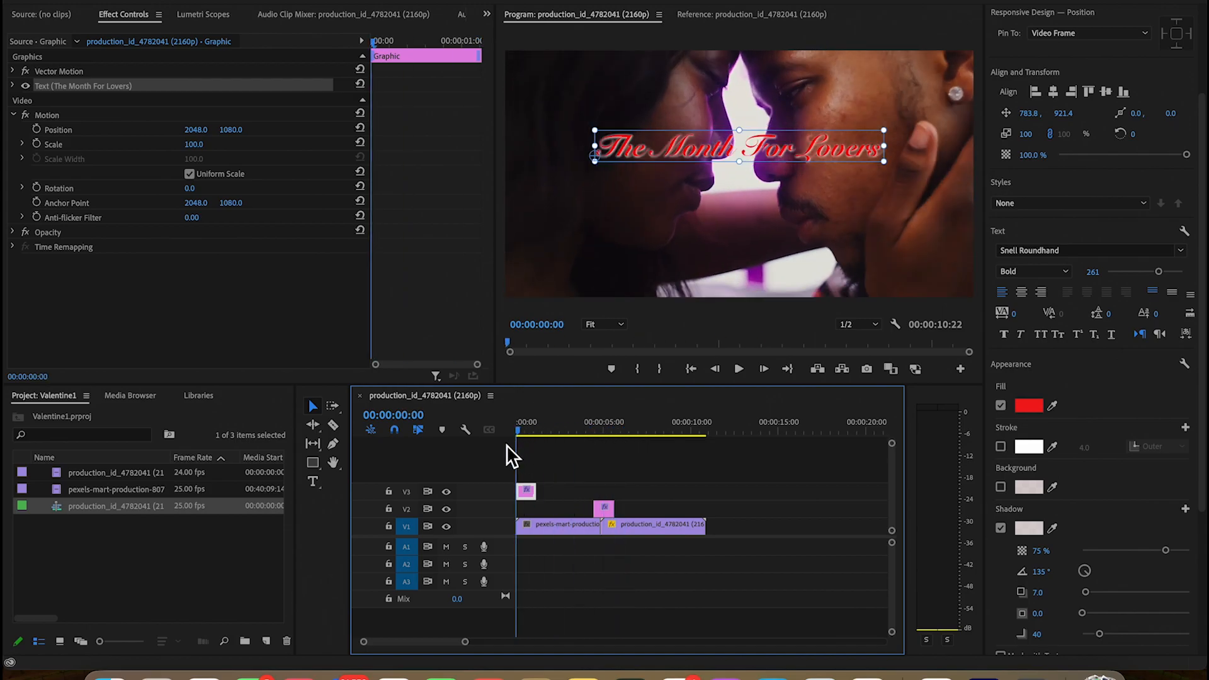
Apply a Cross Dissolve to the start of the title clip with a duration of 3 frames
{"action": "left_click", "coordinate": [520, 497]}
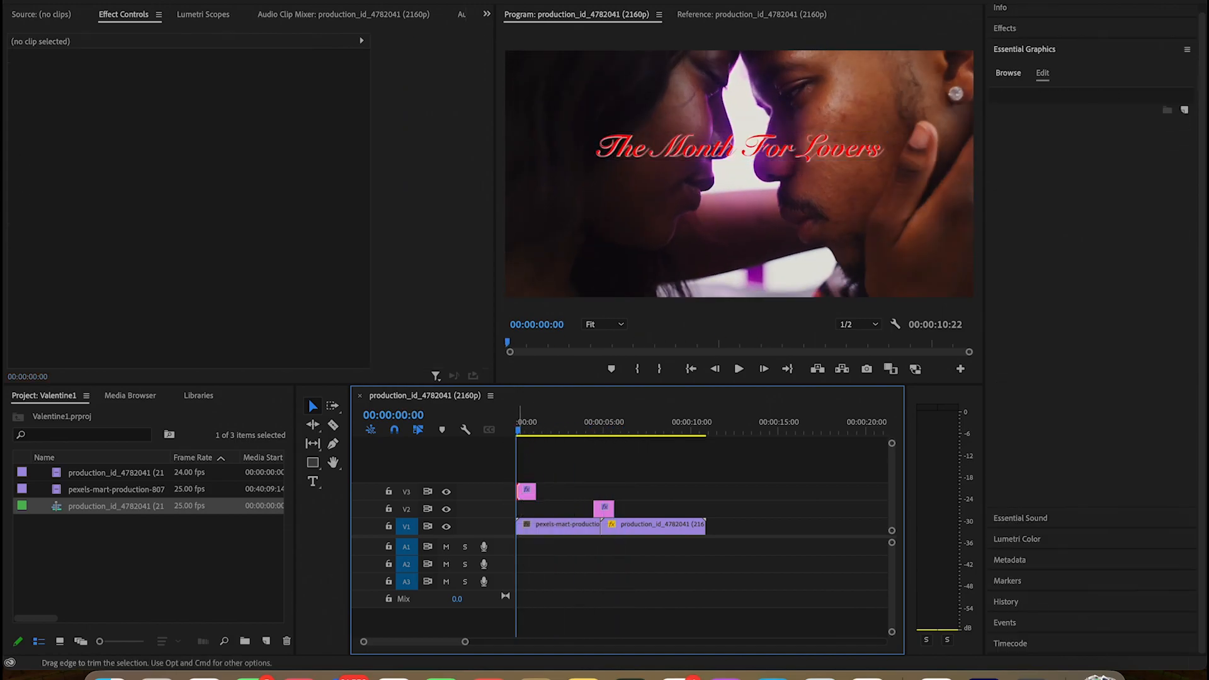
{"action": "right_click", "coordinate": [520, 497]}
{"action": "left_click", "coordinate": [558, 595]}
{"action": "double_click", "coordinate": [528, 495]}
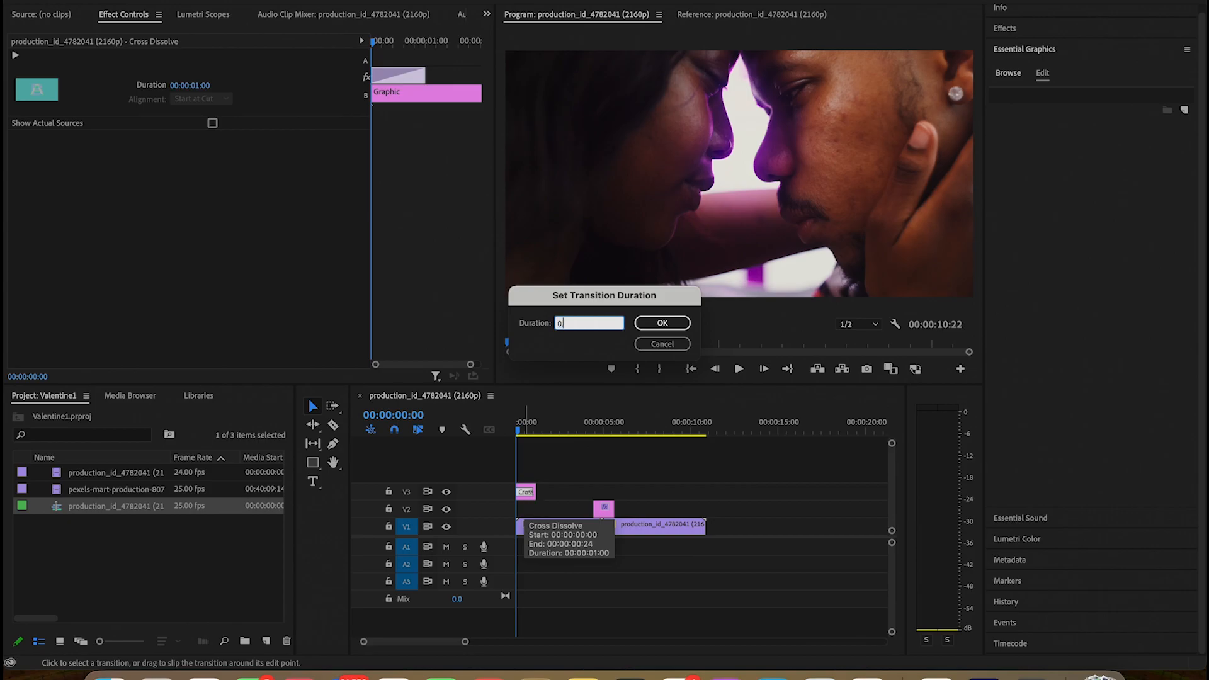
{"action": "key", "text": "Return"}
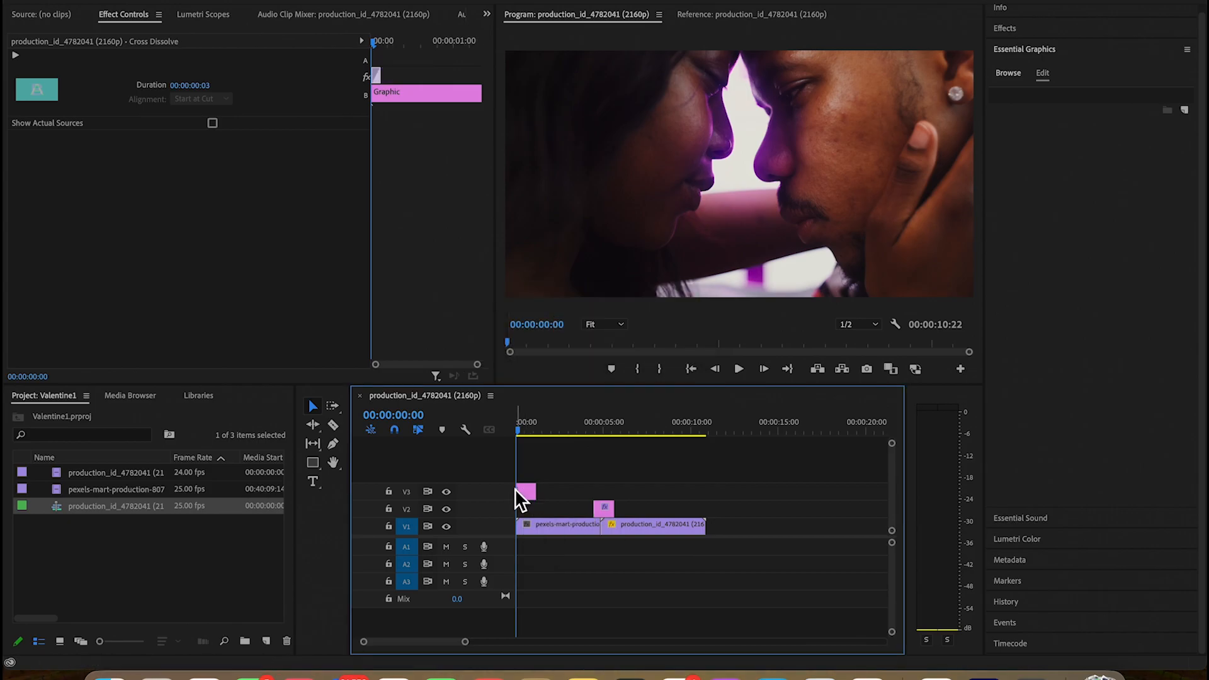
Apply a Cross Dissolve to the end of the title clip with a duration of 3 frames
{"action": "left_click", "coordinate": [535, 490]}
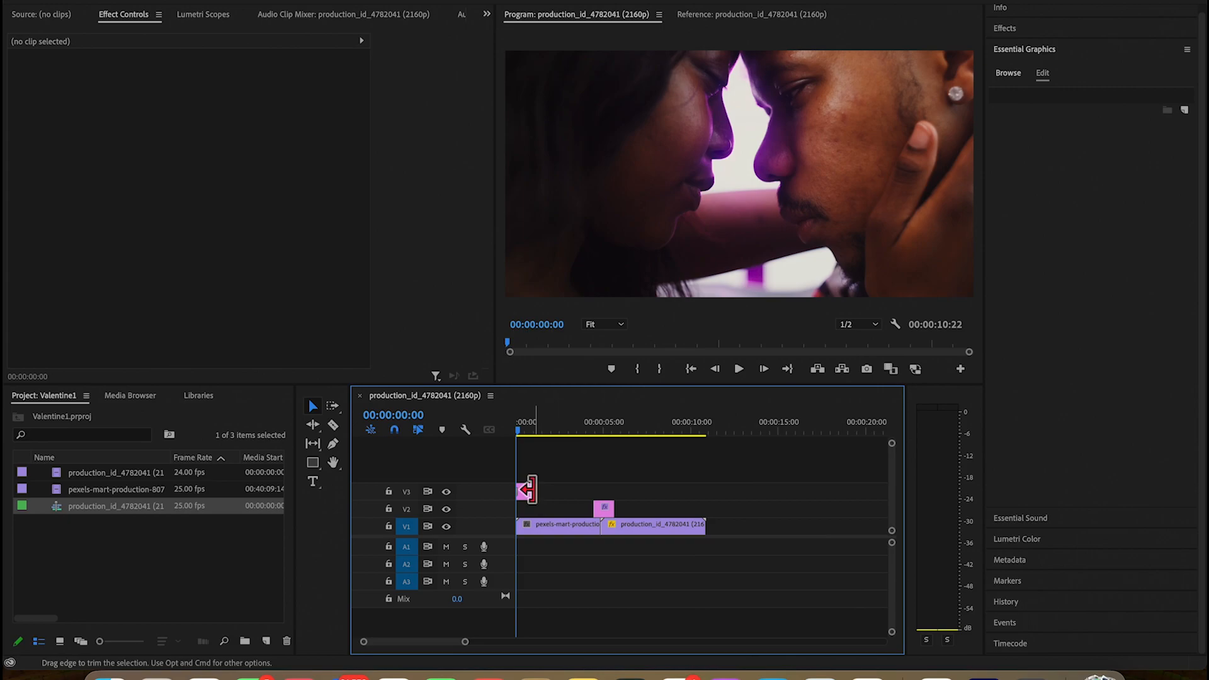
{"action": "right_click", "coordinate": [529, 490]}
{"action": "left_click", "coordinate": [568, 588]}
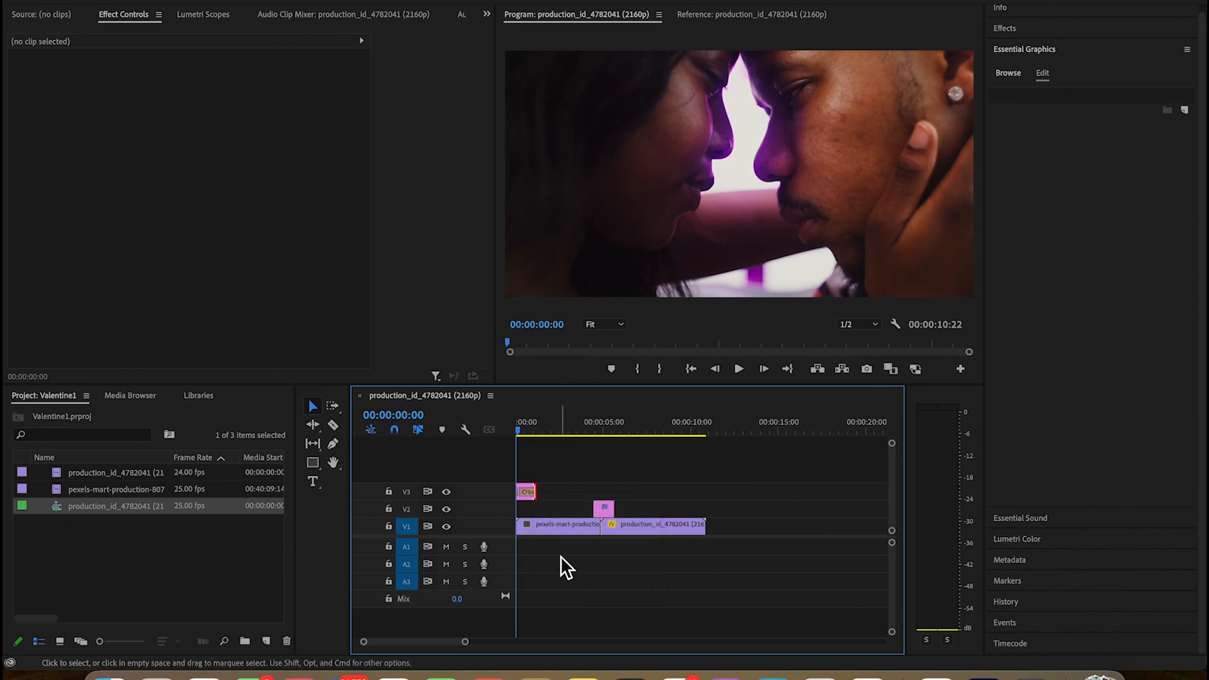
{"action": "double_click", "coordinate": [532, 496]}
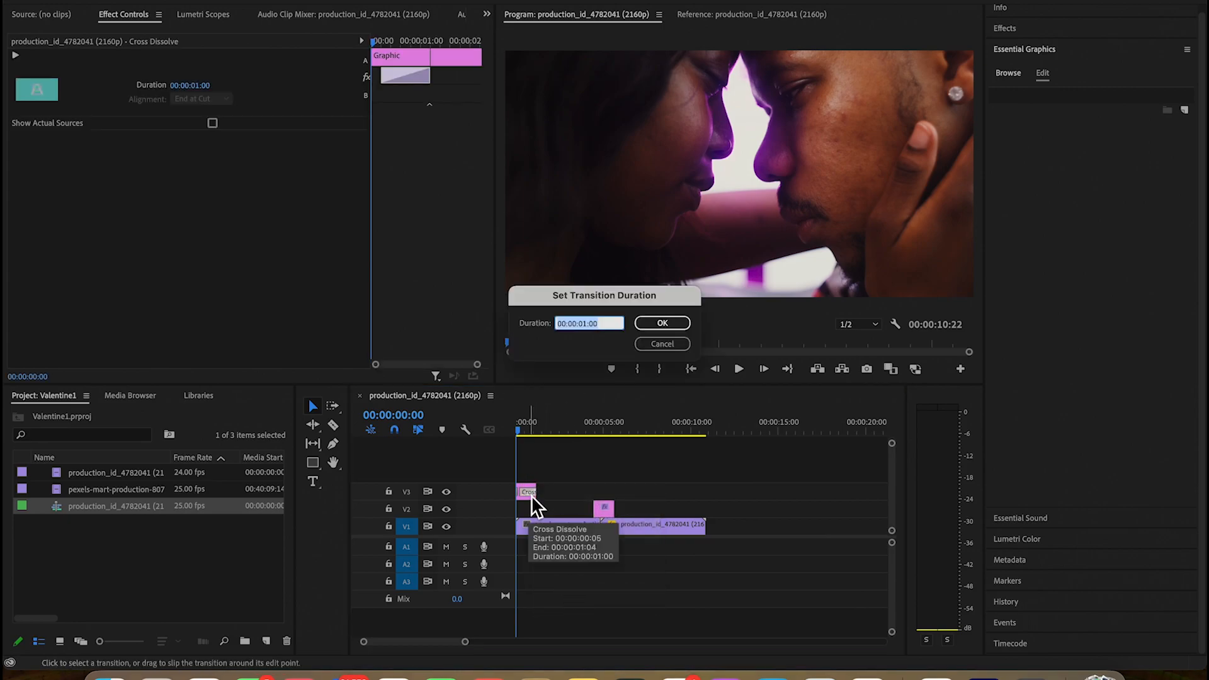
{"action": "type", "text": "03"}
{"action": "key", "text": "Return"}
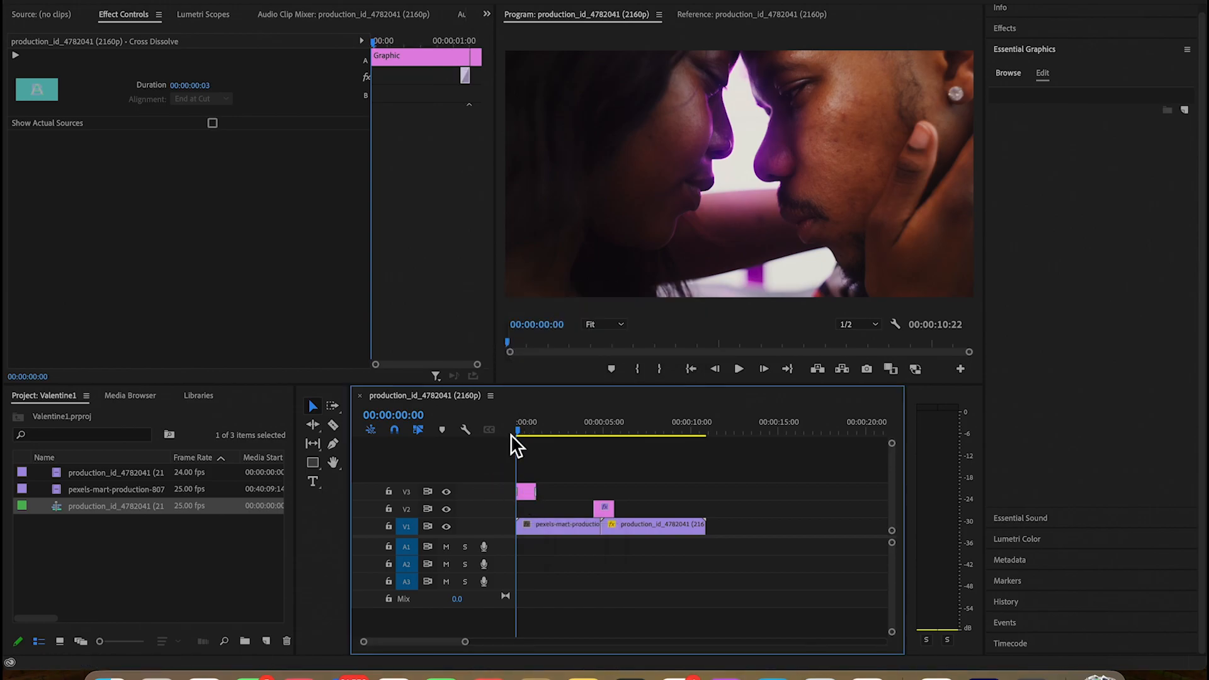
Play the sequence from the beginning to review the title's dissolves and the following footage
{"action": "key", "text": "space"}
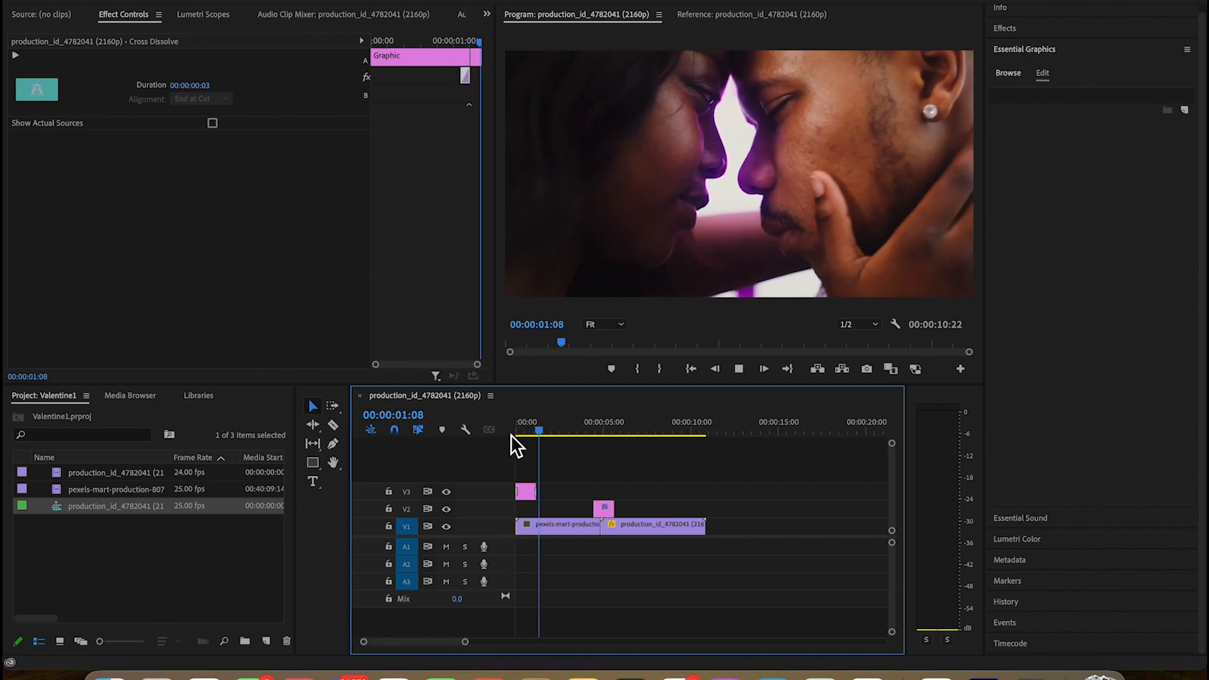
{"action": "key", "text": "space"}
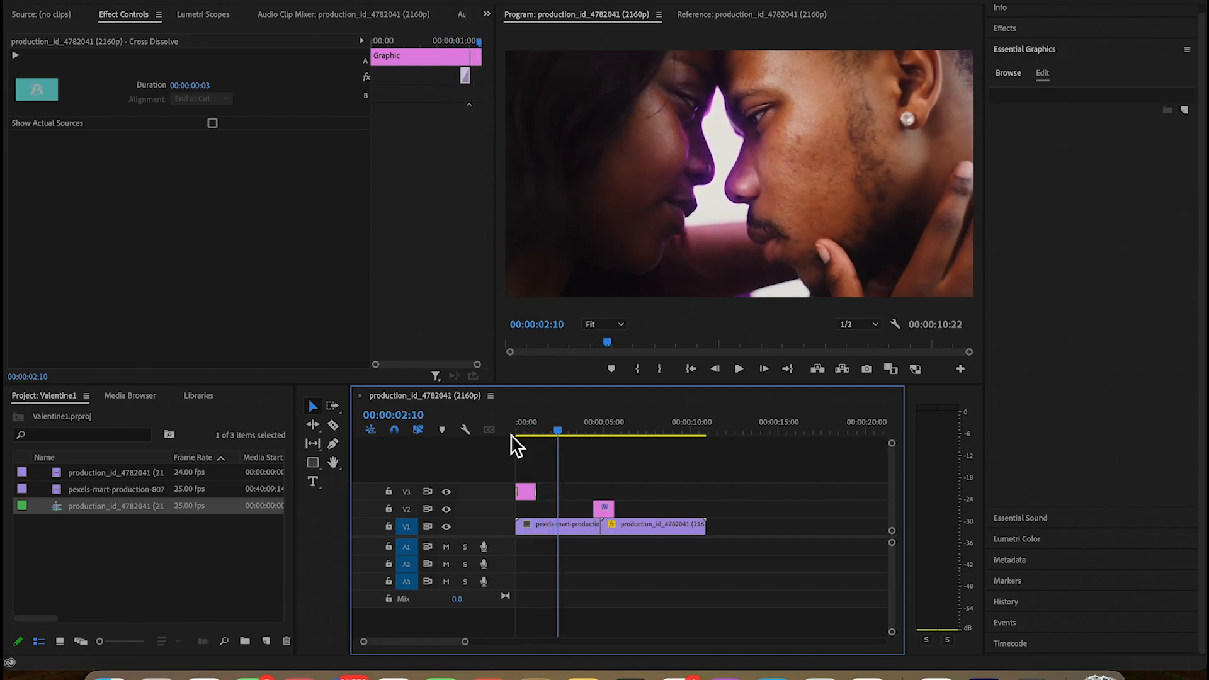
{"action": "key", "text": "space"}
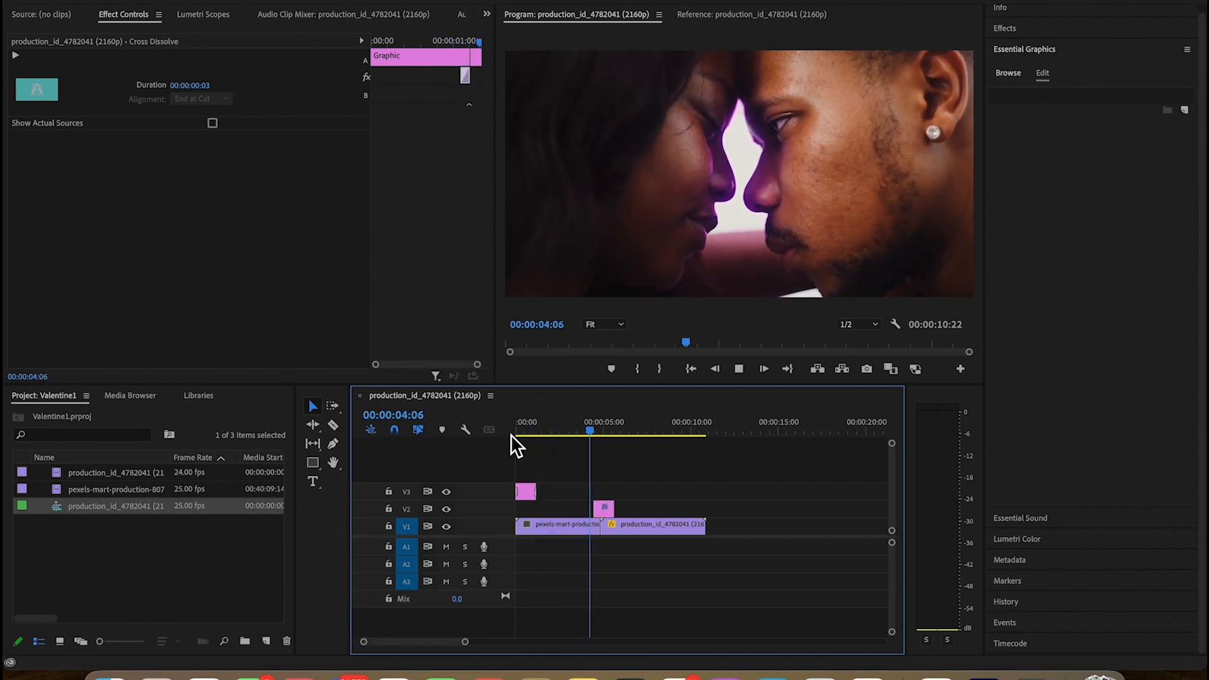
Play through the heart transition, then replay the sequence from the beginning to review the title
{"action": "key", "text": "space"}
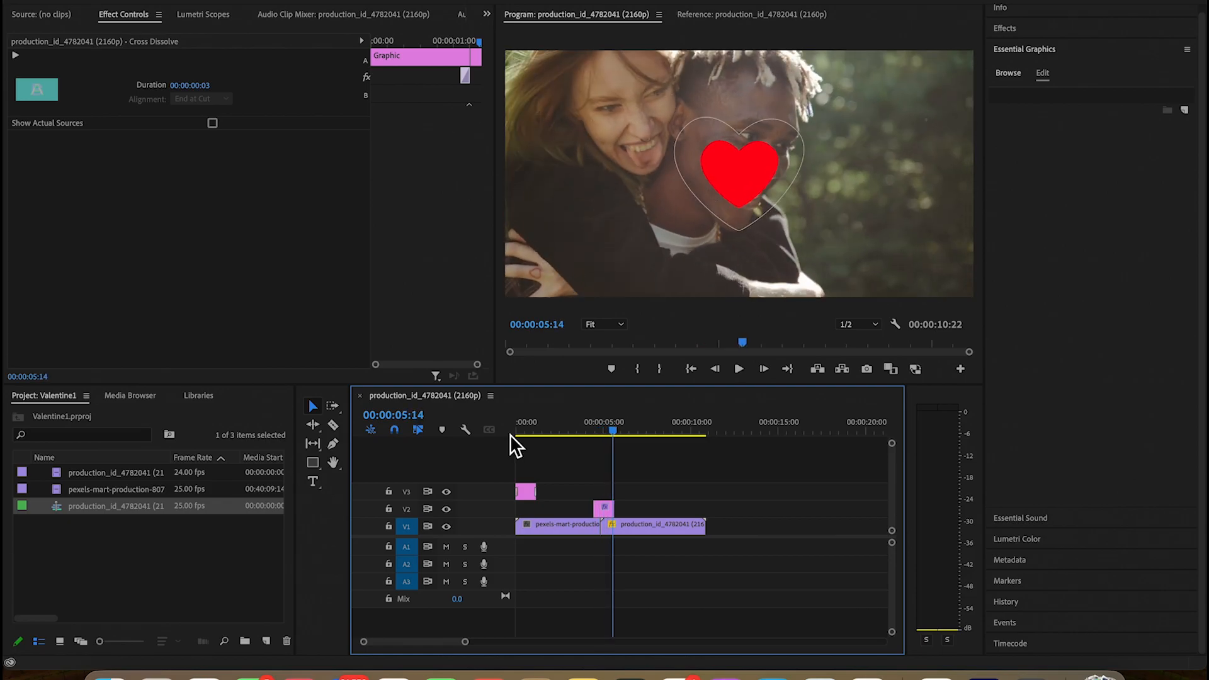
{"action": "left_click_drag", "start_coordinate": [611, 417], "coordinate": [691, 432]}
{"action": "key", "text": "space"}
{"action": "key", "text": "space"}
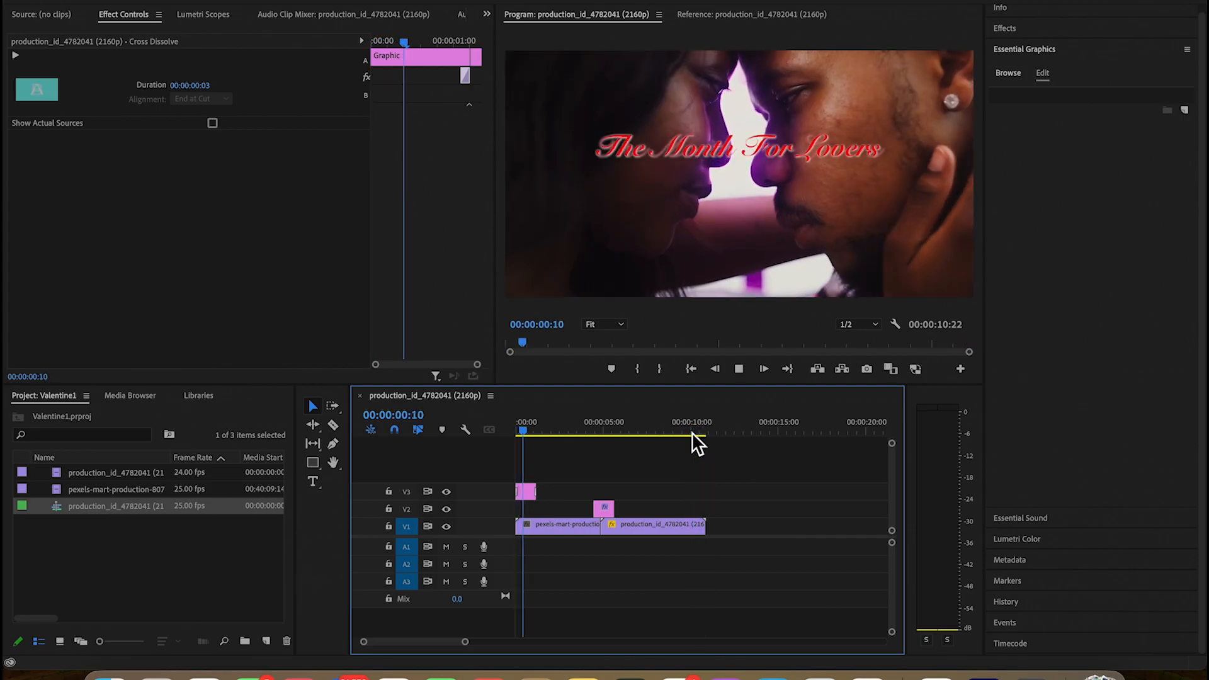
Apply the default transition to the end of the second couple clip on V1
{"action": "left_click_drag", "start_coordinate": [542, 425], "coordinate": [698, 452]}
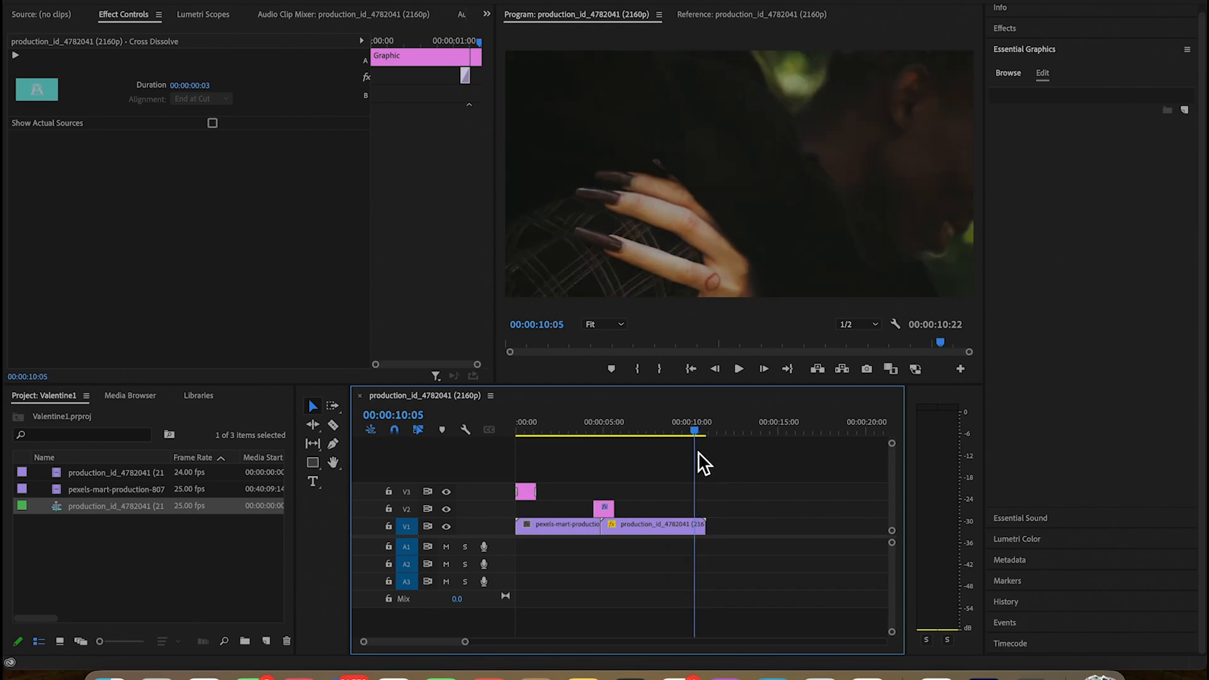
{"action": "key", "text": "Right"}
{"action": "key", "text": "c"}
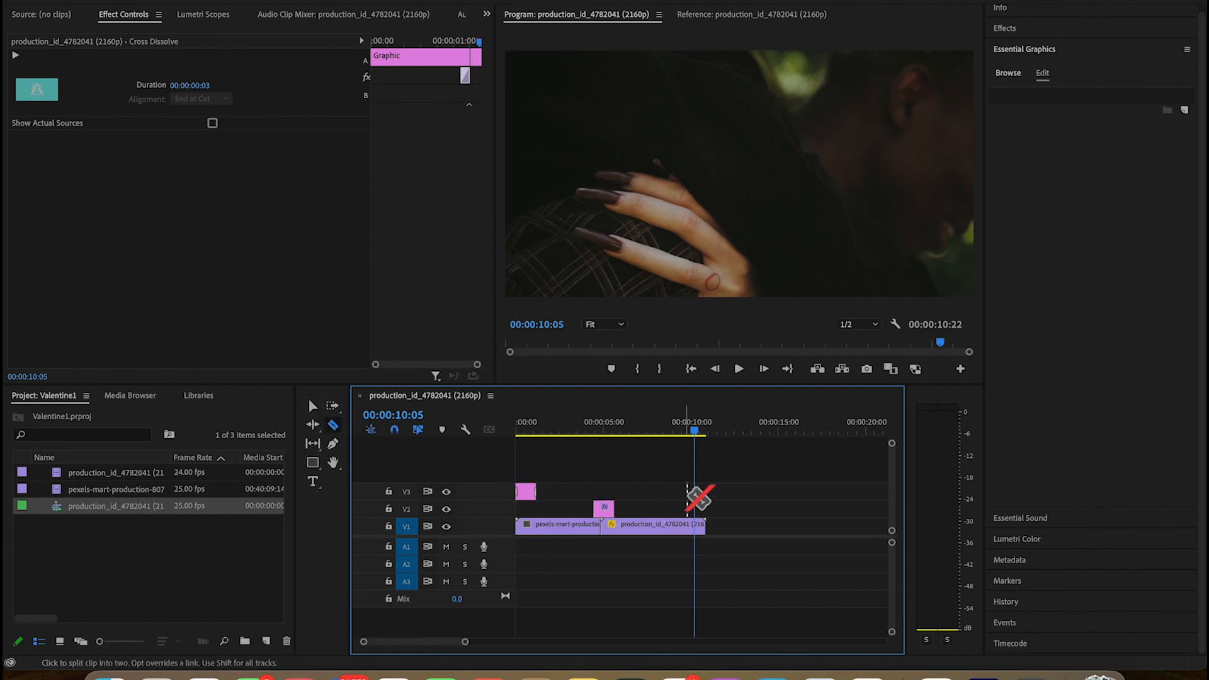
{"action": "left_click", "coordinate": [311, 406]}
{"action": "right_click", "coordinate": [705, 527]}
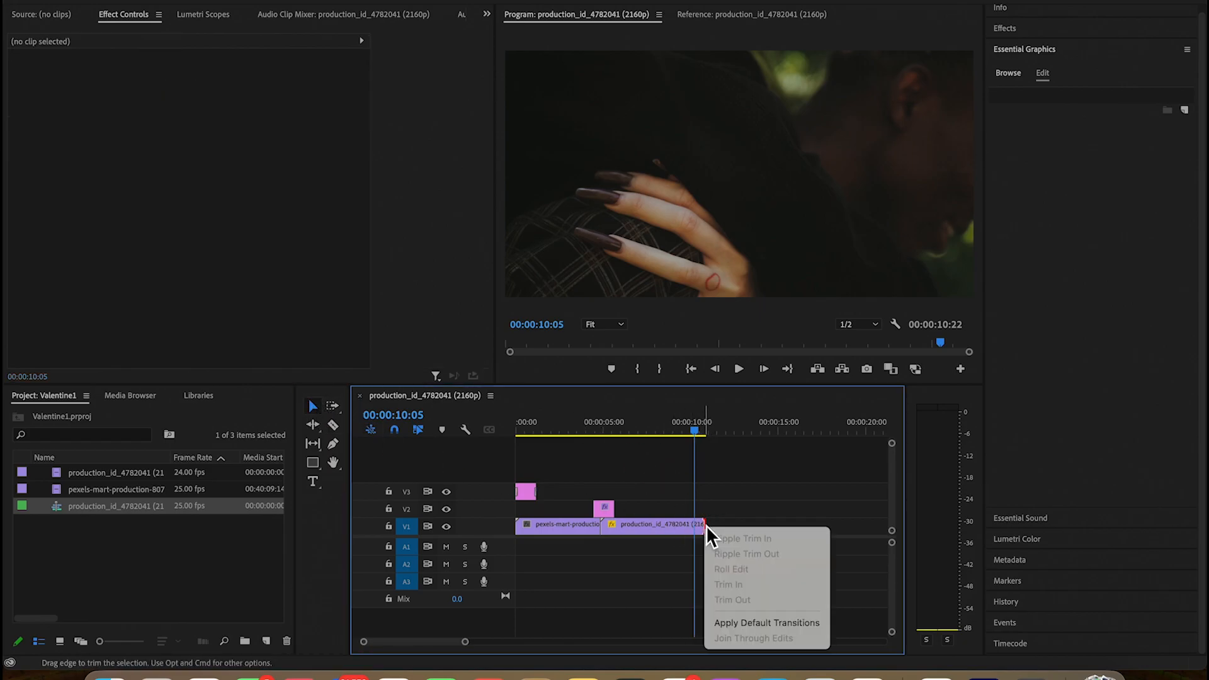
{"action": "left_click", "coordinate": [755, 626]}
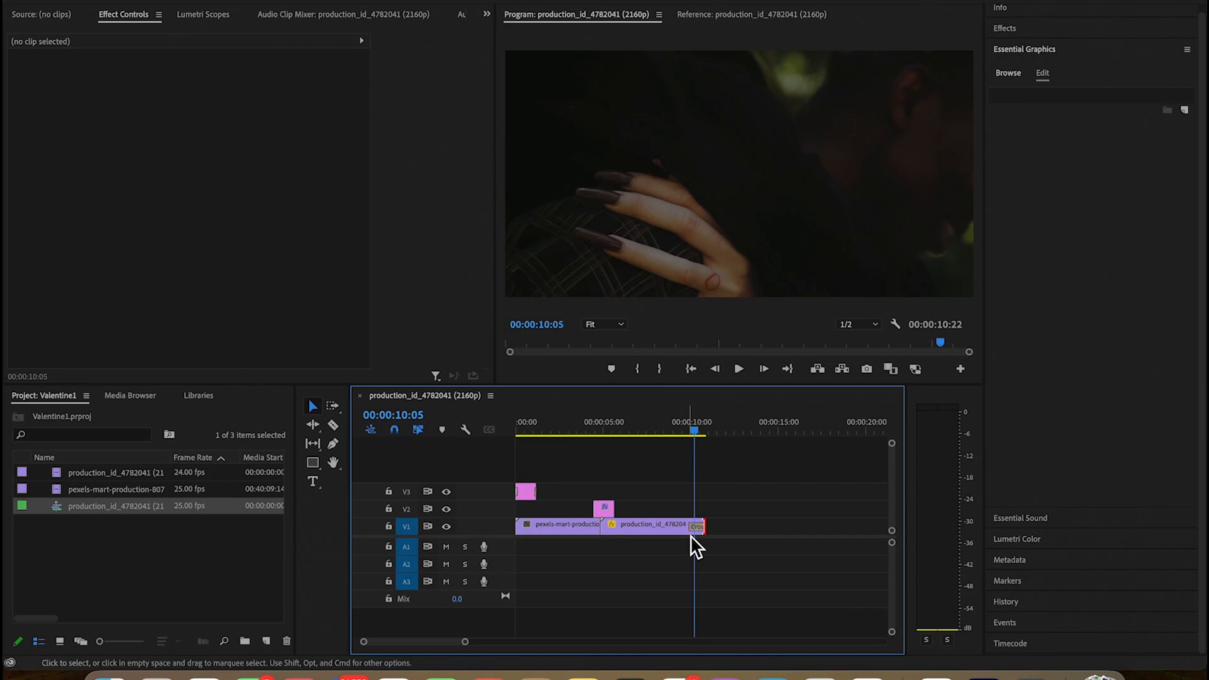
Shift the title clip on V3 slightly forward in time and play the opening from 00:00:00:00
{"action": "left_click", "coordinate": [697, 428]}
{"action": "left_click_drag", "start_coordinate": [698, 428], "coordinate": [508, 445]}
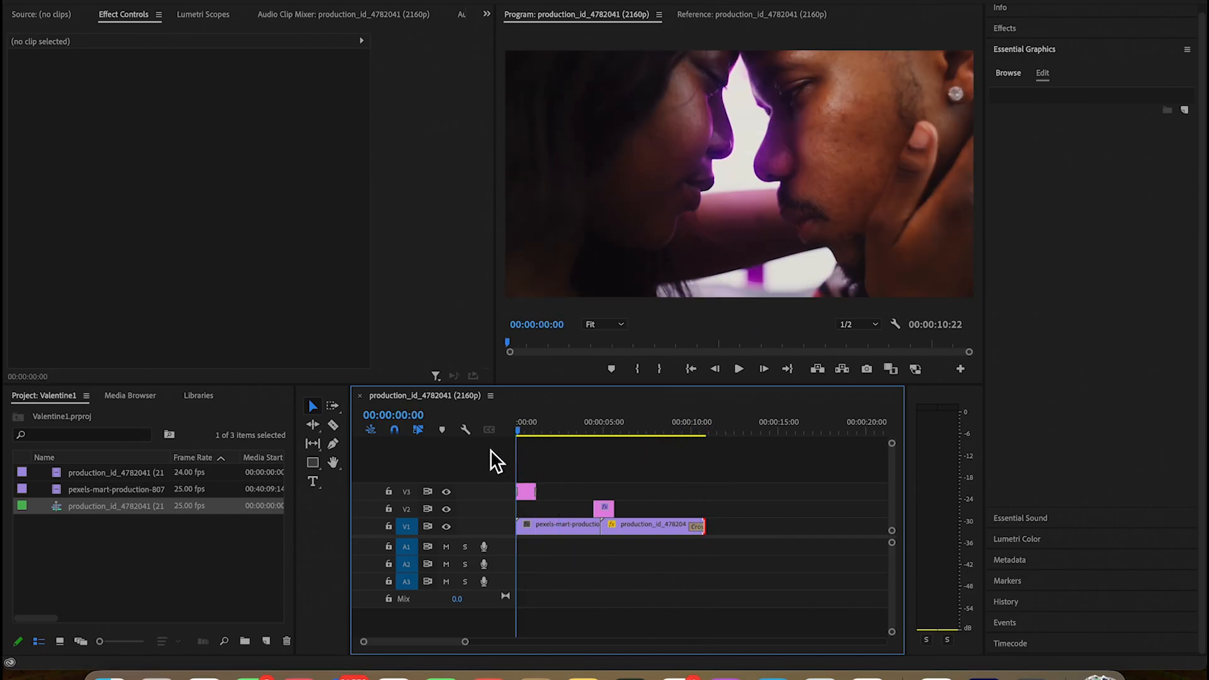
{"action": "right_click", "coordinate": [525, 528]}
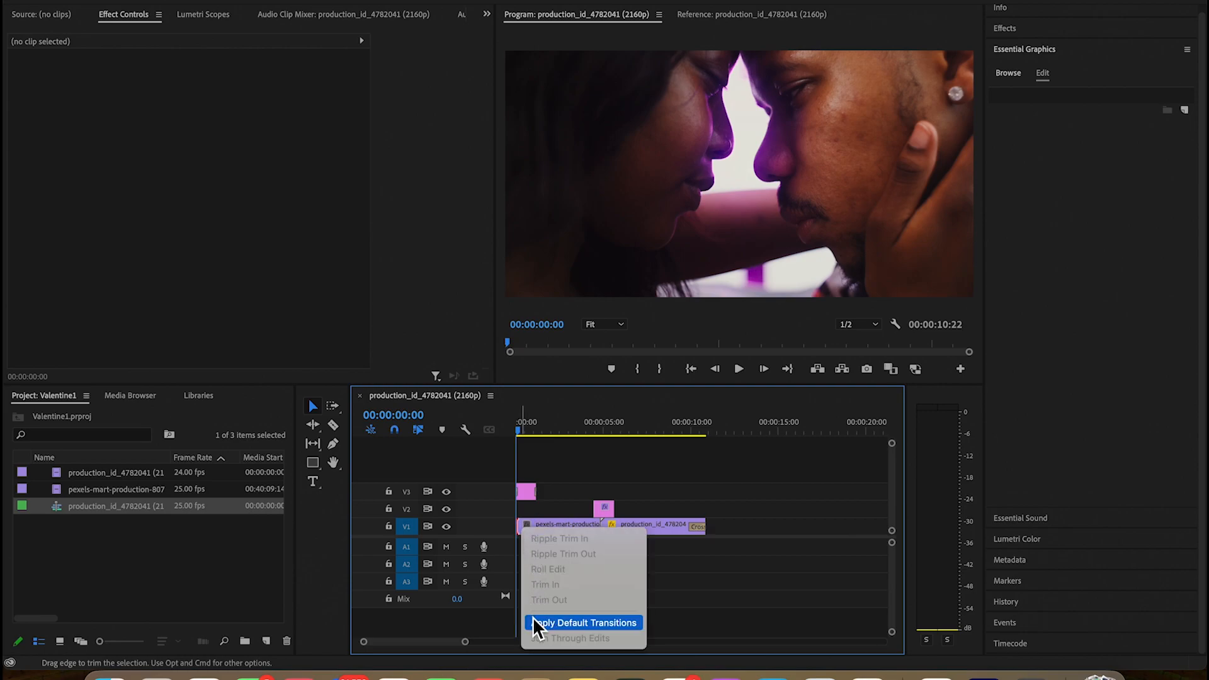
{"action": "left_click", "coordinate": [527, 493]}
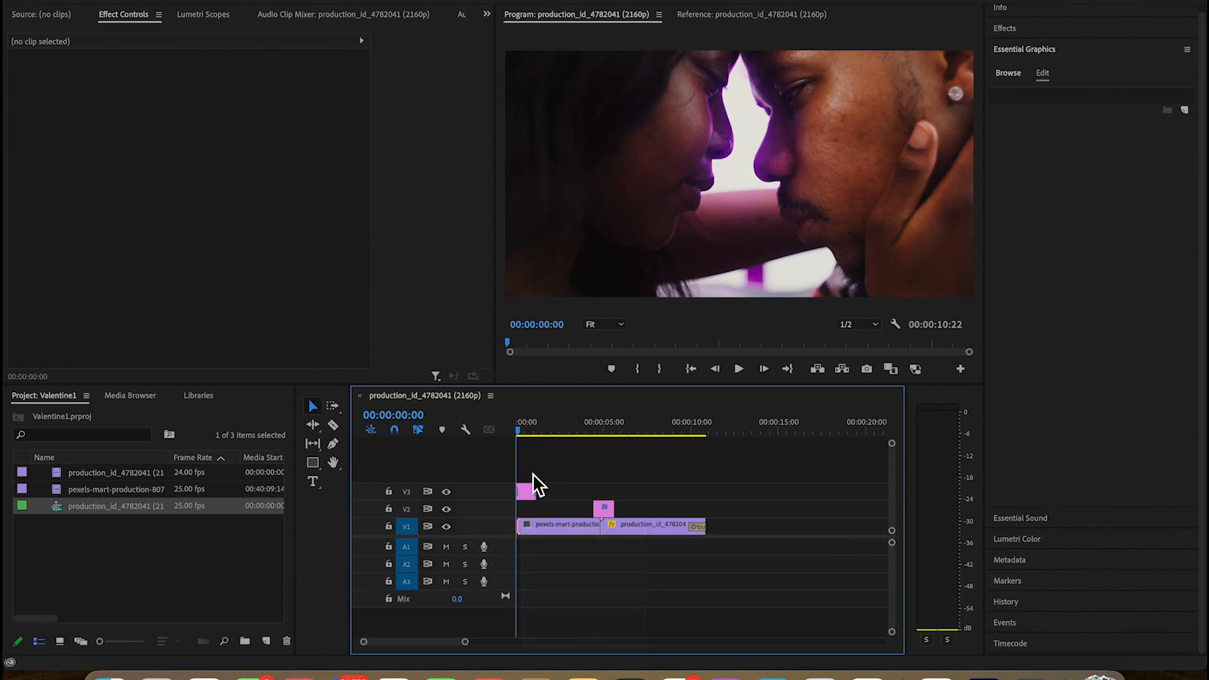
{"action": "left_click_drag", "start_coordinate": [528, 493], "coordinate": [534, 495]}
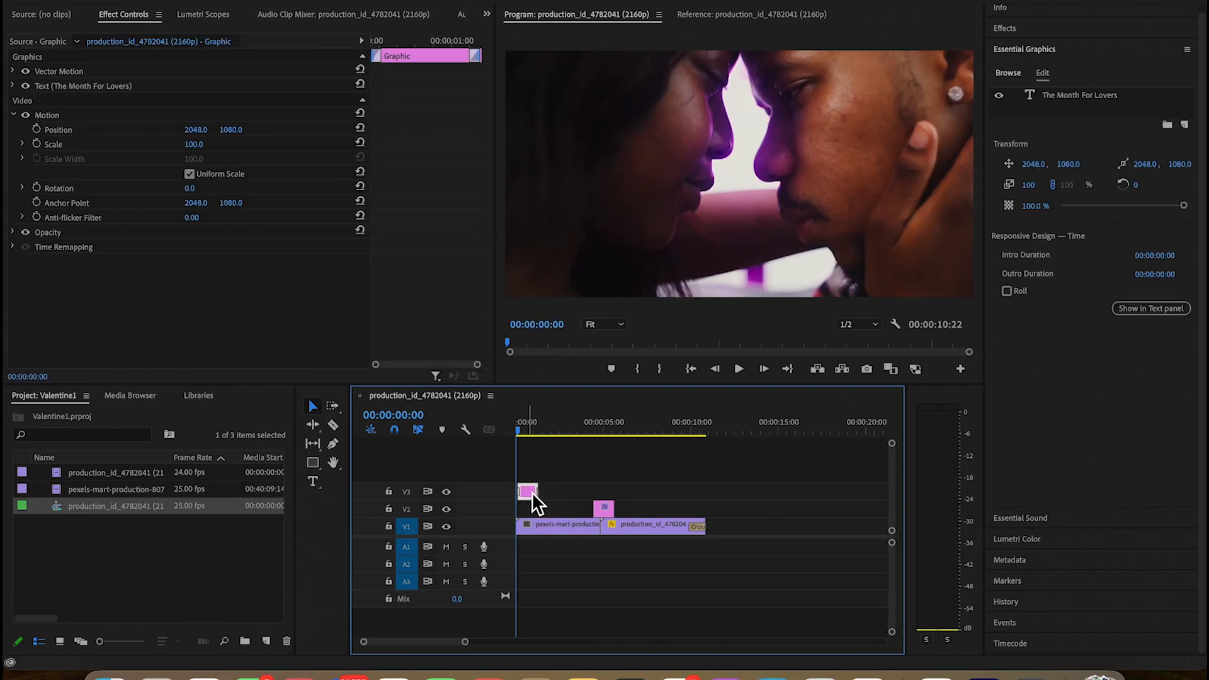
{"action": "key", "text": "space"}
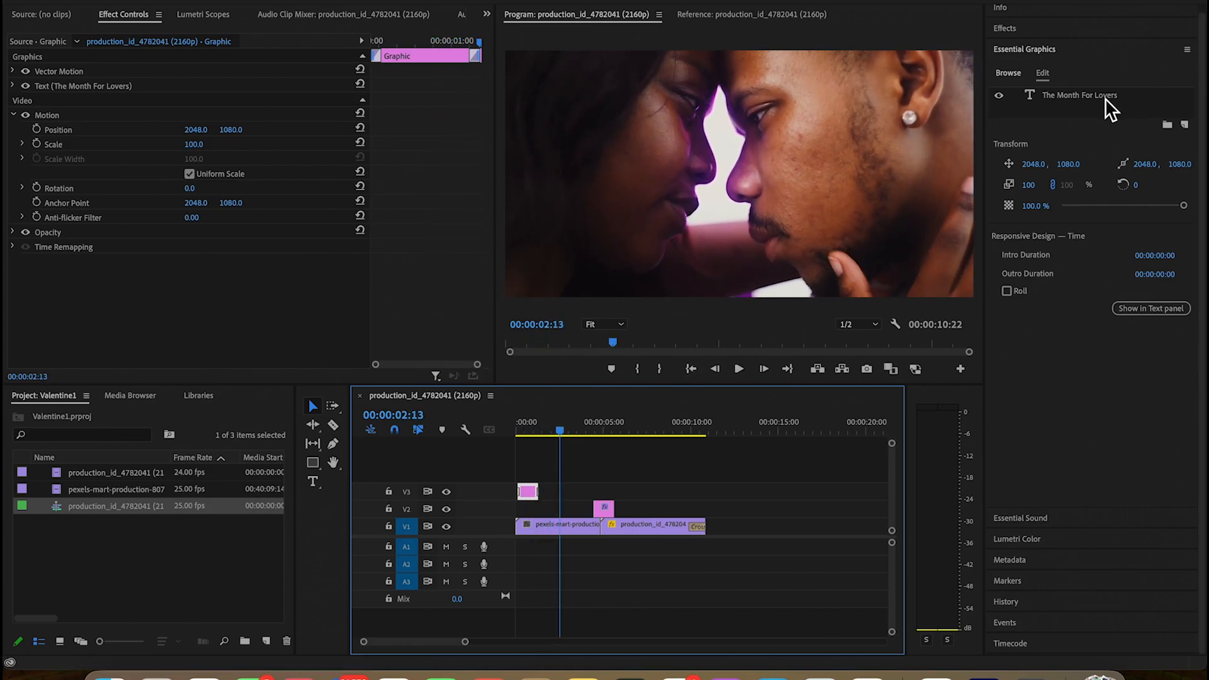
{"action": "left_click", "coordinate": [1047, 51]}
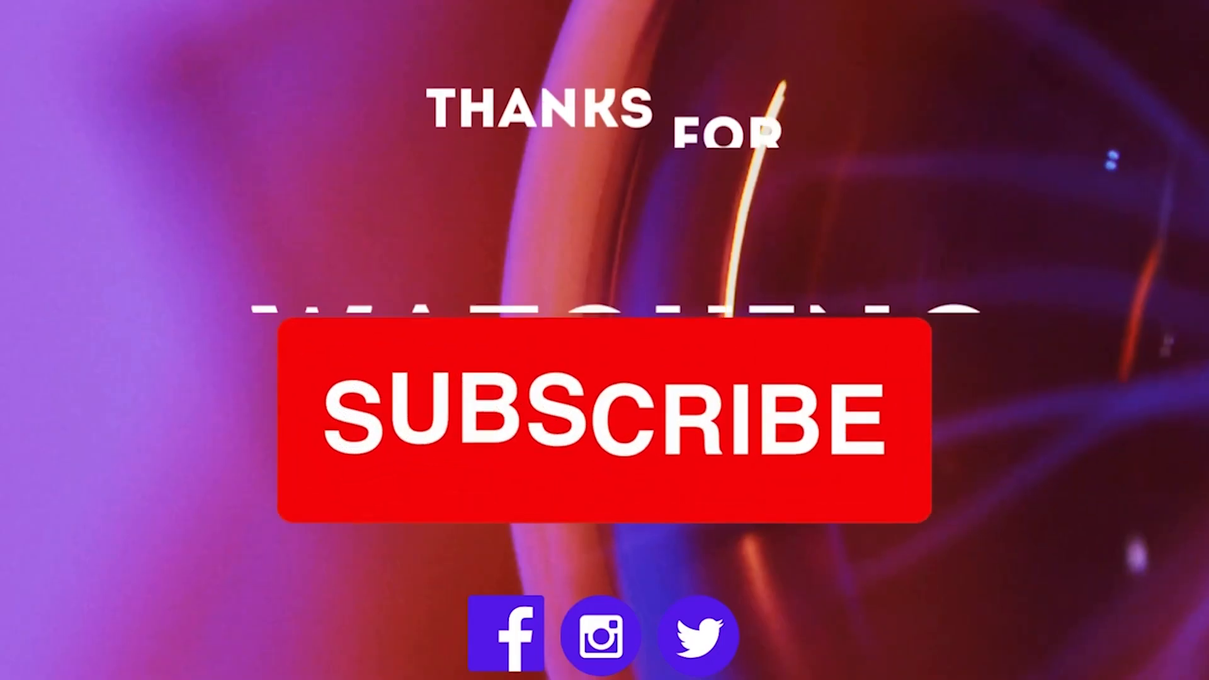